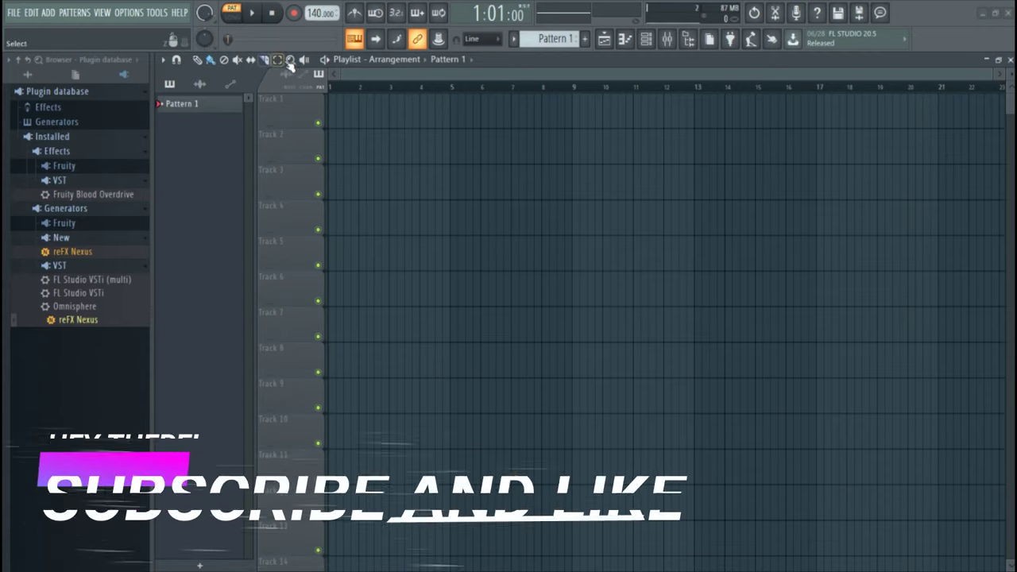
Step: Load Mob Time.wav from the Trap Loop Sample Pack folder into the Sampler channel
{"action": "left_click", "coordinate": [646, 39]}
{"action": "right_click", "coordinate": [248, 94]}
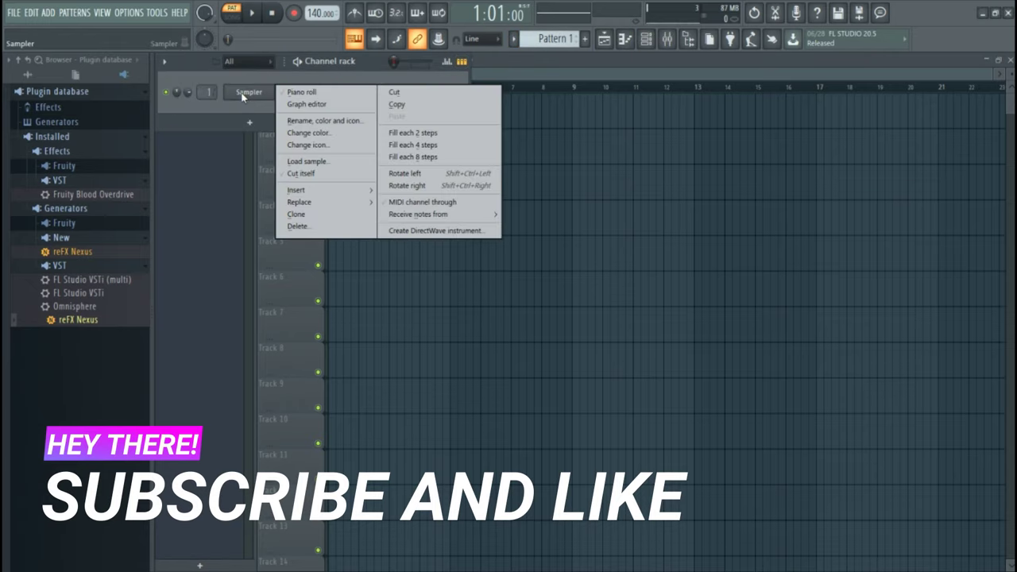
{"action": "left_click", "coordinate": [339, 164]}
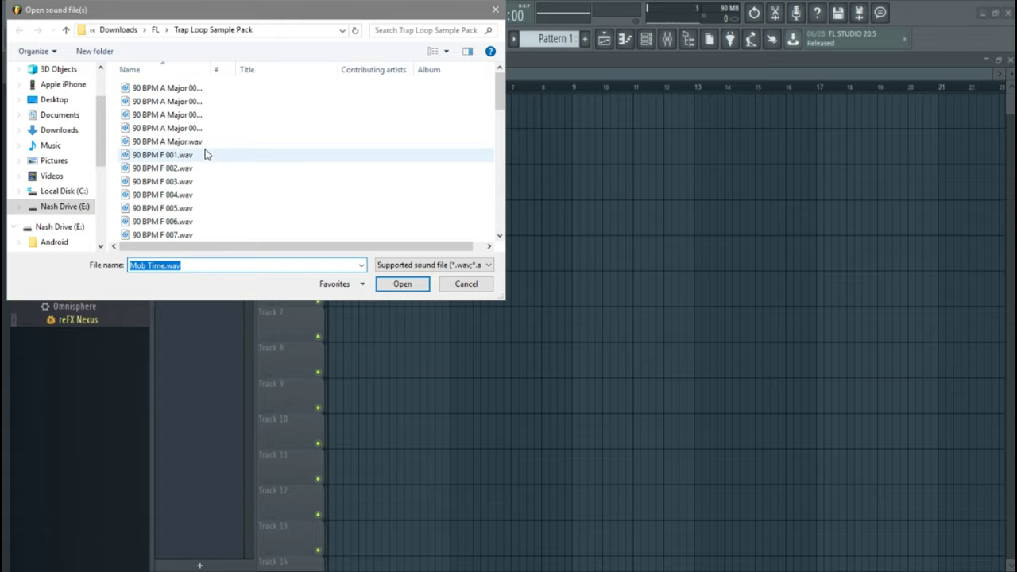
{"action": "scroll", "coordinate": [213, 151], "scroll_direction": "down", "scroll_amount": 10}
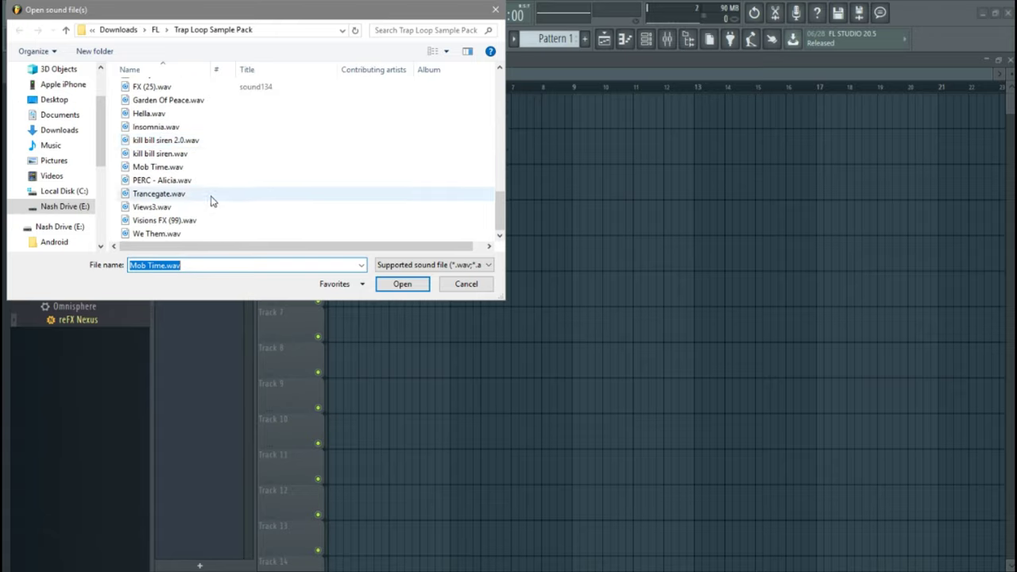
{"action": "left_click", "coordinate": [205, 171]}
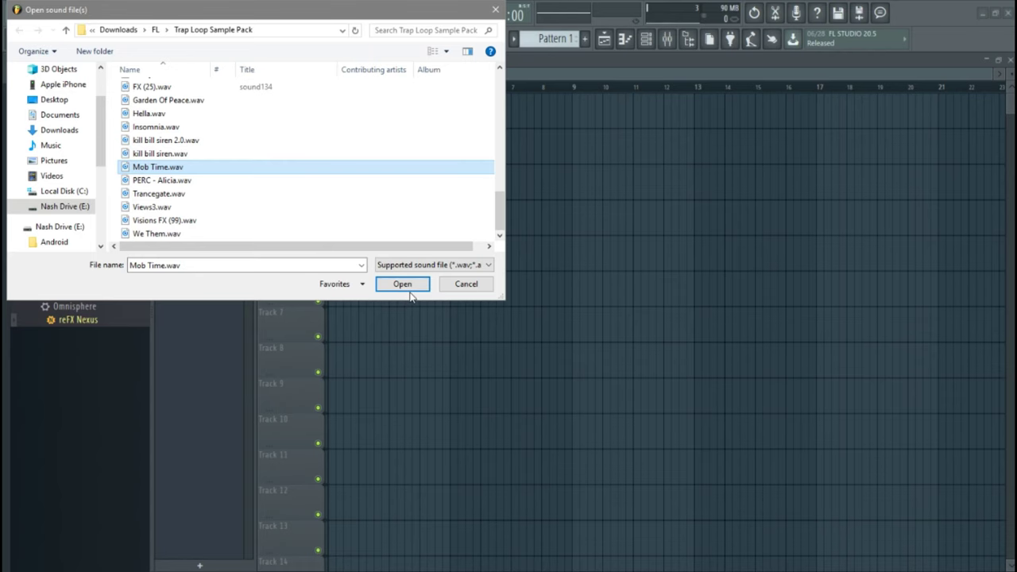
{"action": "left_click", "coordinate": [405, 285]}
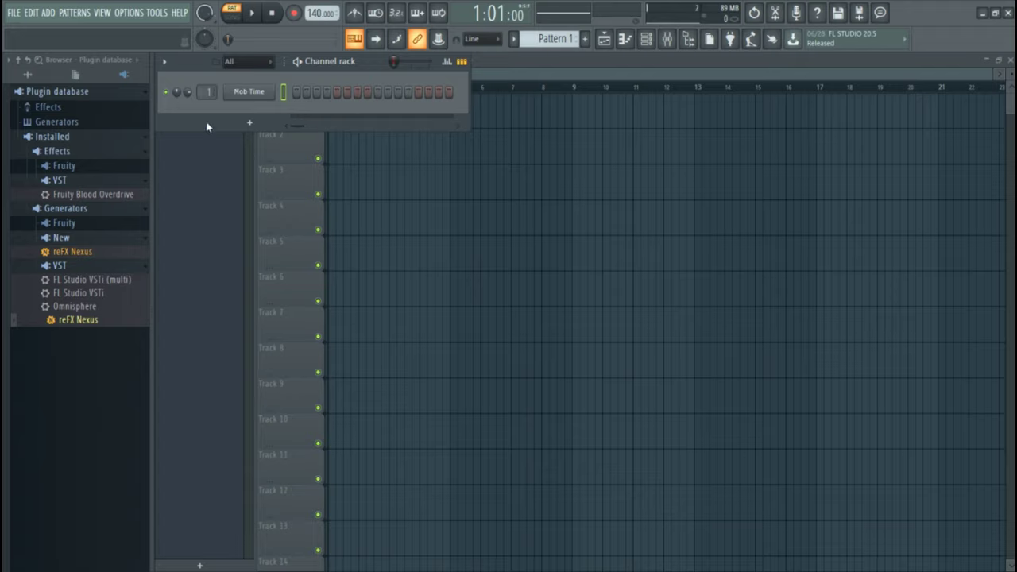
Step: Audition the Mob Time channel's sample and open it for editing to send it to playlist Track 1 as an audio clip
{"action": "right_click", "coordinate": [244, 92]}
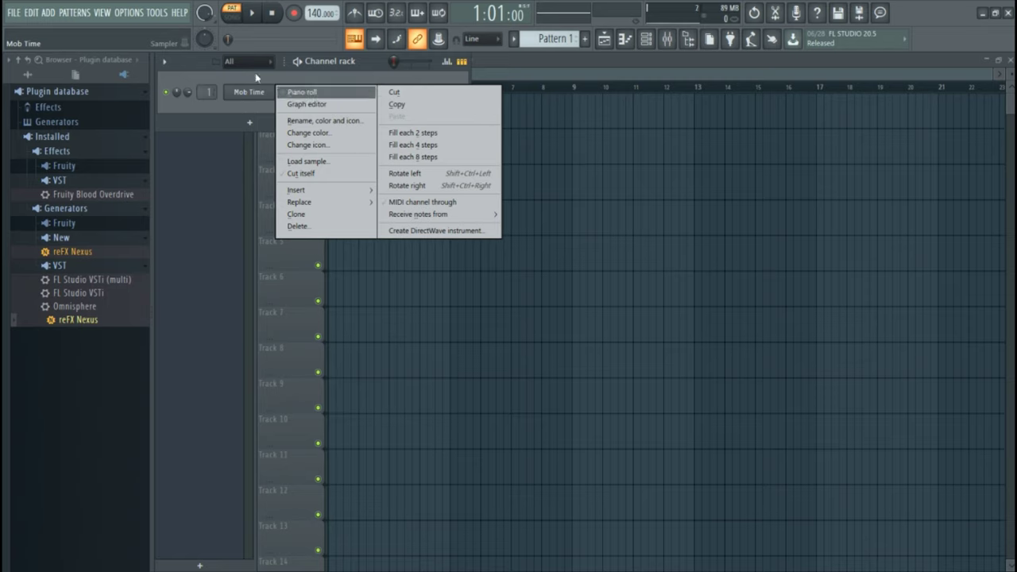
{"action": "left_click", "coordinate": [254, 93]}
{"action": "left_click", "coordinate": [397, 478]}
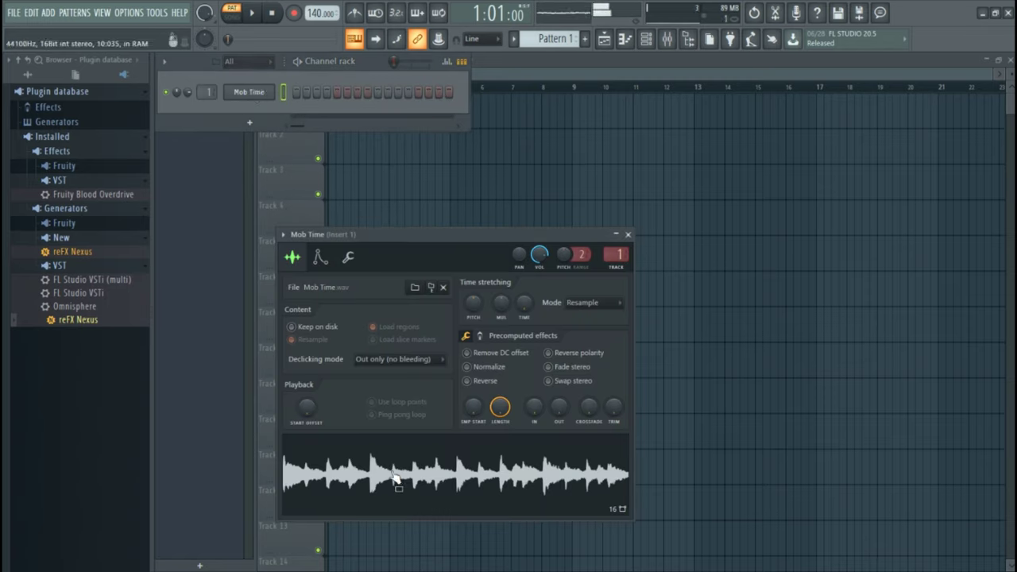
{"action": "key", "text": "space"}
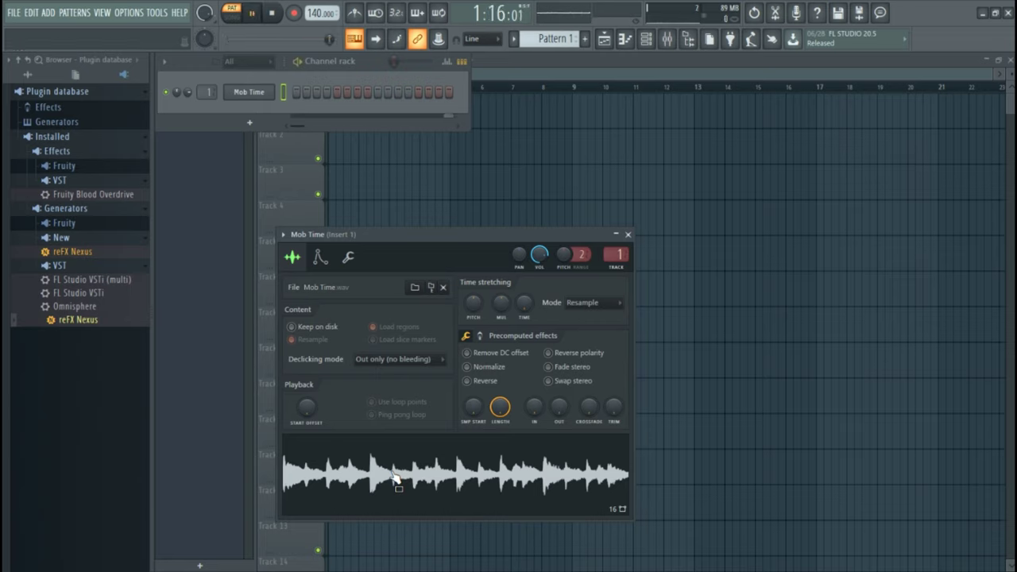
{"action": "right_click", "coordinate": [395, 477]}
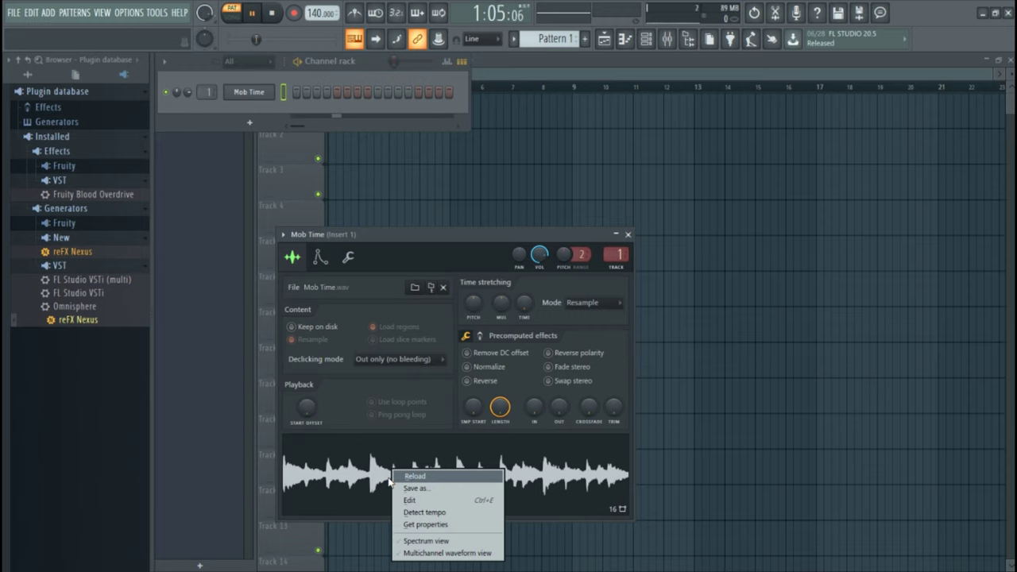
{"action": "left_click", "coordinate": [440, 501]}
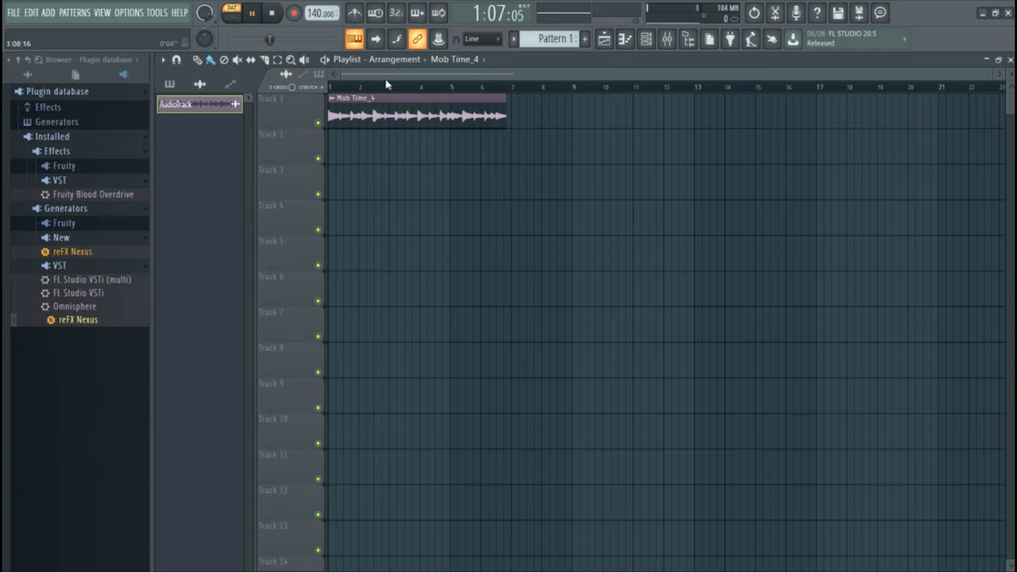
Step: Switch playback to song mode, audition the Mob Time_4 clip and place the playhead at 5:05:00
{"action": "key", "text": "space"}
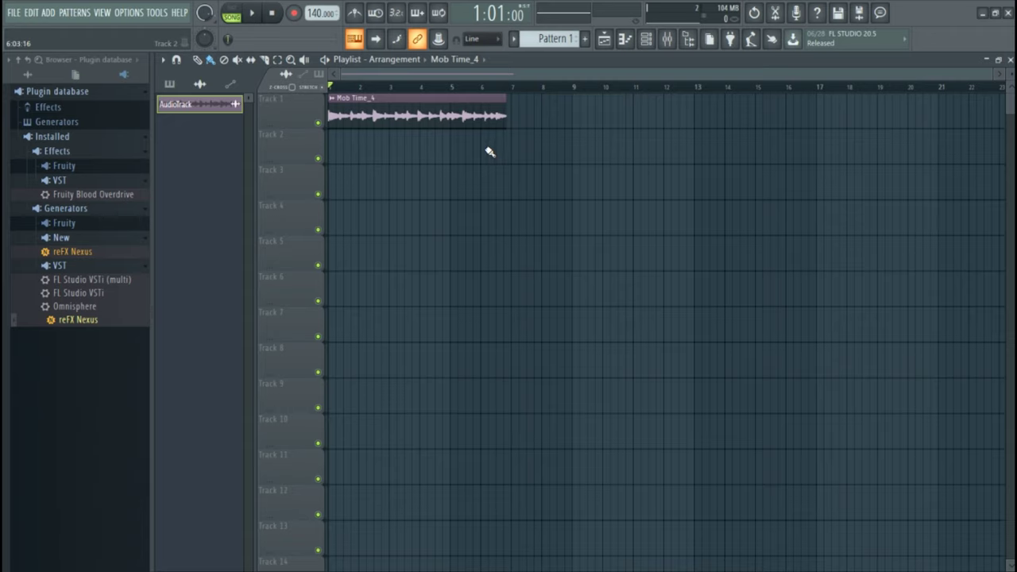
{"action": "key", "text": "space"}
{"action": "key", "text": "space"}
{"action": "key", "text": "space"}
{"action": "key", "text": "space"}
{"action": "left_click", "coordinate": [460, 93]}
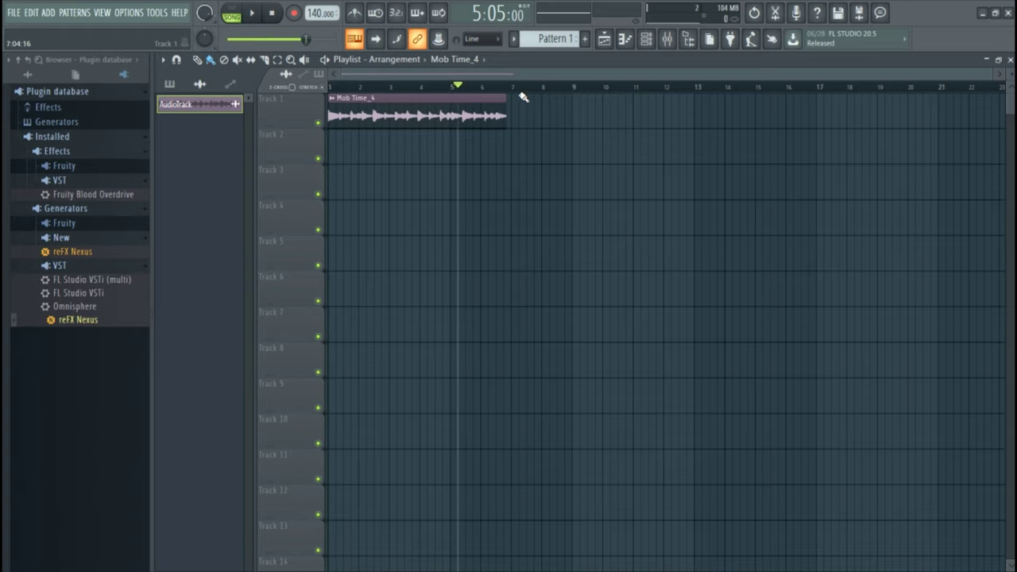
Step: Stretch the end of the Mob Time_4 clip on Track 1 to just before bar 7
{"action": "scroll", "coordinate": [523, 97], "scroll_direction": "up", "scroll_amount": 5}
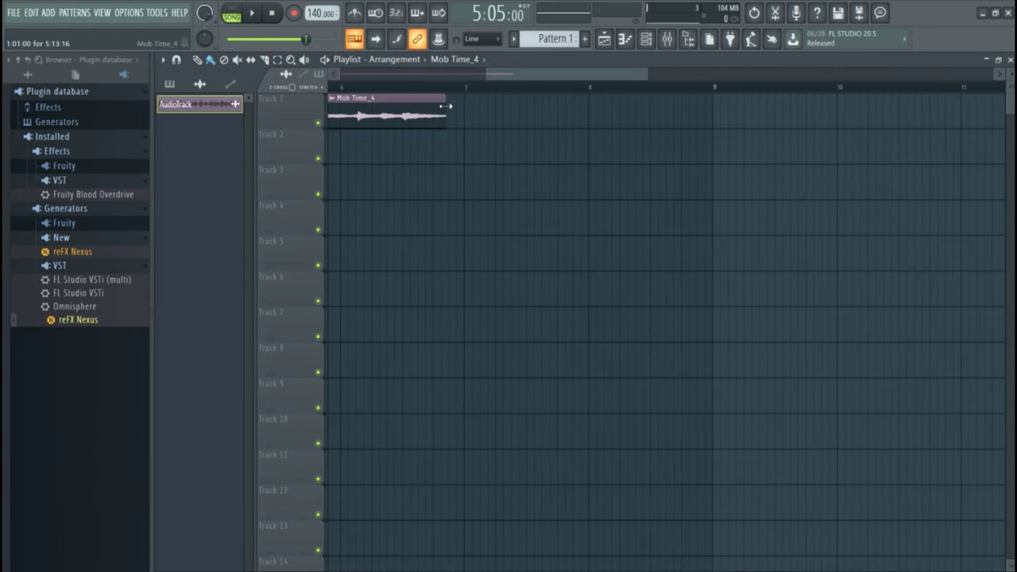
{"action": "mouse_move", "coordinate": [446, 106]}
{"action": "left_mouse_down"}
{"action": "mouse_move", "coordinate": [472, 109]}
{"action": "mouse_move", "coordinate": [462, 102]}
{"action": "mouse_move", "coordinate": [473, 115]}
{"action": "mouse_move", "coordinate": [458, 116]}
{"action": "left_mouse_up"}
{"action": "scroll", "coordinate": [469, 97], "scroll_direction": "up", "scroll_amount": 3}
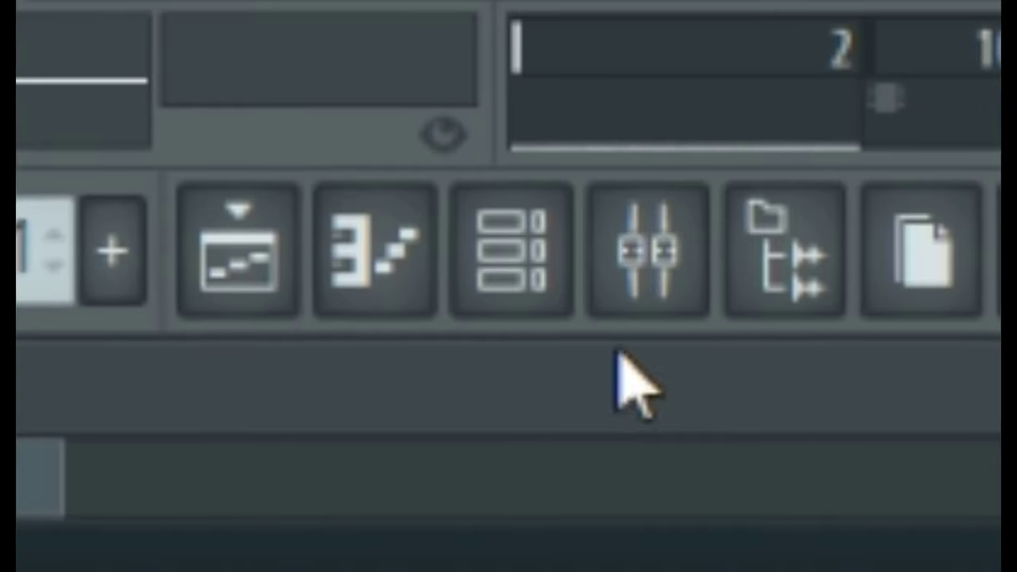
{"action": "left_click", "coordinate": [648, 40]}
{"action": "left_click", "coordinate": [248, 111]}
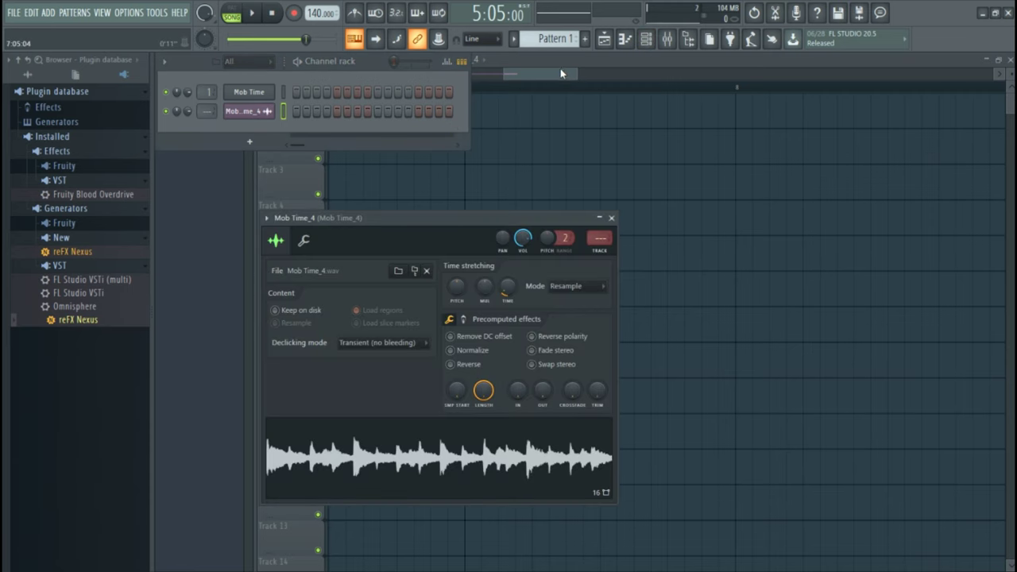
{"action": "left_click_drag", "start_coordinate": [560, 71], "coordinate": [317, 87]}
{"action": "scroll", "coordinate": [579, 92], "scroll_direction": "down", "scroll_amount": 5}
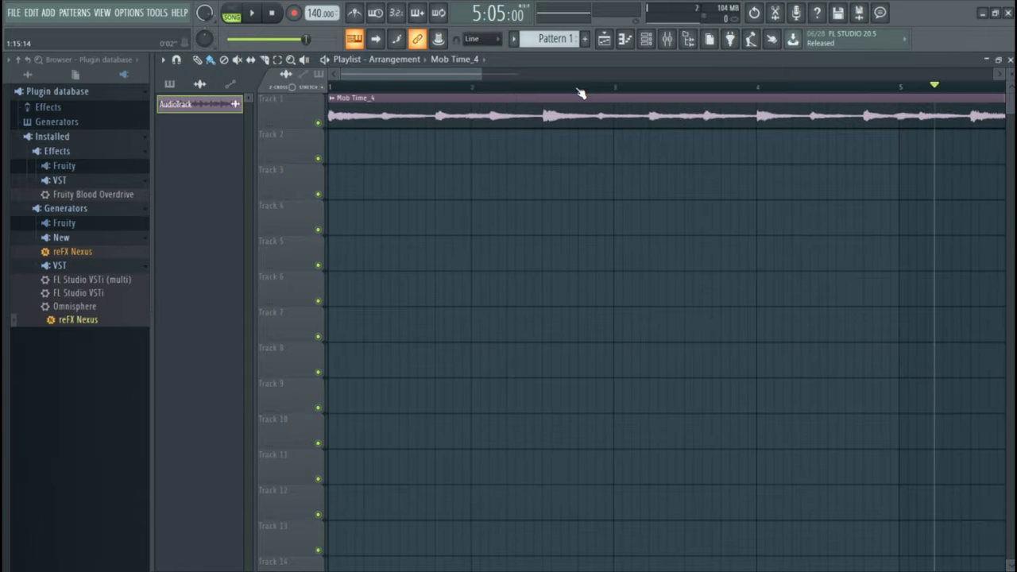
Step: Fit the Mob Time_4 clip to end exactly at bar 7 through its channel settings and audition it
{"action": "left_click", "coordinate": [646, 38]}
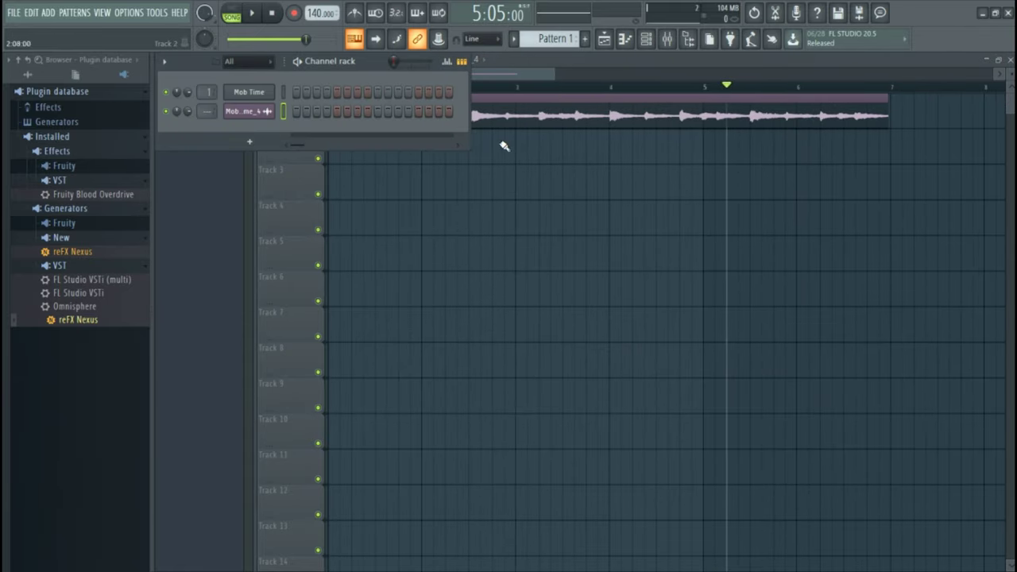
{"action": "left_click", "coordinate": [263, 110]}
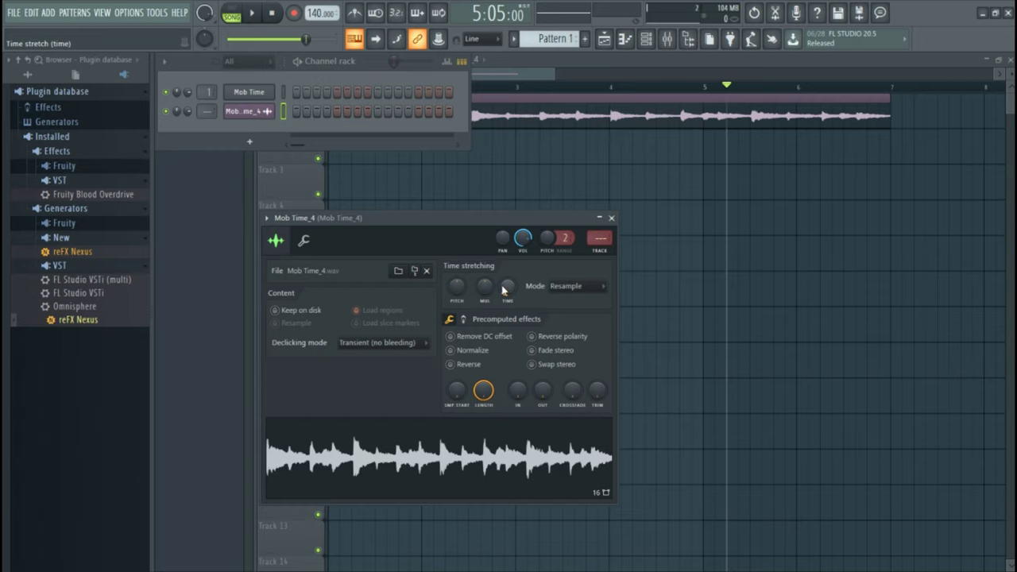
{"action": "key", "text": "space"}
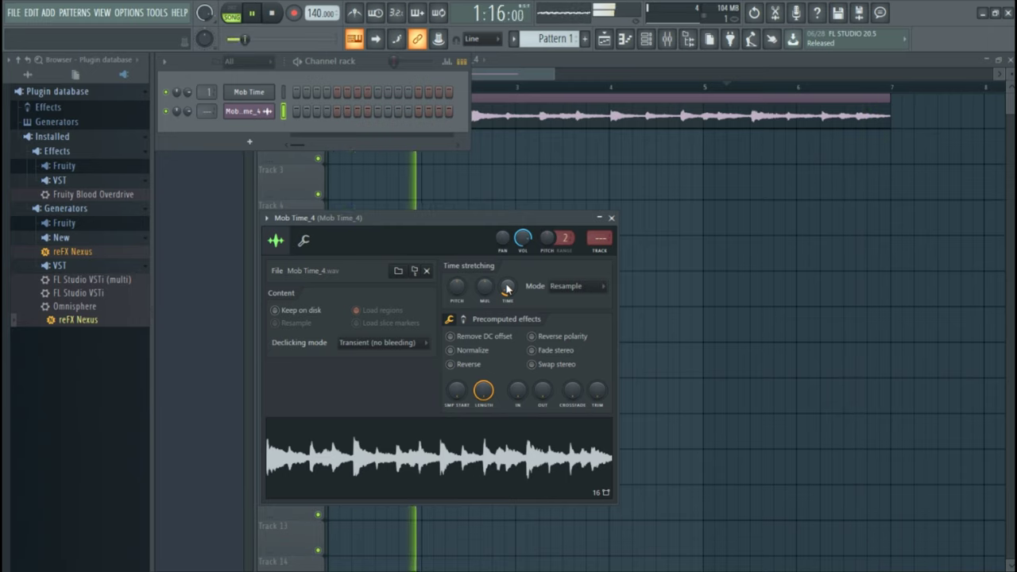
{"action": "key", "text": "space"}
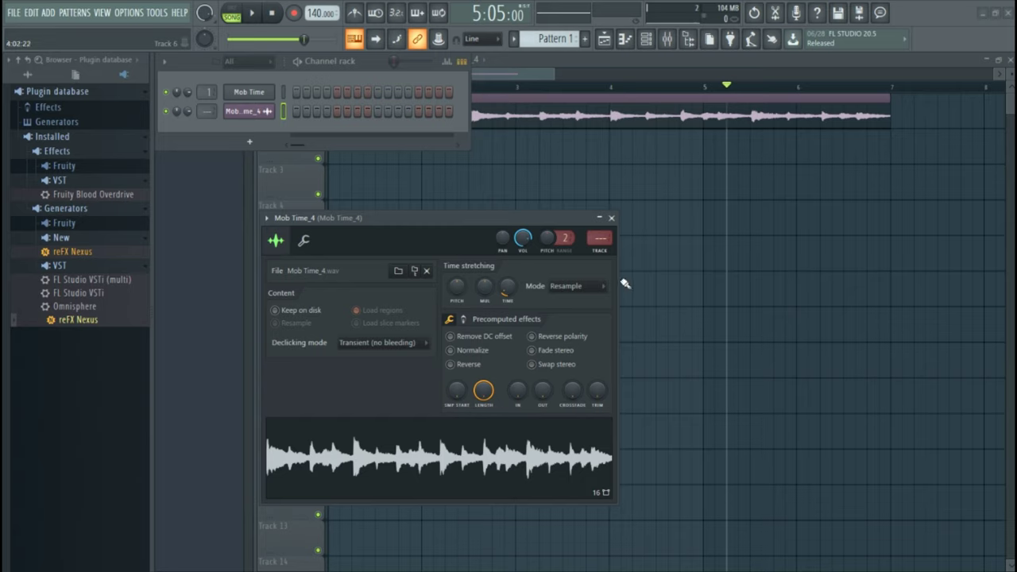
Step: Try shortening the Mob Time_4 clip's time stretch so that it ends at bar 6, and audition it
{"action": "left_click_drag", "start_coordinate": [507, 288], "coordinate": [507, 302]}
{"action": "key", "text": "space"}
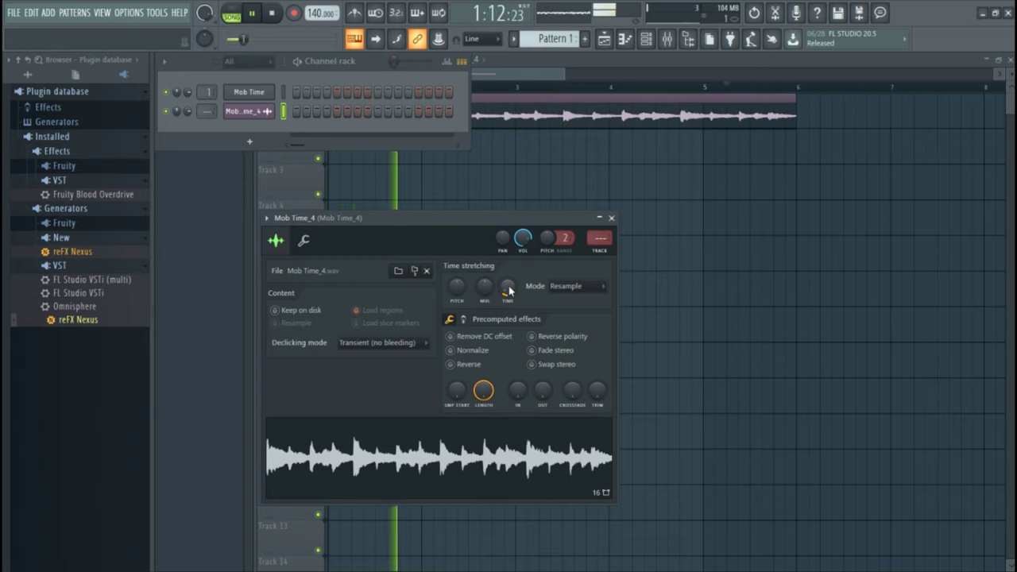
{"action": "key", "text": "space"}
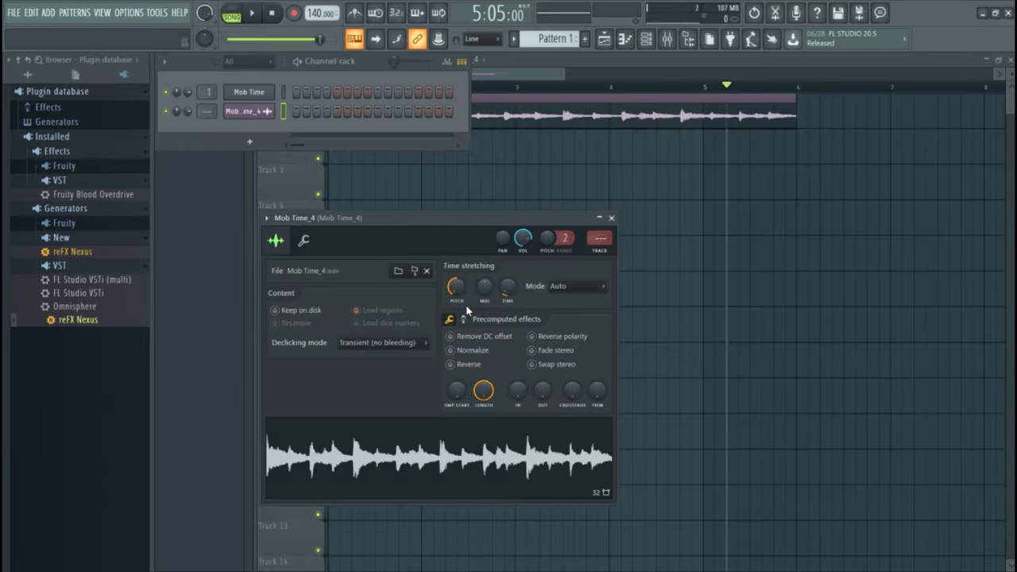
Step: Set the stretch mode to Auto with a shifted pitch and lengthen the Mob Time_4 clip to end at bar 7
{"action": "key", "text": "space"}
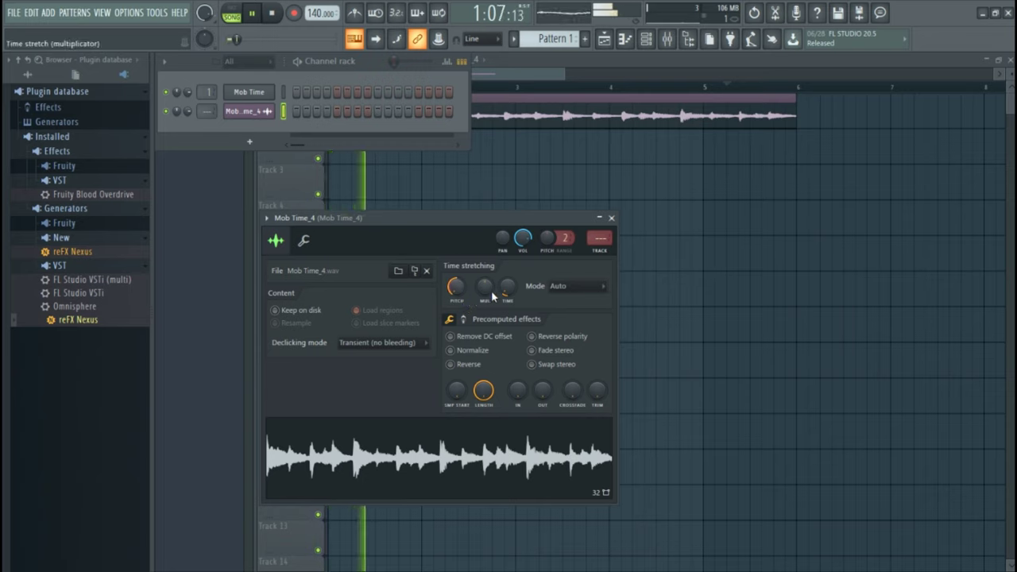
{"action": "key", "text": "space"}
{"action": "left_click_drag", "start_coordinate": [506, 289], "coordinate": [506, 275]}
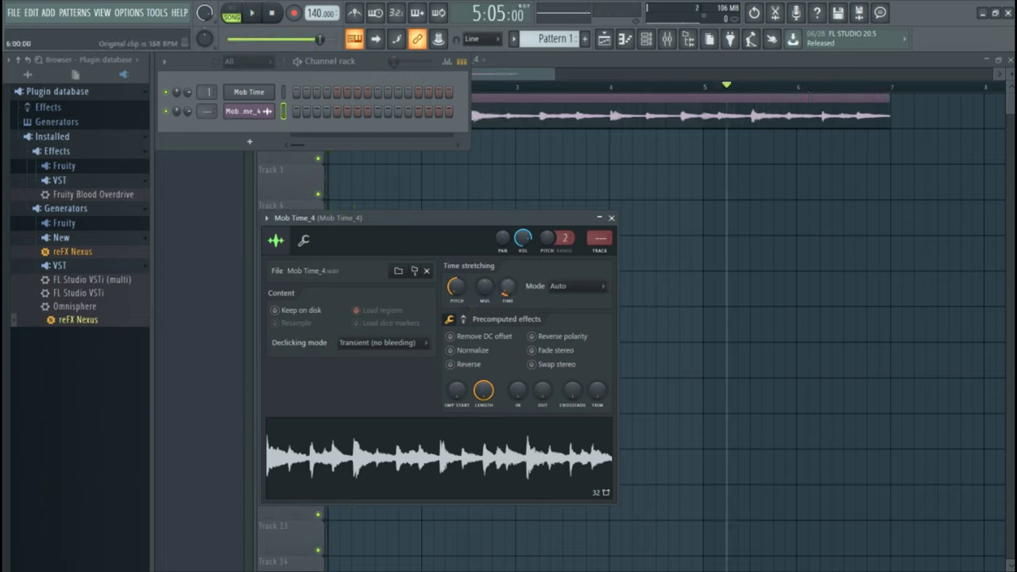
{"action": "key", "text": "space"}
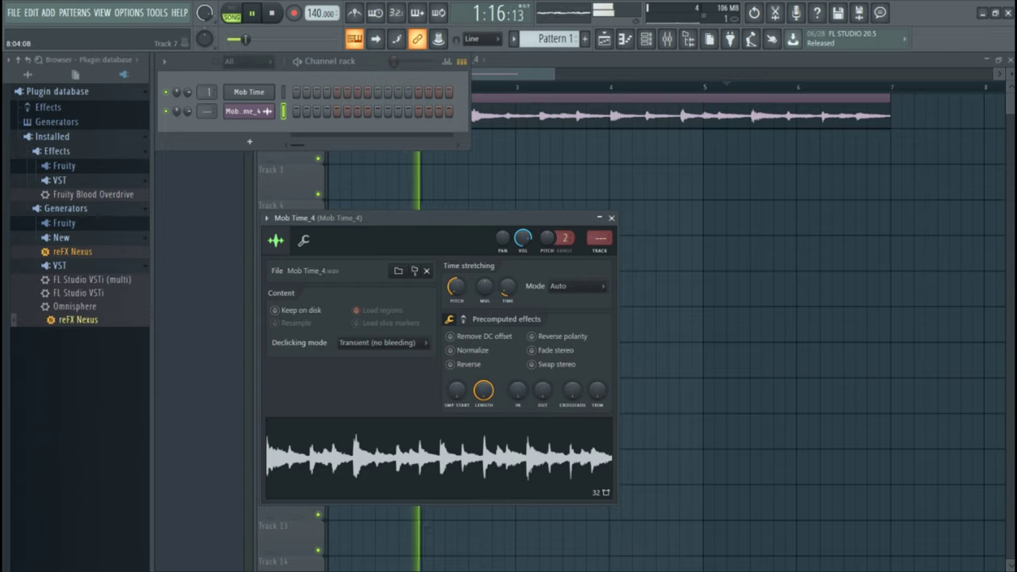
{"action": "key", "text": "space"}
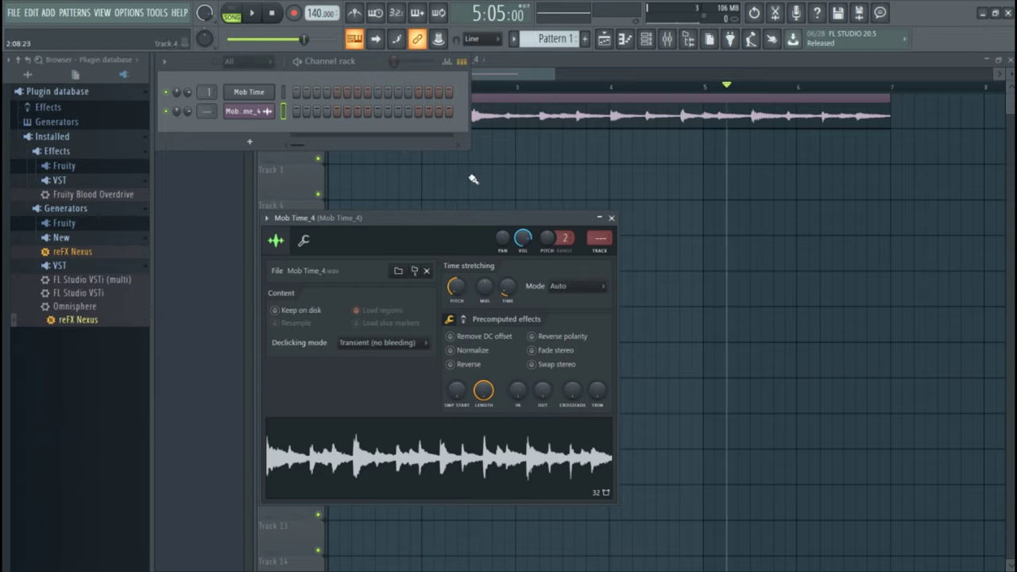
Step: Close the clip settings and delete the original Mob Time sampler channel from the channel rack
{"action": "left_click", "coordinate": [549, 67]}
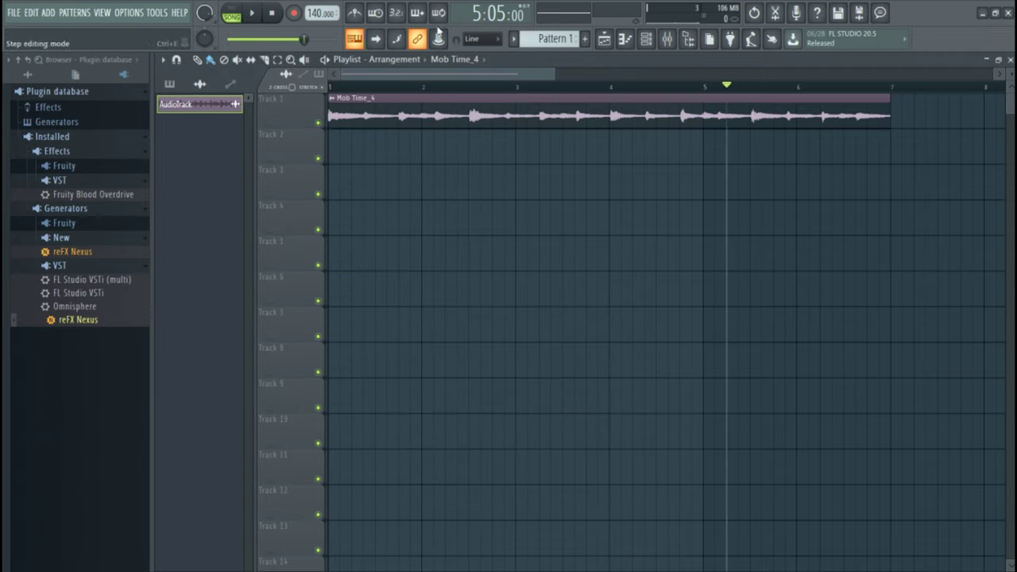
{"action": "left_click", "coordinate": [649, 41]}
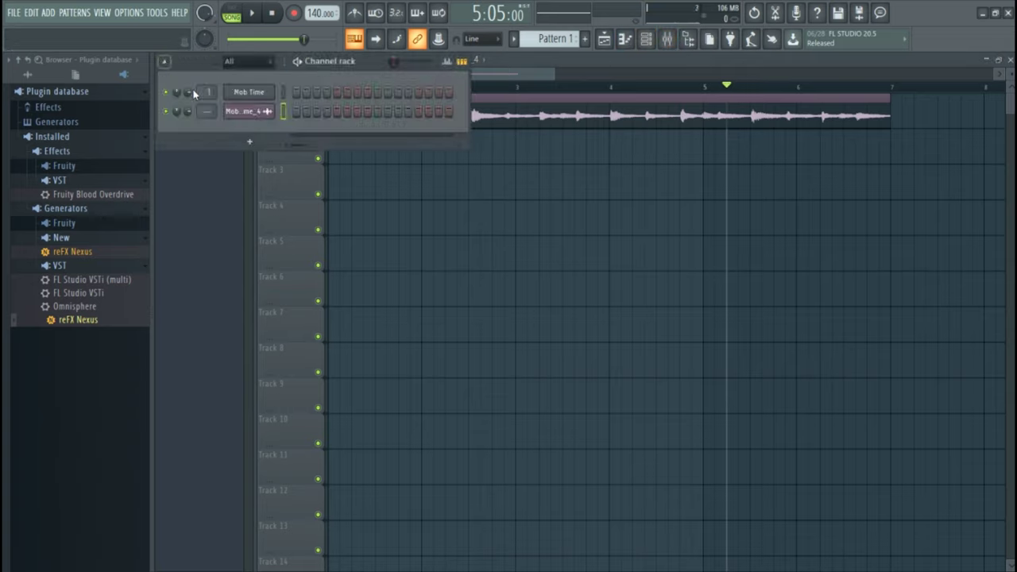
{"action": "right_click", "coordinate": [239, 97]}
{"action": "left_click", "coordinate": [322, 228]}
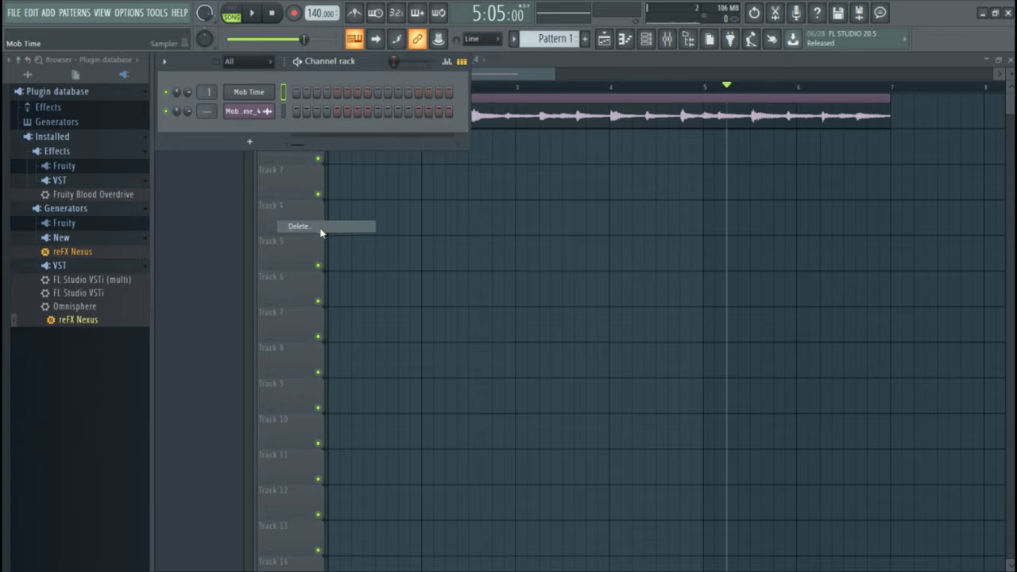
{"action": "left_click", "coordinate": [591, 324]}
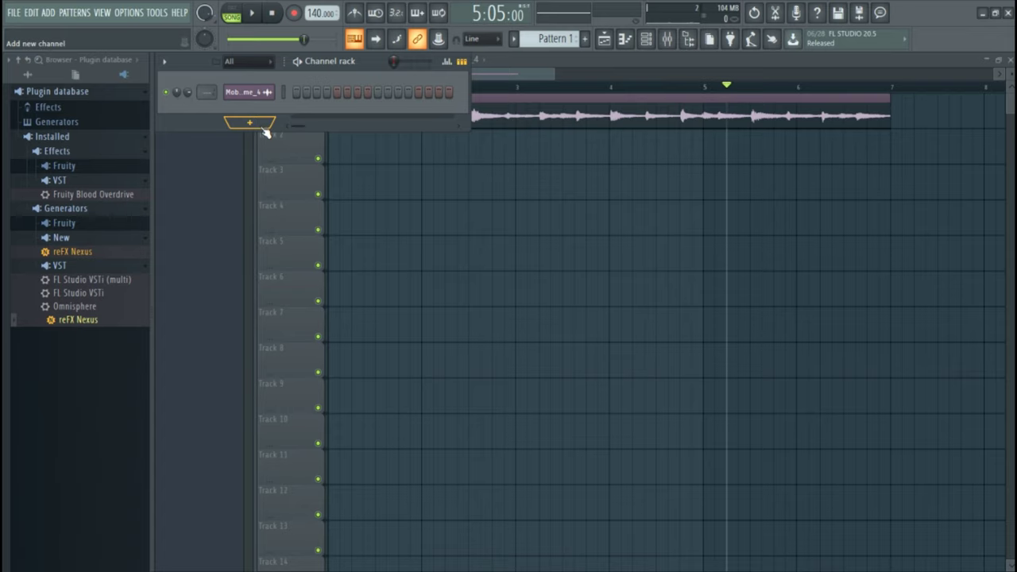
Step: Route the Mob Time_4 channel to mixer track 1 and show the mixer
{"action": "key", "text": "ctrl+l"}
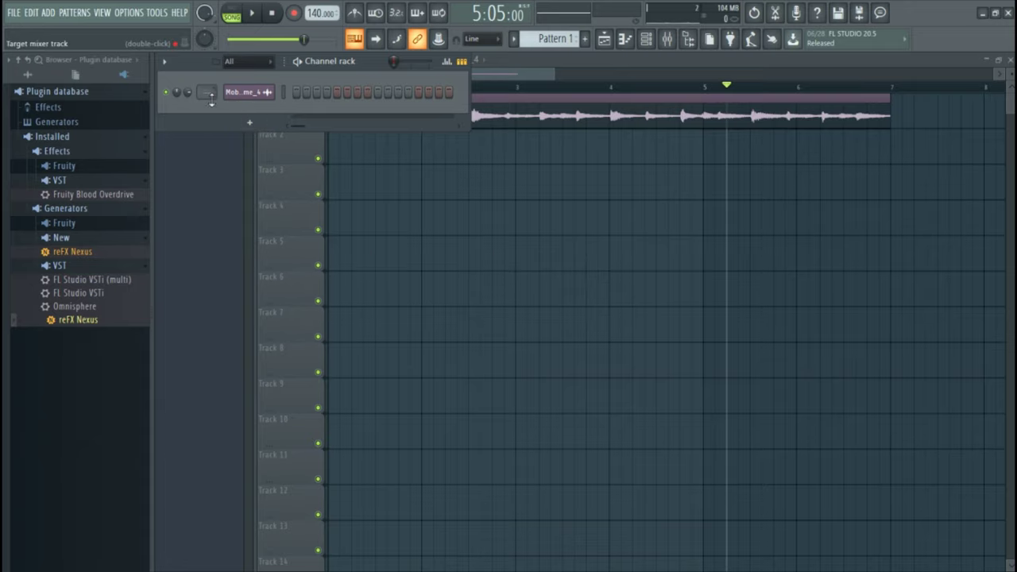
{"action": "scroll", "coordinate": [206, 93], "scroll_direction": "up", "scroll_amount": 2}
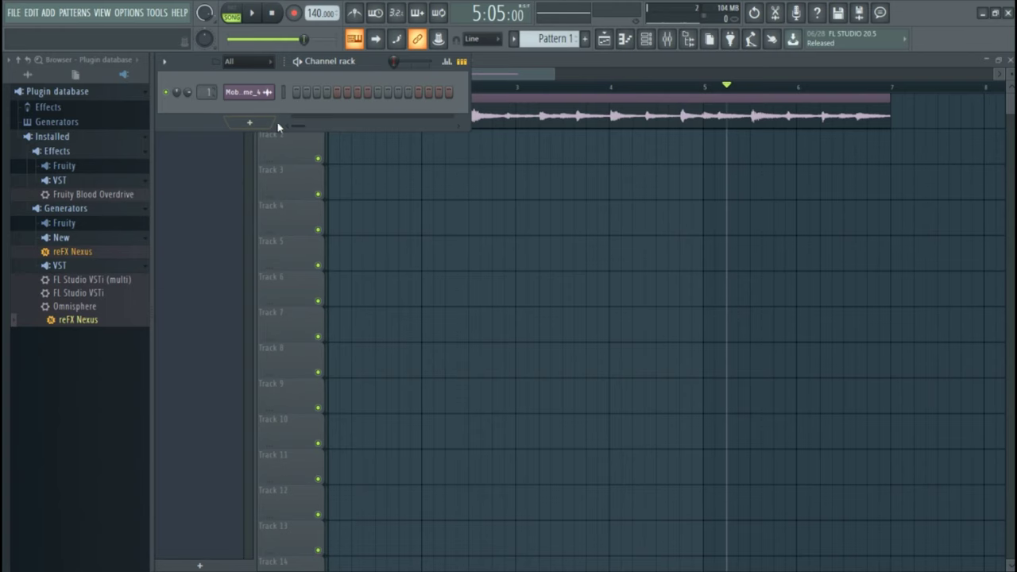
{"action": "left_click", "coordinate": [668, 40]}
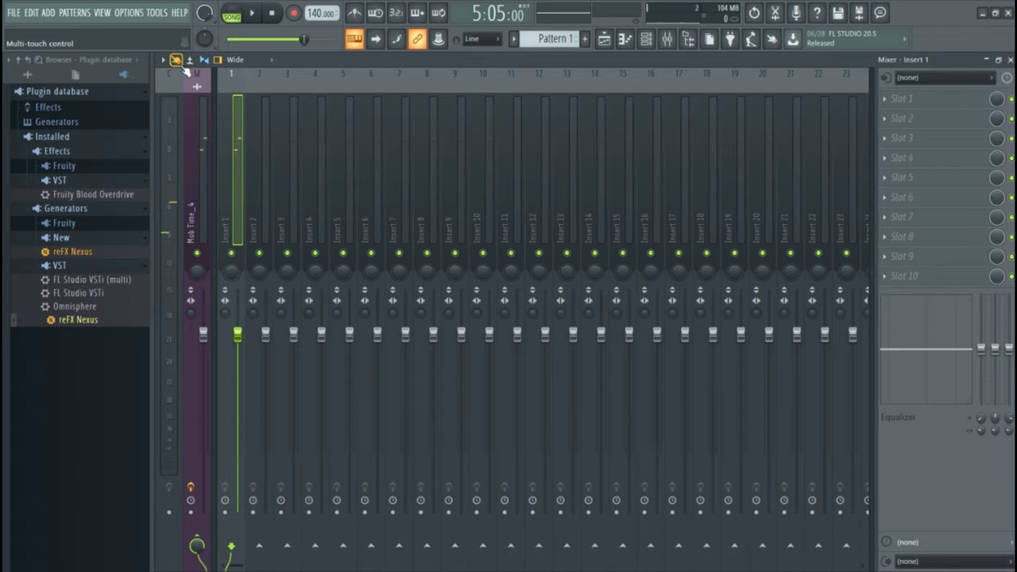
Step: Load Fruity Soft Clipper into slot 1 of the Mob Time_4 mixer track and turn down its threshold
{"action": "left_click", "coordinate": [201, 92]}
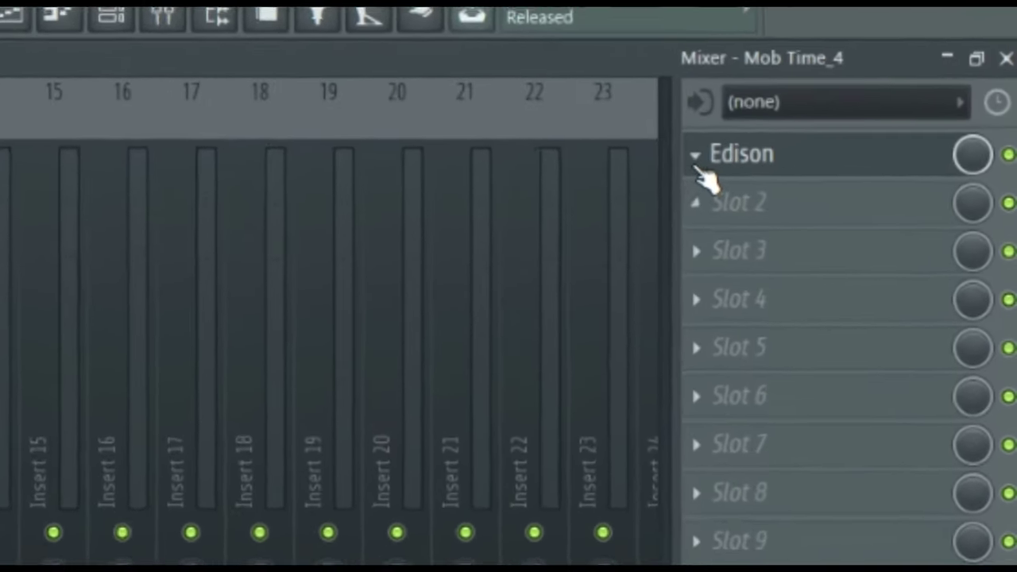
{"action": "left_click", "coordinate": [885, 98]}
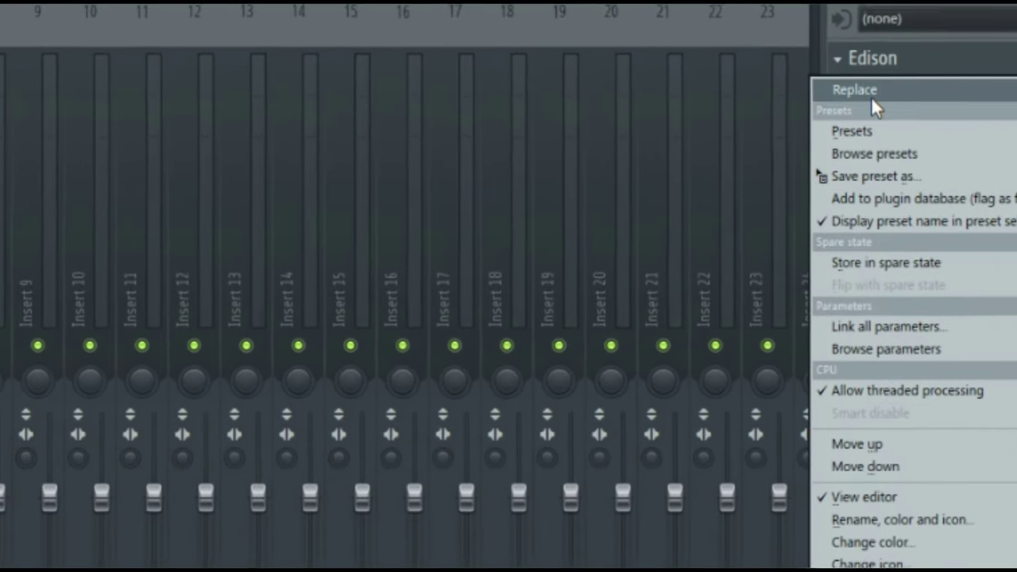
{"action": "mouse_move", "coordinate": [871, 98]}
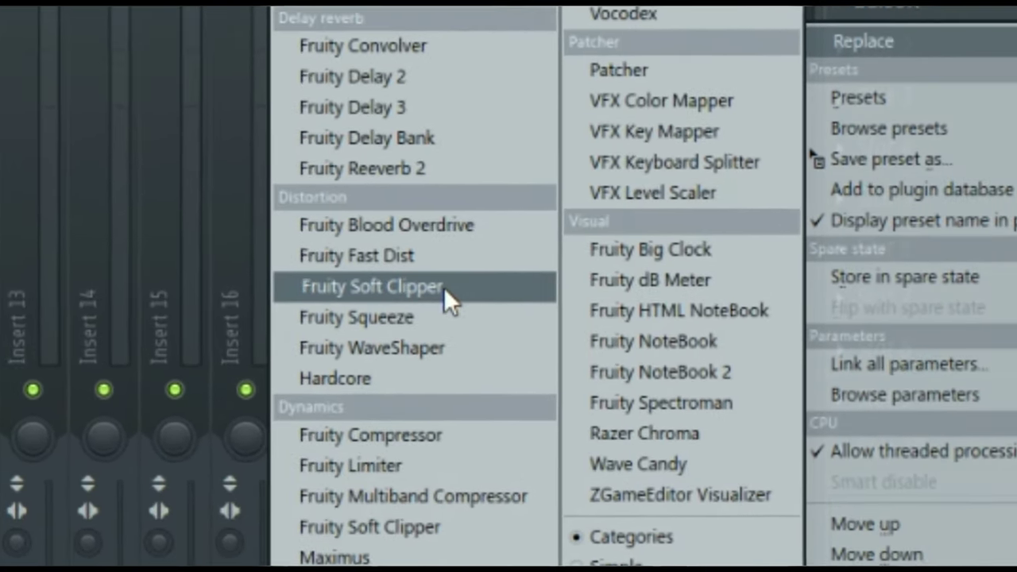
{"action": "left_click", "coordinate": [465, 282]}
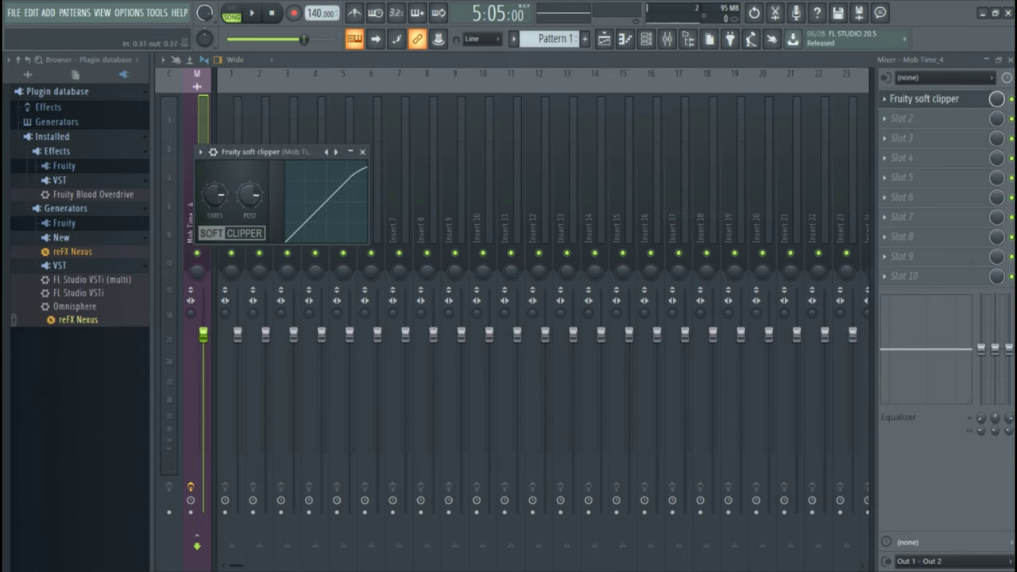
{"action": "left_click_drag", "start_coordinate": [215, 194], "coordinate": [214, 211]}
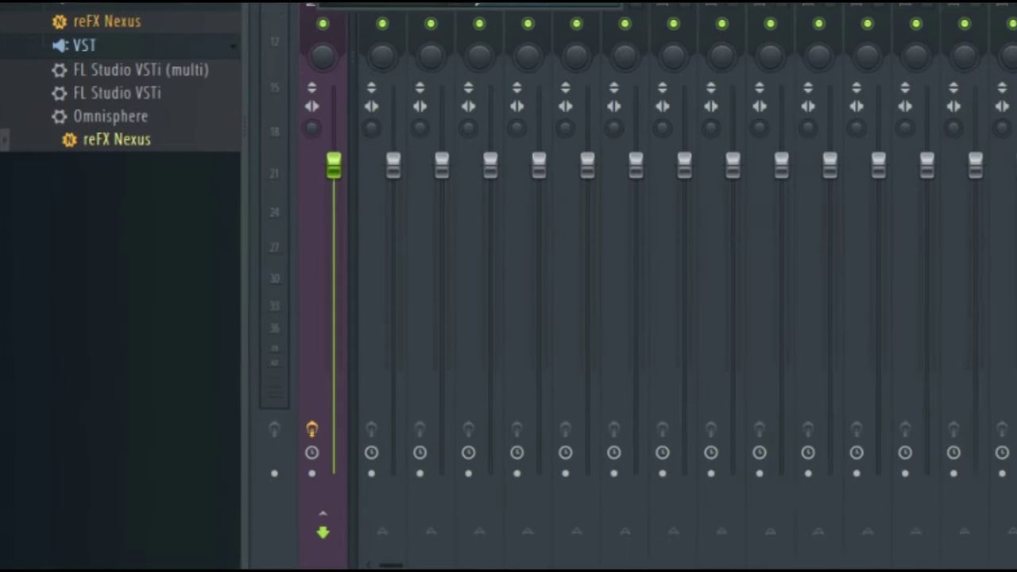
Step: Add a Sampler channel to the channel rack and route it to mixer track 2
{"action": "left_click", "coordinate": [249, 122]}
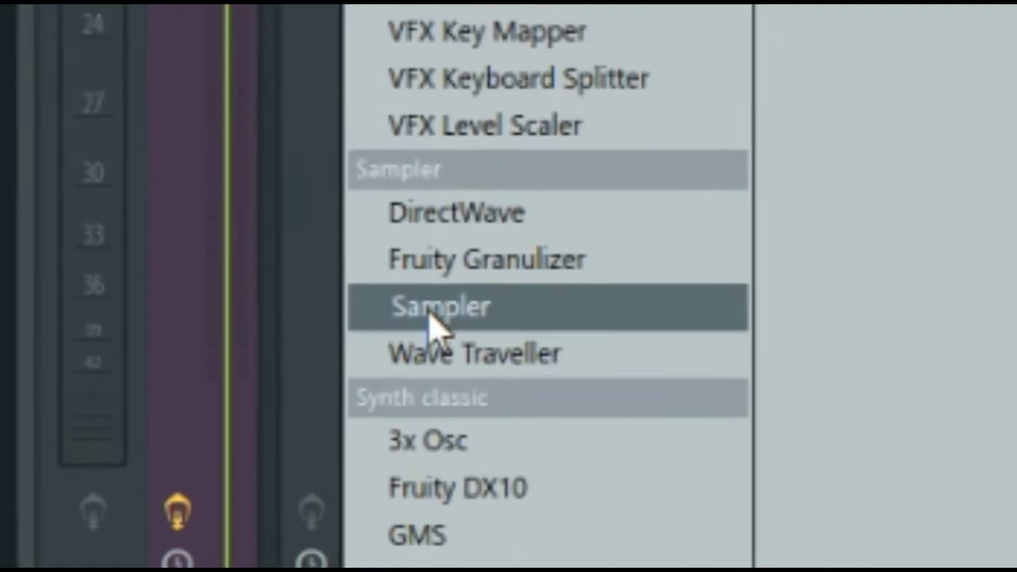
{"action": "left_click", "coordinate": [430, 331]}
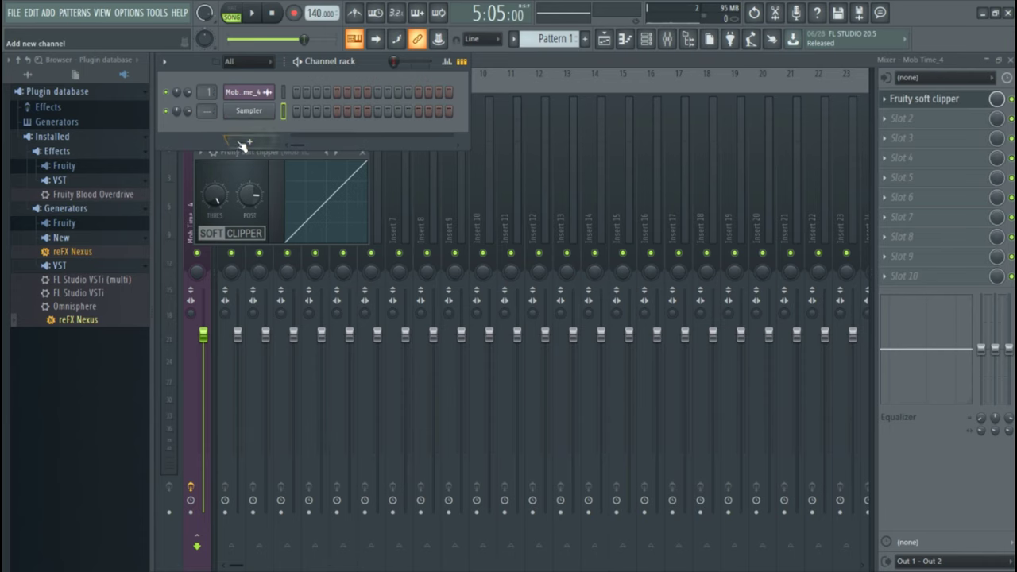
{"action": "scroll", "coordinate": [207, 114], "scroll_direction": "up", "scroll_amount": 2}
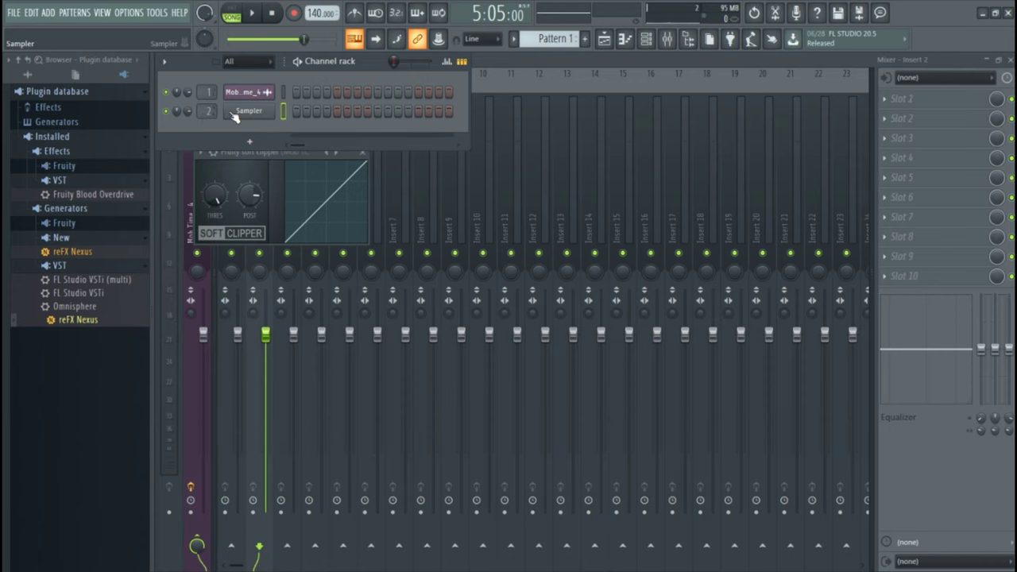
Step: Load Rim Shot Snare.wav from the Snares folder of mai Drum Kit 2 into the Sampler channel
{"action": "right_click", "coordinate": [234, 117]}
{"action": "left_click", "coordinate": [309, 181]}
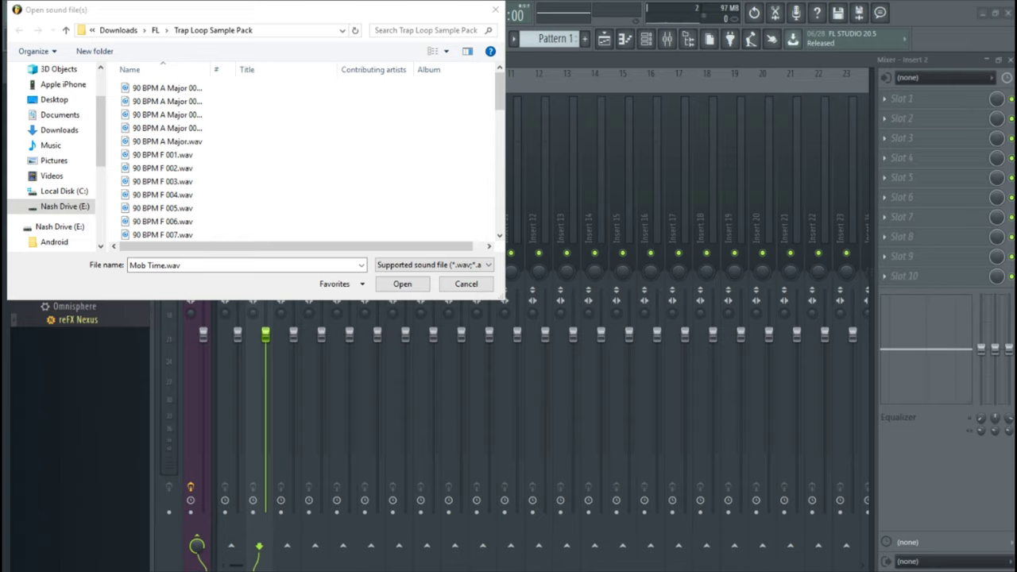
{"action": "left_click", "coordinate": [64, 161]}
{"action": "double_click", "coordinate": [155, 89]}
{"action": "double_click", "coordinate": [166, 91]}
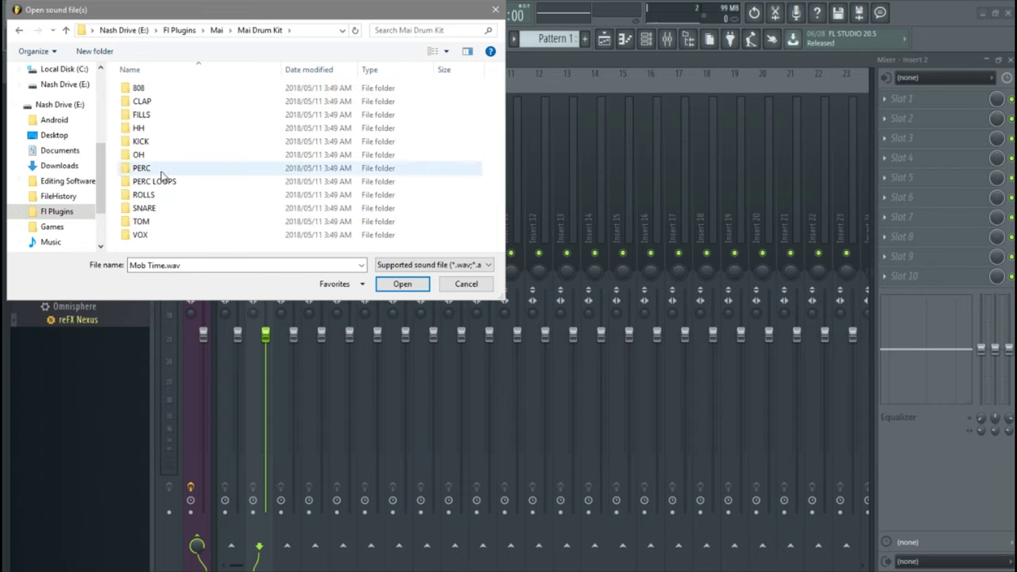
{"action": "key", "text": "BackSpace"}
{"action": "double_click", "coordinate": [158, 102]}
{"action": "double_click", "coordinate": [159, 199]}
{"action": "scroll", "coordinate": [155, 198], "scroll_direction": "down", "scroll_amount": 3}
{"action": "left_click", "coordinate": [153, 182]}
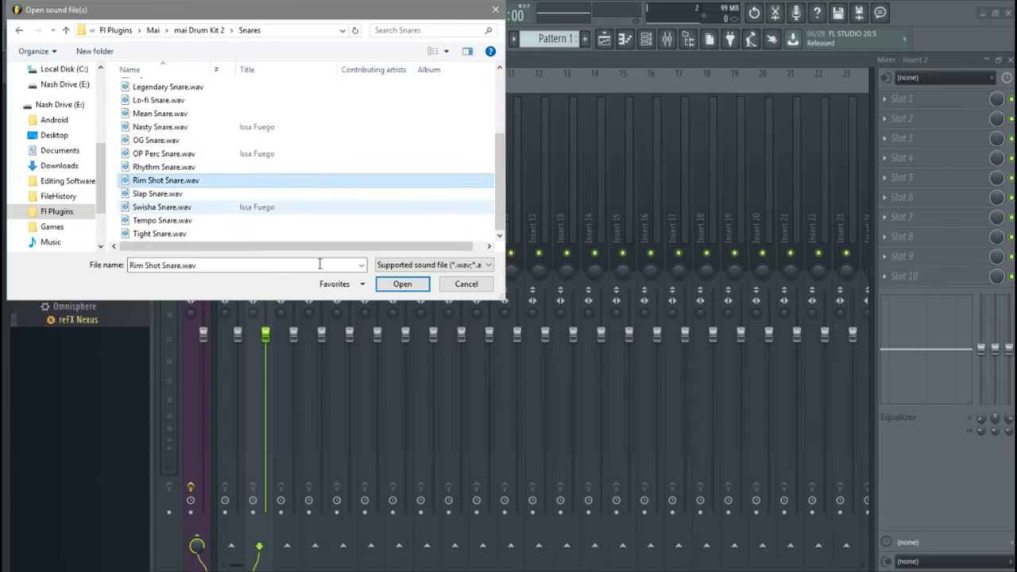
{"action": "left_click", "coordinate": [424, 290]}
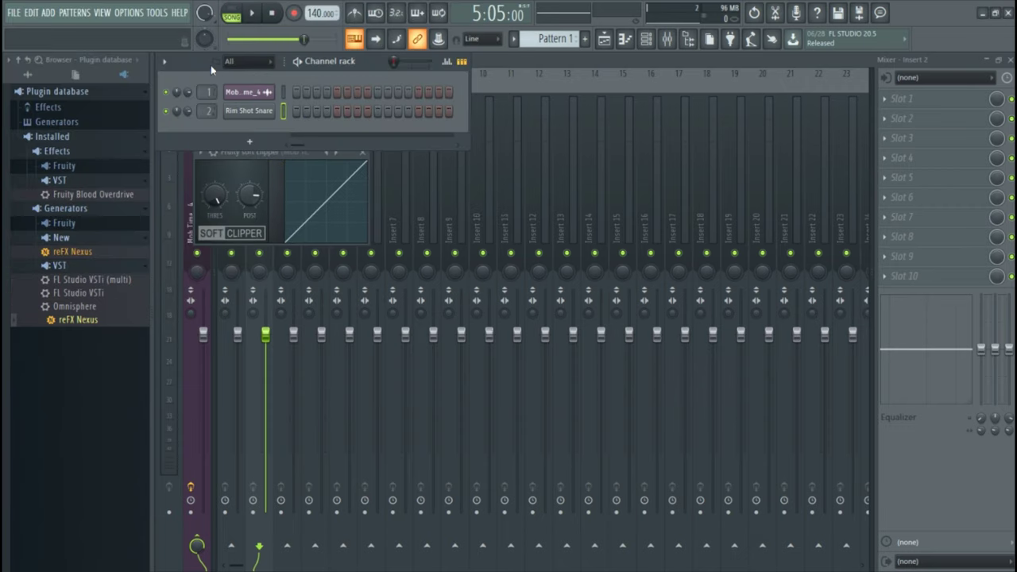
Step: Audition the Rim Shot Snare in its maximized piano roll and draw a C5 note at 1:05:00
{"action": "right_click", "coordinate": [243, 116]}
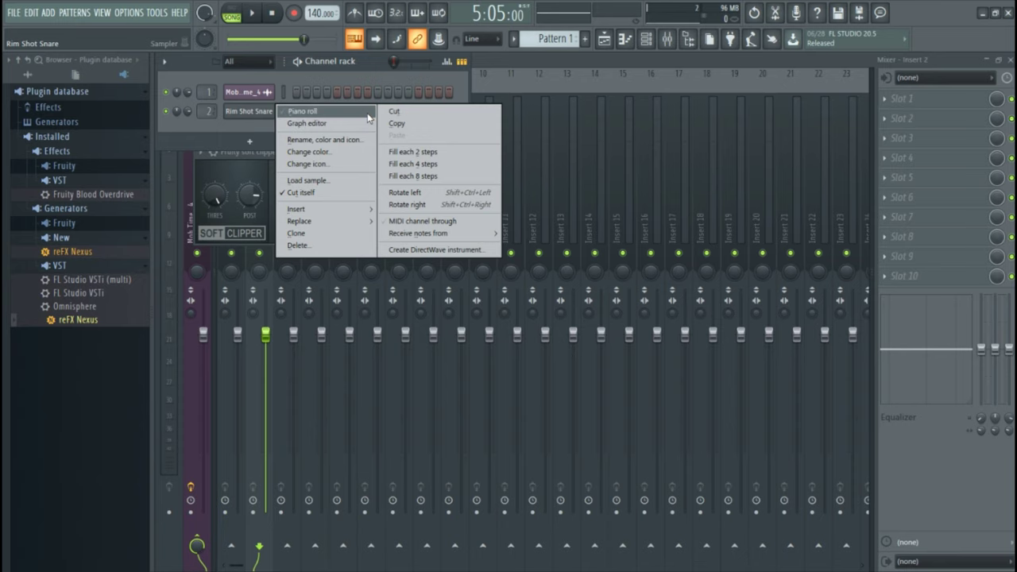
{"action": "left_click", "coordinate": [318, 111]}
{"action": "scroll", "coordinate": [385, 243], "scroll_direction": "down", "scroll_amount": 5}
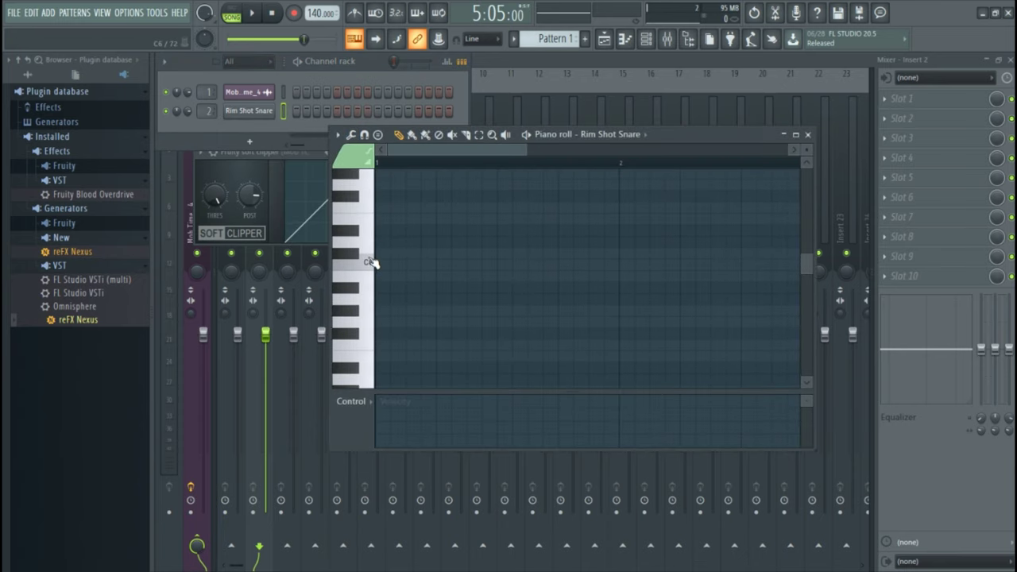
{"action": "scroll", "coordinate": [372, 262], "scroll_direction": "down", "scroll_amount": 3}
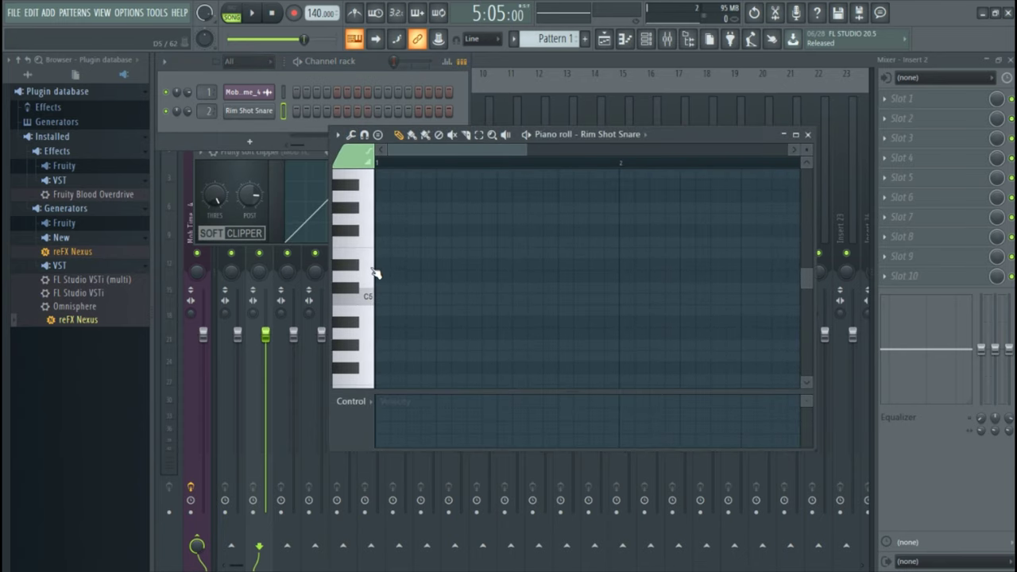
{"action": "key", "text": "x"}
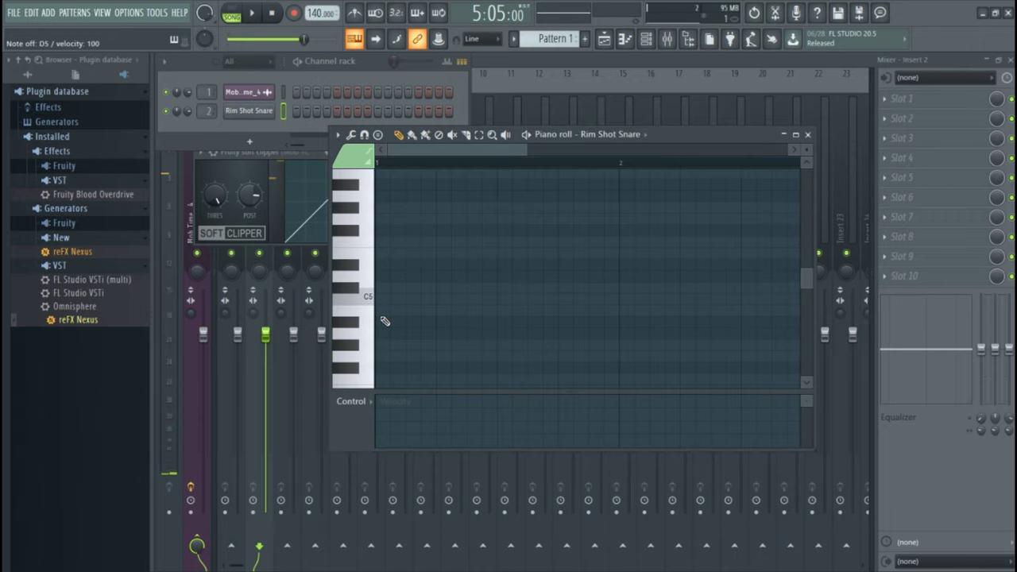
{"action": "key", "text": "z"}
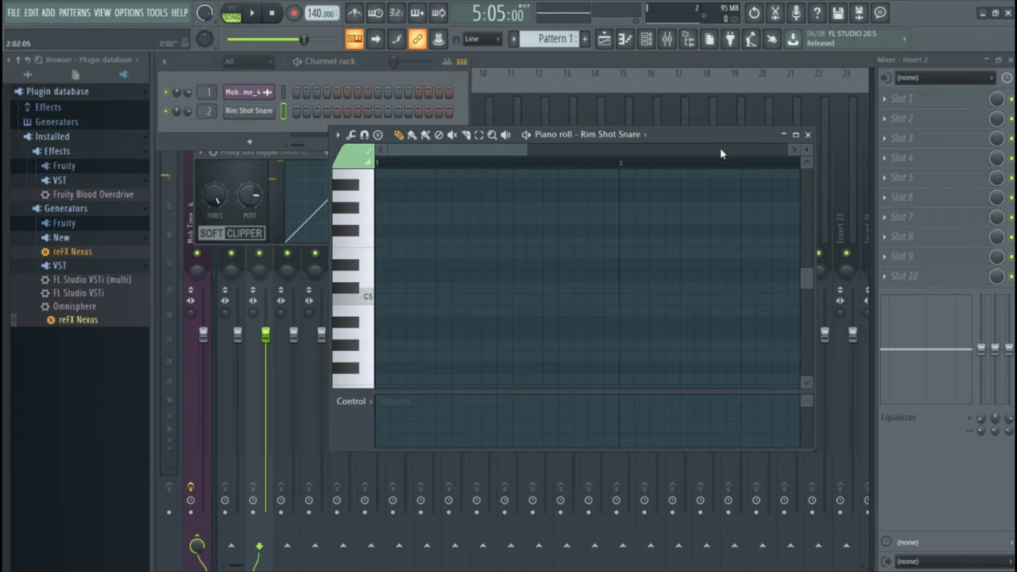
{"action": "left_click", "coordinate": [795, 134]}
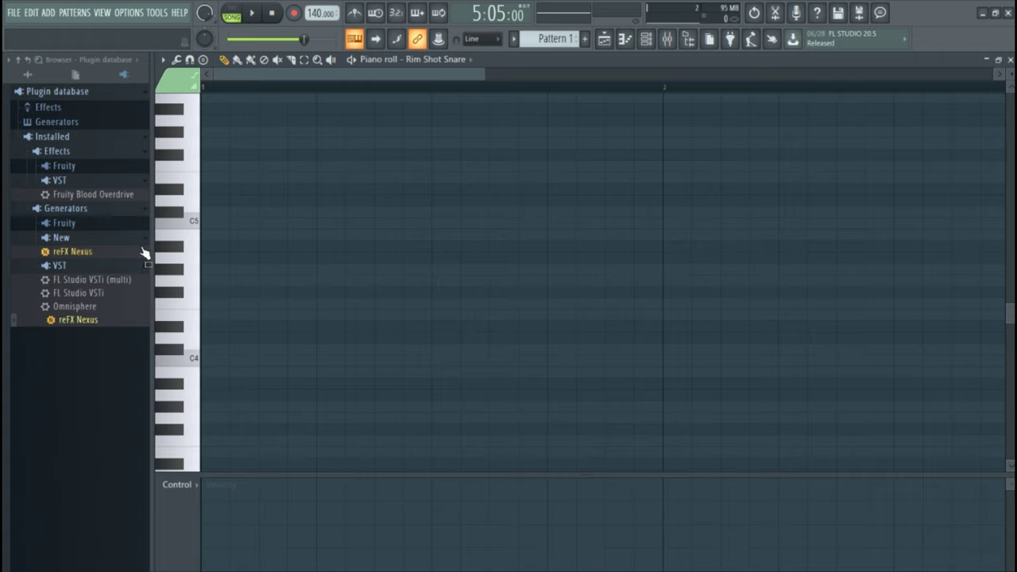
{"action": "mouse_move", "coordinate": [214, 226]}
{"action": "left_mouse_down"}
{"action": "mouse_move", "coordinate": [420, 229]}
{"action": "mouse_move", "coordinate": [354, 227]}
{"action": "left_mouse_up"}
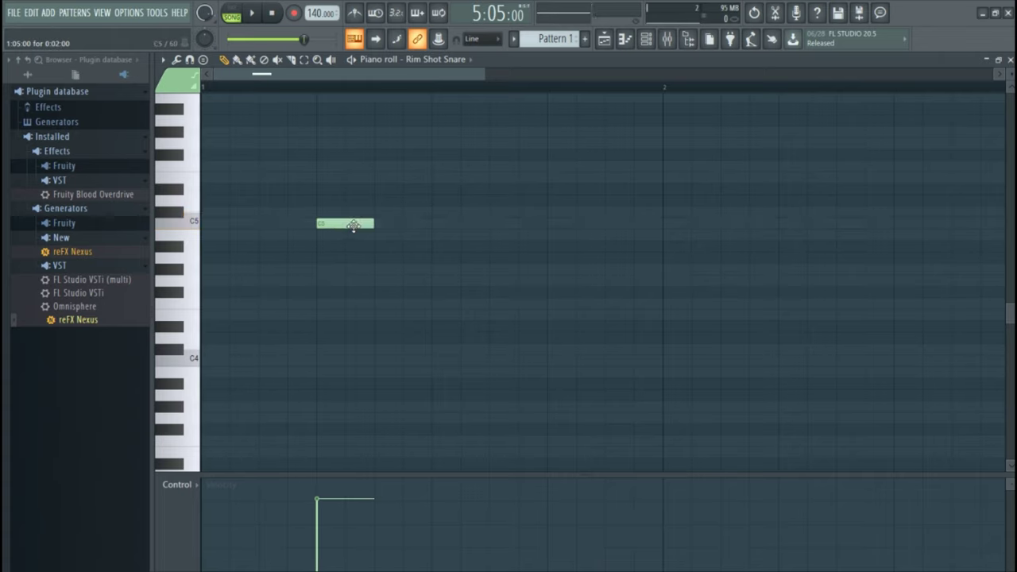
Step: Play the Mob Time_4 clip briefly in the playlist and return the playhead to the start
{"action": "left_click", "coordinate": [601, 41]}
{"action": "key", "text": "space"}
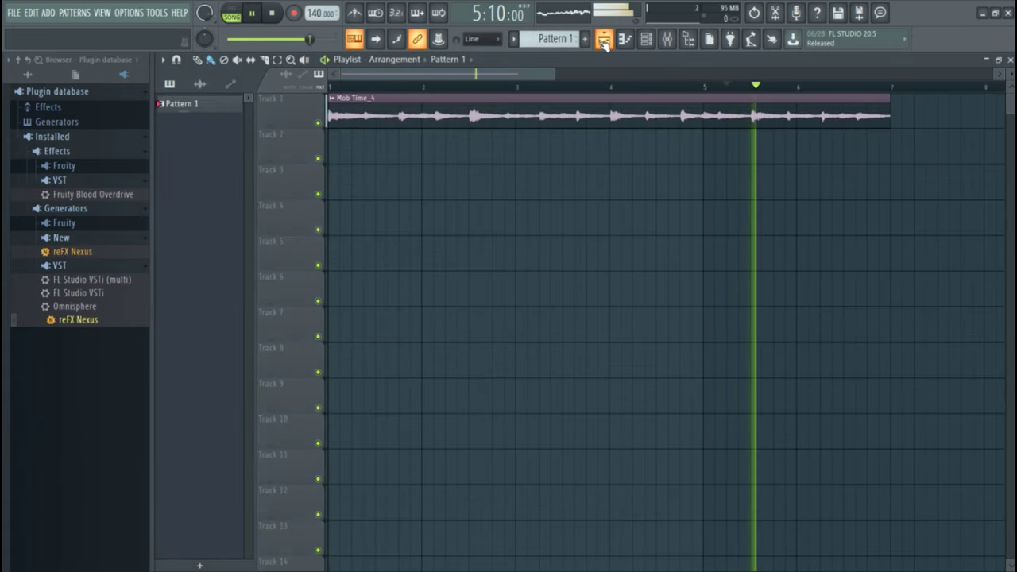
{"action": "key", "text": "space"}
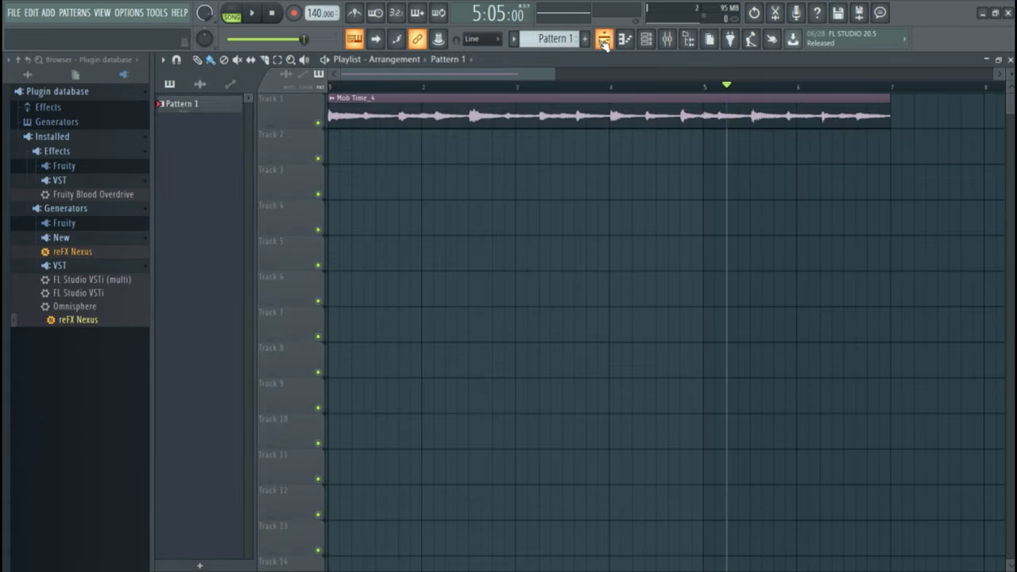
{"action": "left_click", "coordinate": [273, 14]}
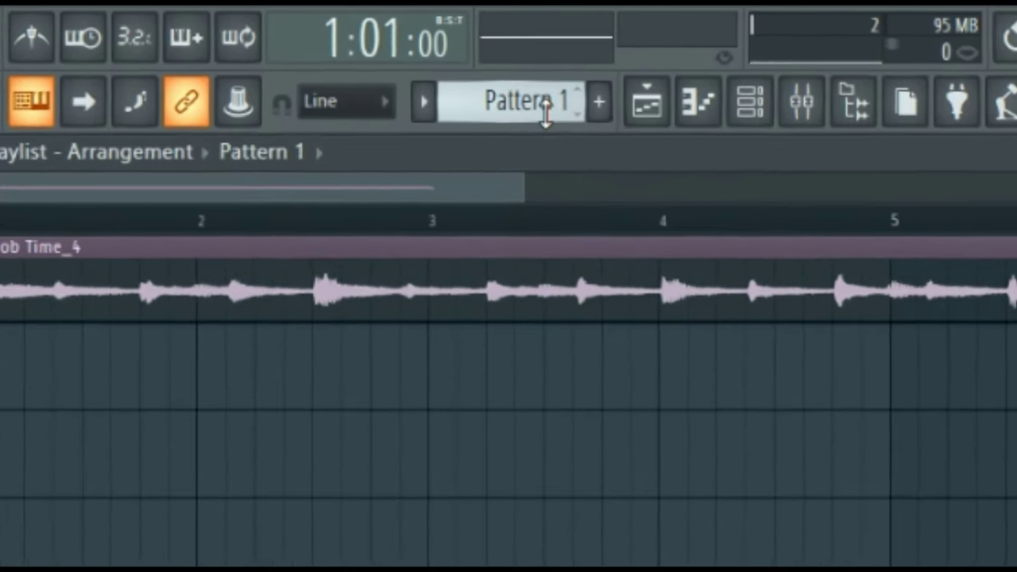
Step: Switch to Pattern 2 and place it in the playlist on Track 2 at bar 1
{"action": "scroll", "coordinate": [554, 38], "scroll_direction": "down", "scroll_amount": 1}
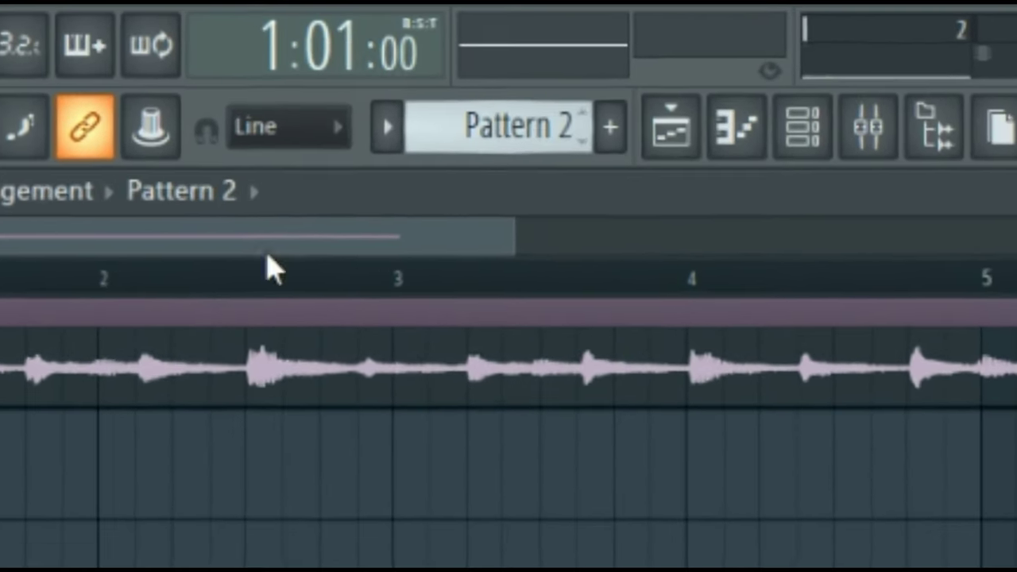
{"action": "left_click", "coordinate": [373, 149]}
{"action": "left_click_drag", "start_coordinate": [389, 151], "coordinate": [305, 173]}
{"action": "double_click", "coordinate": [359, 142]}
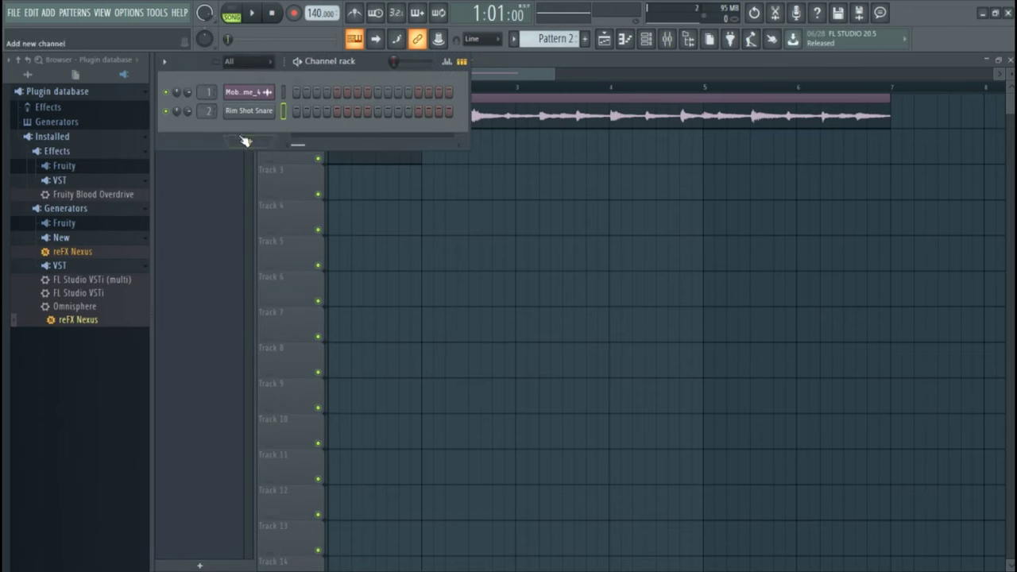
Step: Draw a C5 note at 1:05:00 in Pattern 2 in the Rim Shot Snare's piano roll
{"action": "right_click", "coordinate": [235, 119]}
{"action": "left_click", "coordinate": [306, 149]}
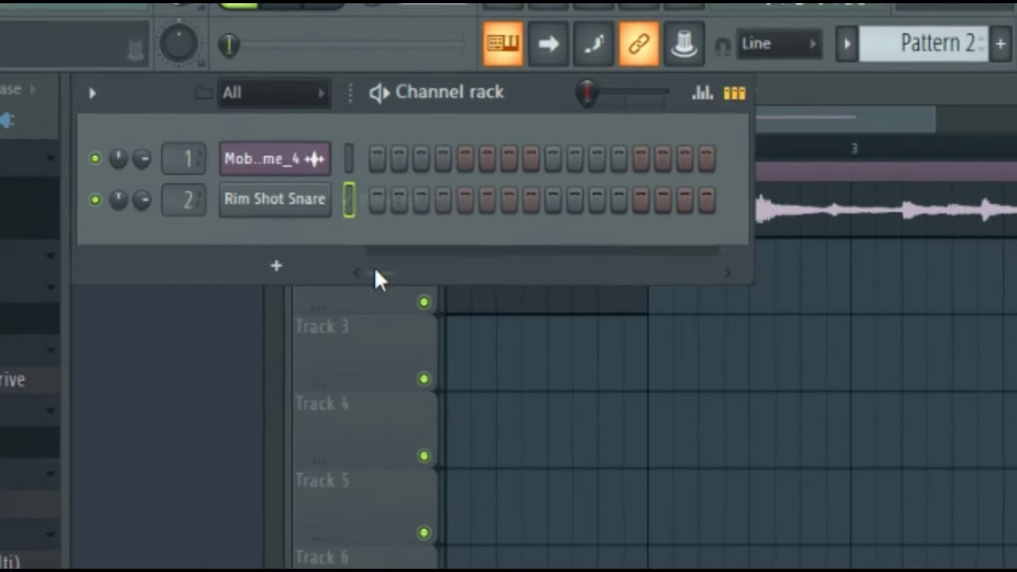
{"action": "right_click", "coordinate": [257, 232]}
{"action": "left_click", "coordinate": [413, 217]}
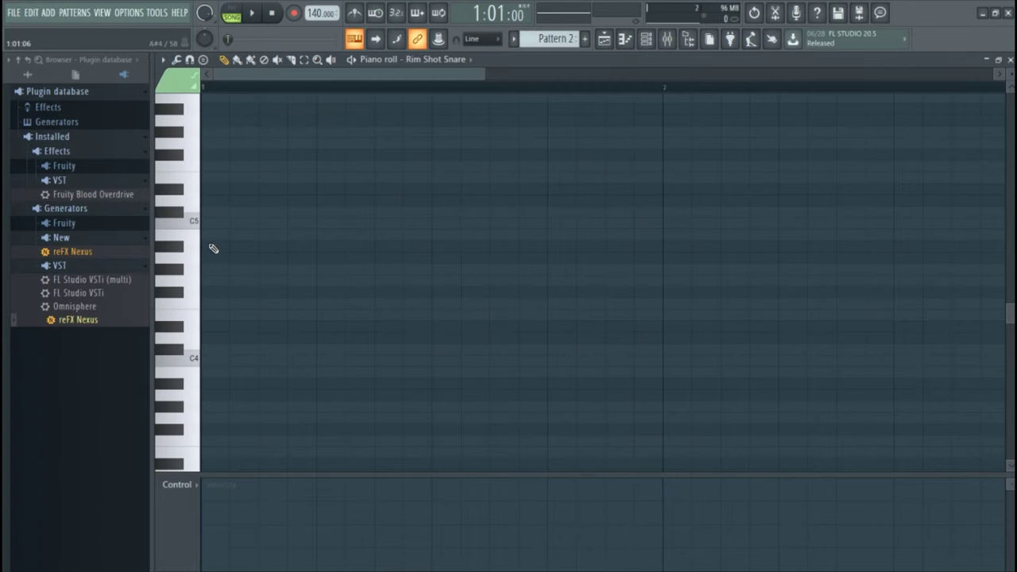
{"action": "left_click", "coordinate": [321, 223]}
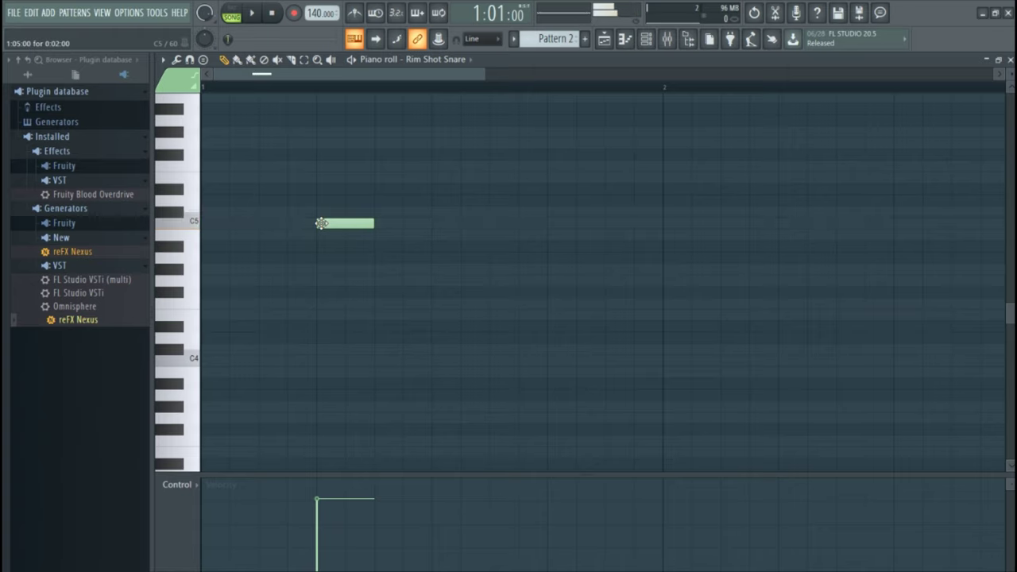
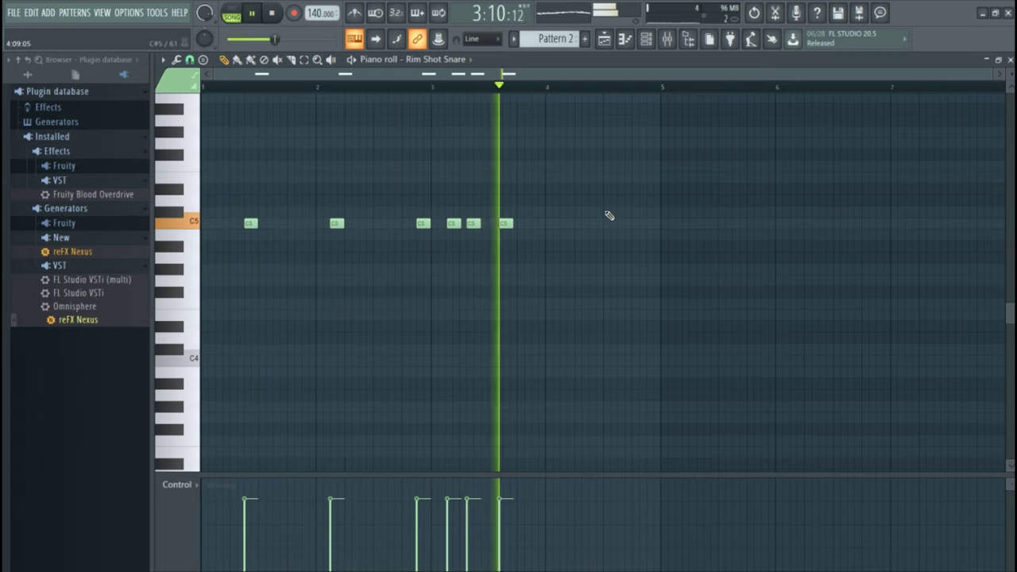
Step: Shift the two middle snare notes of bar 3 slightly later and audition the change
{"action": "key", "text": "space"}
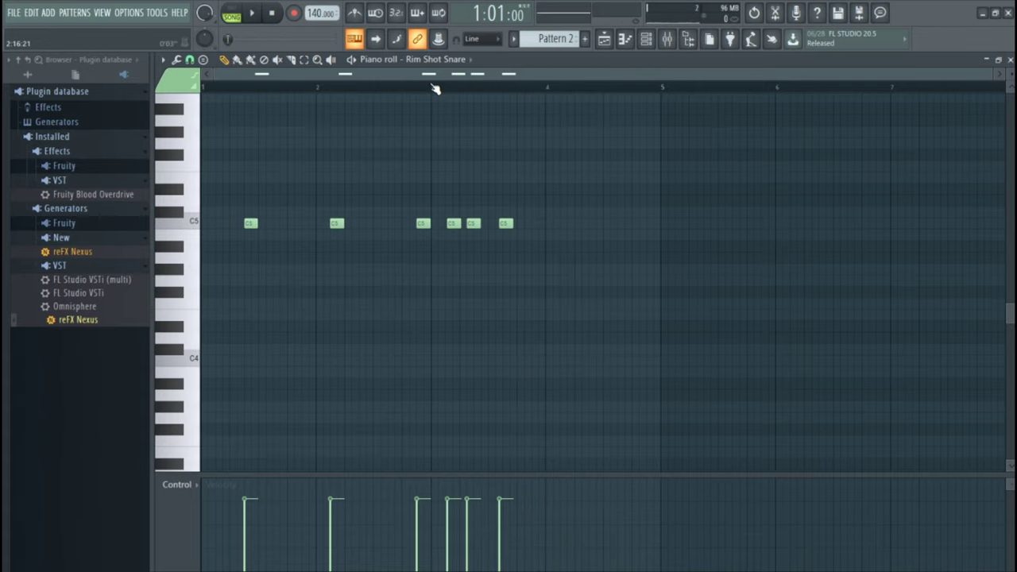
{"action": "scroll", "coordinate": [472, 90], "scroll_direction": "up", "scroll_amount": 5}
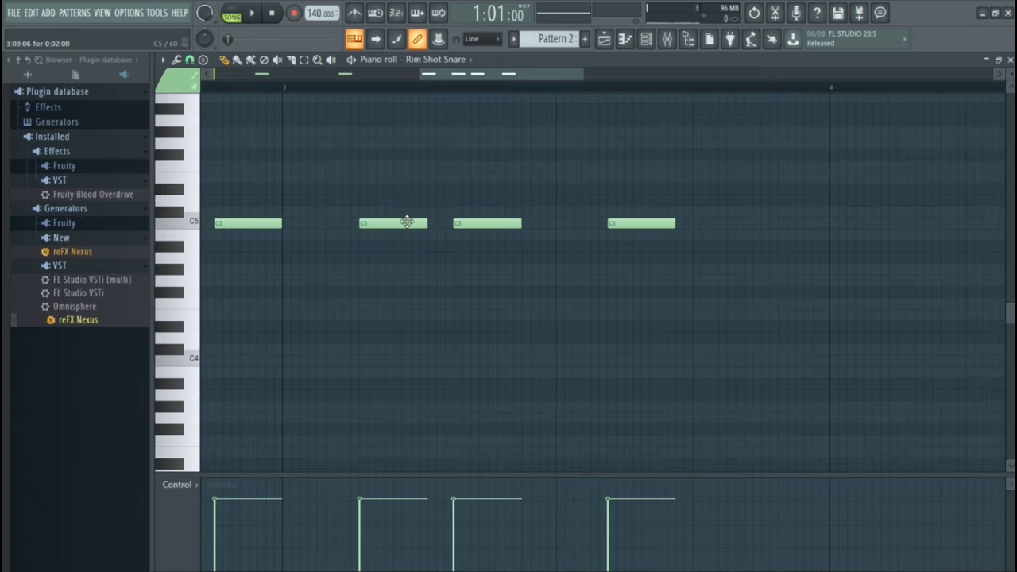
{"action": "left_click_drag", "start_coordinate": [395, 222], "coordinate": [466, 222]}
{"action": "key", "text": "space"}
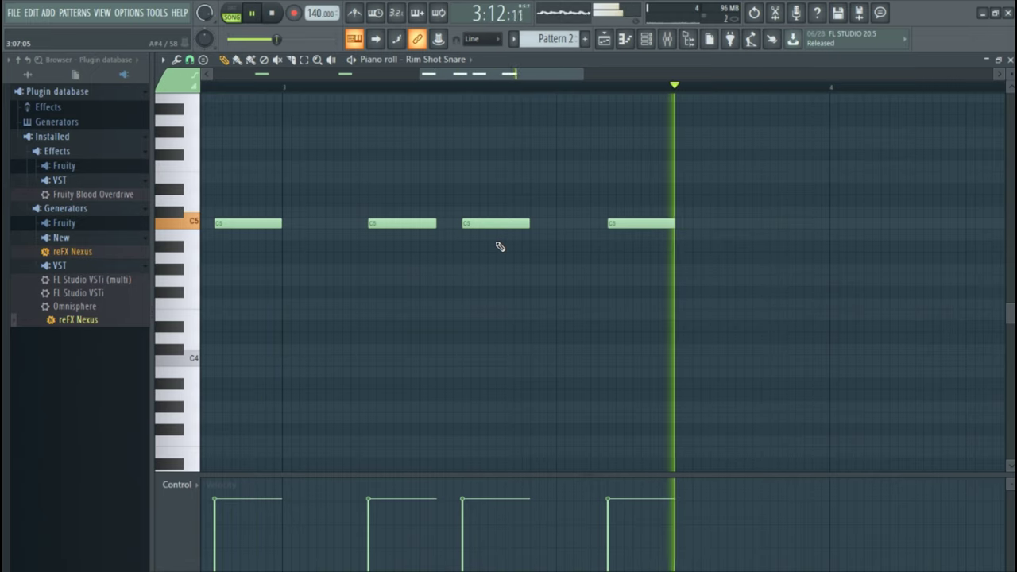
{"action": "key", "text": "space"}
Step: Duplicate all six Rim Shot Snare notes so that the copies start just after bar 4
{"action": "scroll", "coordinate": [582, 93], "scroll_direction": "down", "scroll_amount": 5}
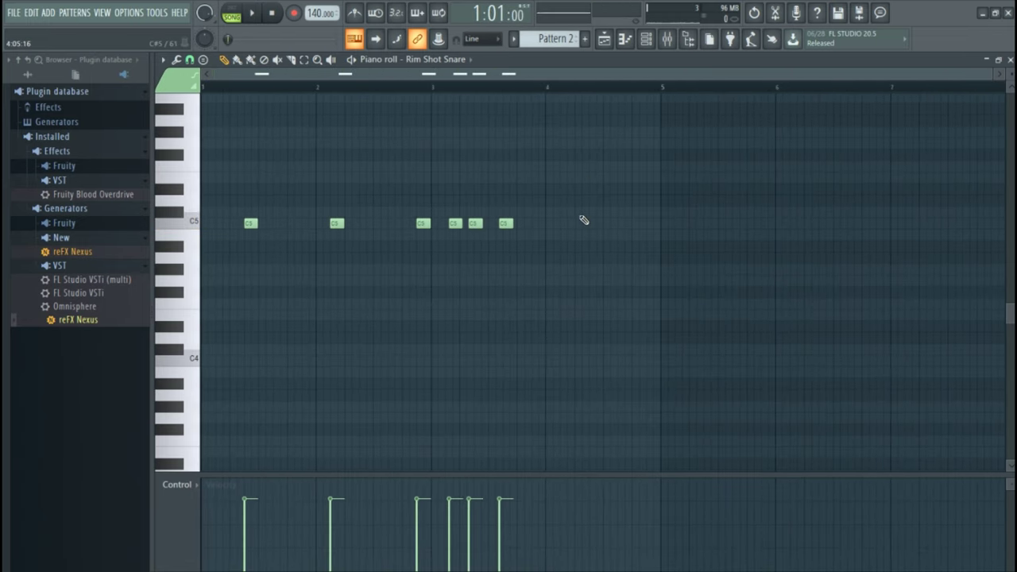
{"action": "key", "text": "ctrl+a"}
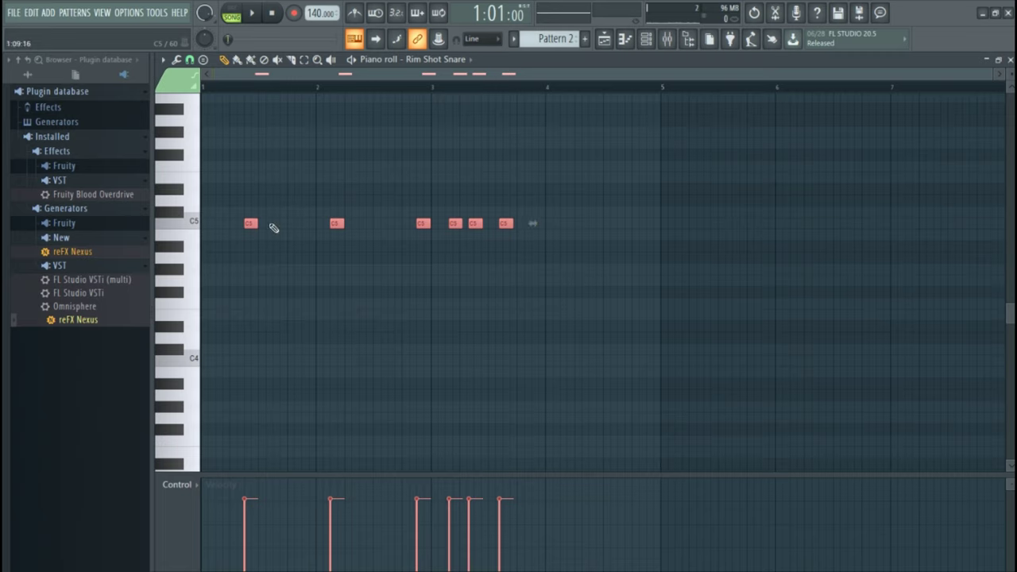
{"action": "left_click_drag", "start_coordinate": [251, 225], "coordinate": [558, 247]}
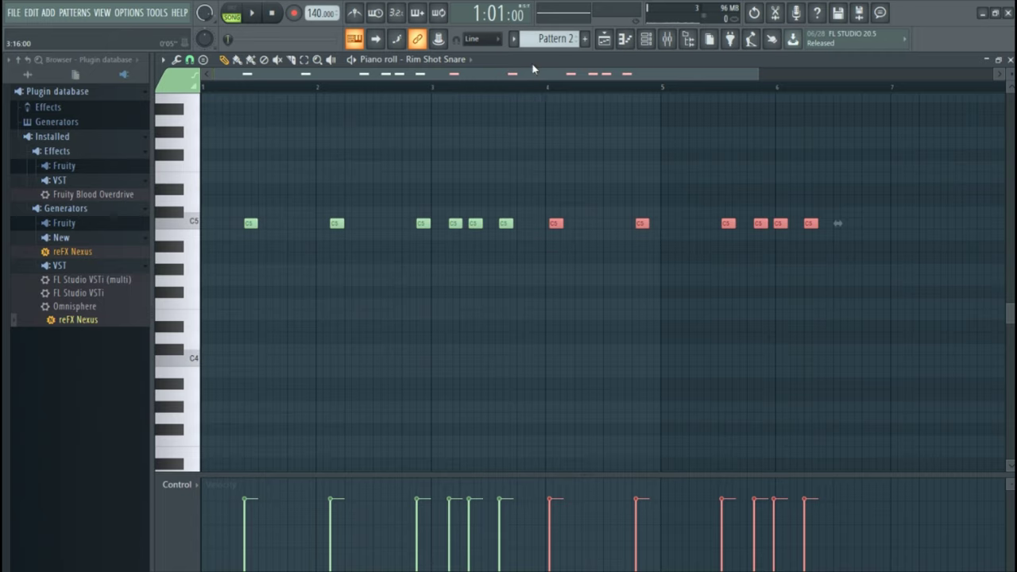
{"action": "scroll", "coordinate": [539, 88], "scroll_direction": "up", "scroll_amount": 2}
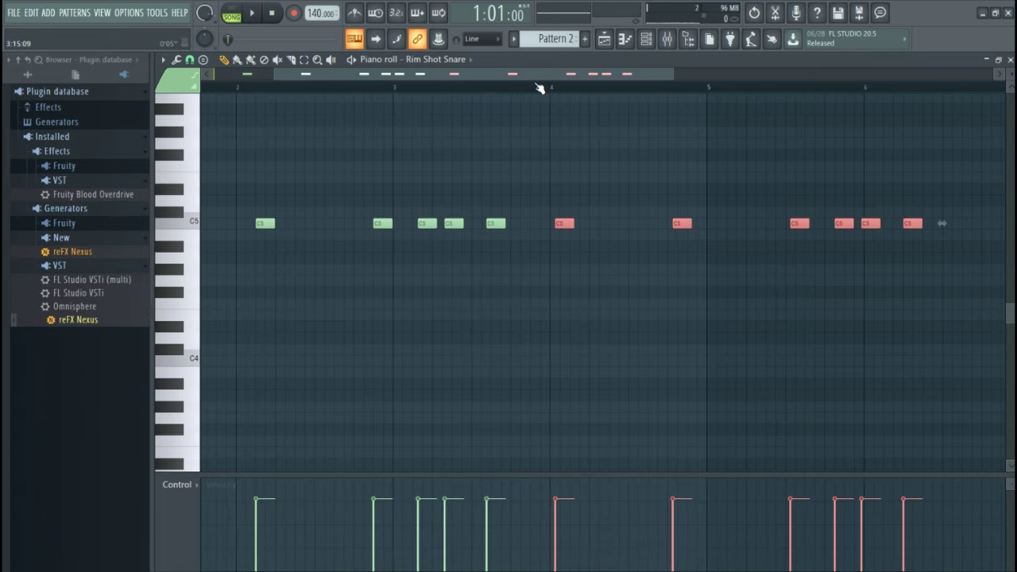
Step: Shift the six copied Rim Shot Snare notes four steps later in bar 4 and audition them against the loop
{"action": "left_click_drag", "start_coordinate": [535, 81], "coordinate": [575, 80]}
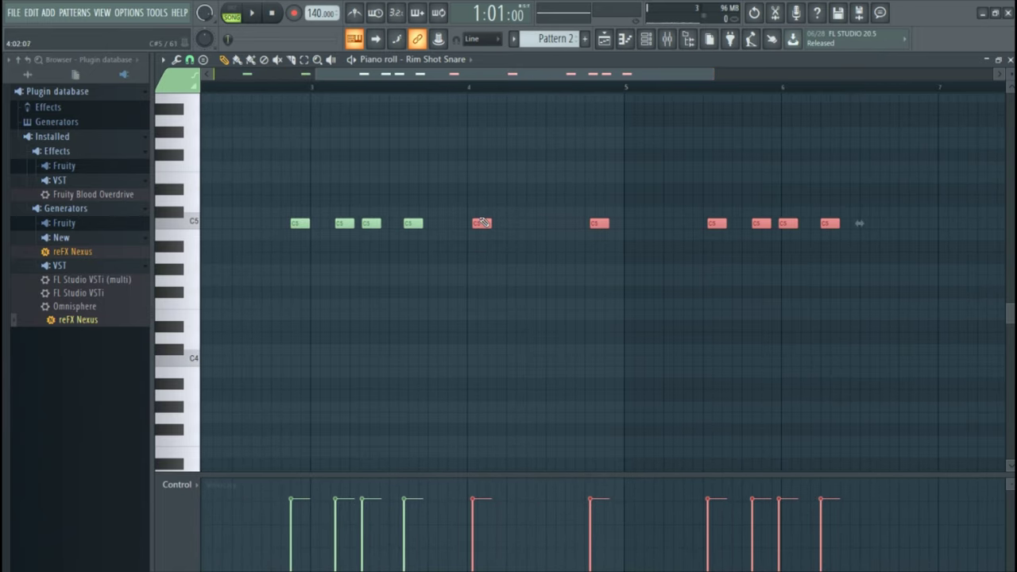
{"action": "left_click_drag", "start_coordinate": [478, 221], "coordinate": [514, 223]}
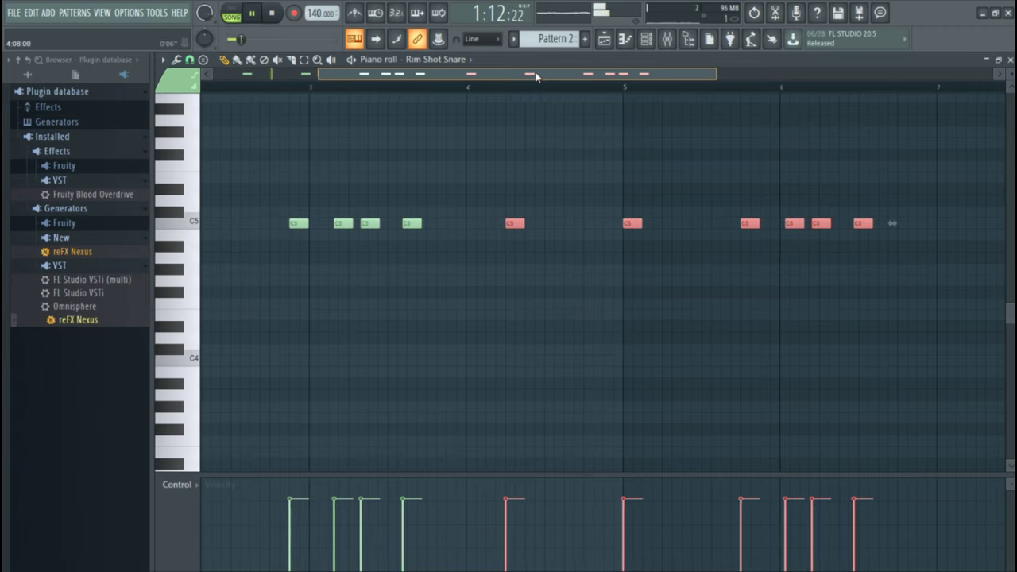
{"action": "left_click_drag", "start_coordinate": [533, 77], "coordinate": [528, 83]}
{"action": "key", "text": "space"}
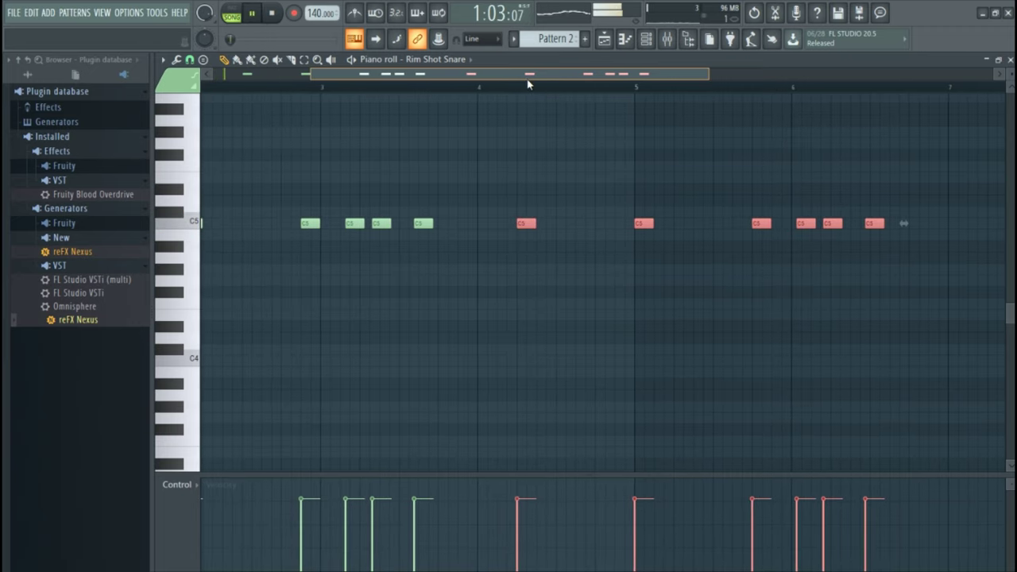
{"action": "left_click_drag", "start_coordinate": [529, 83], "coordinate": [494, 105]}
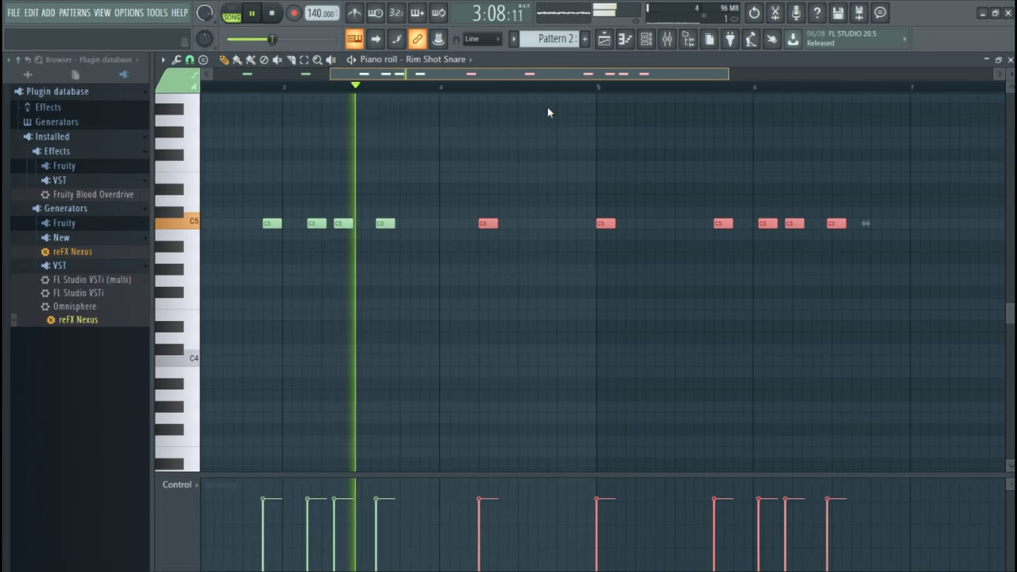
{"action": "key", "text": "space"}
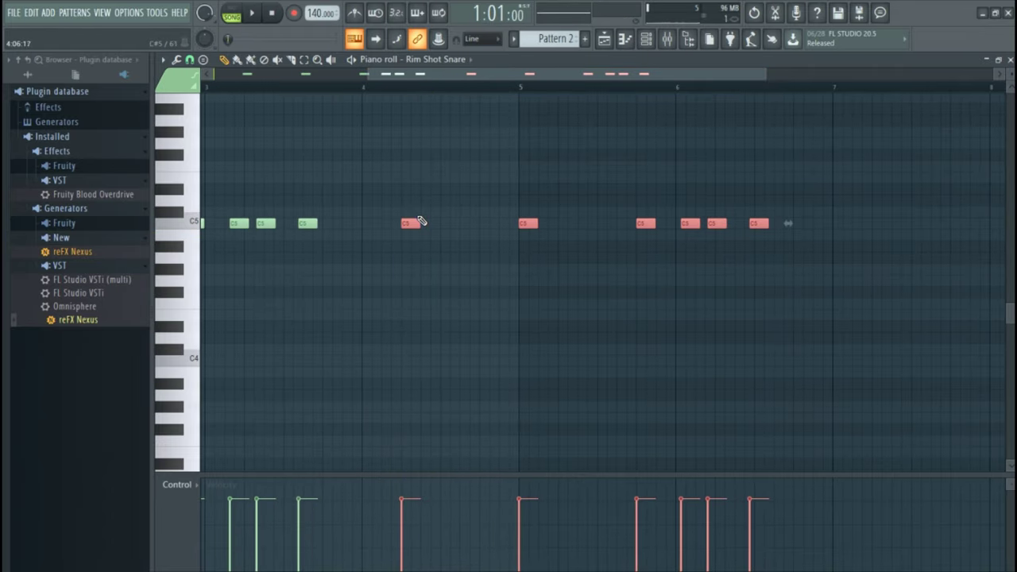
Step: Nudge the copied snare notes another two steps later to match the first phrase's offset, and play the pattern through
{"action": "left_click_drag", "start_coordinate": [409, 220], "coordinate": [429, 220]}
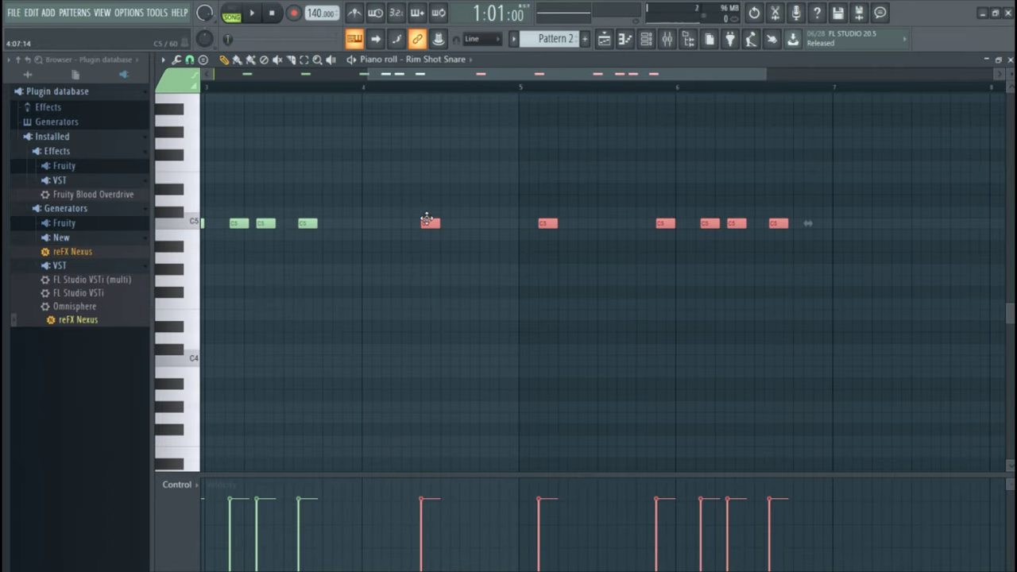
{"action": "key", "text": "space"}
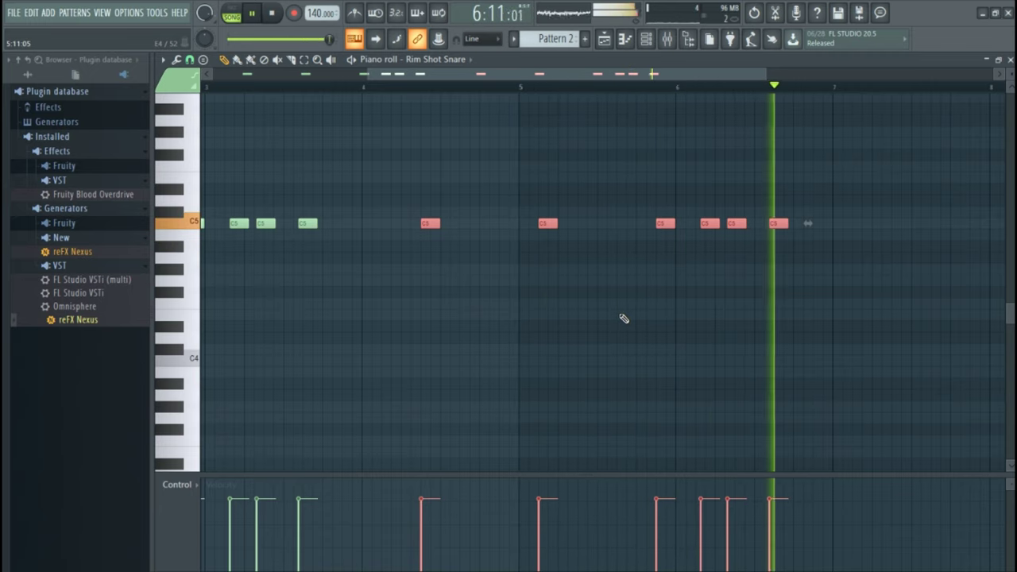
{"action": "key", "text": "space"}
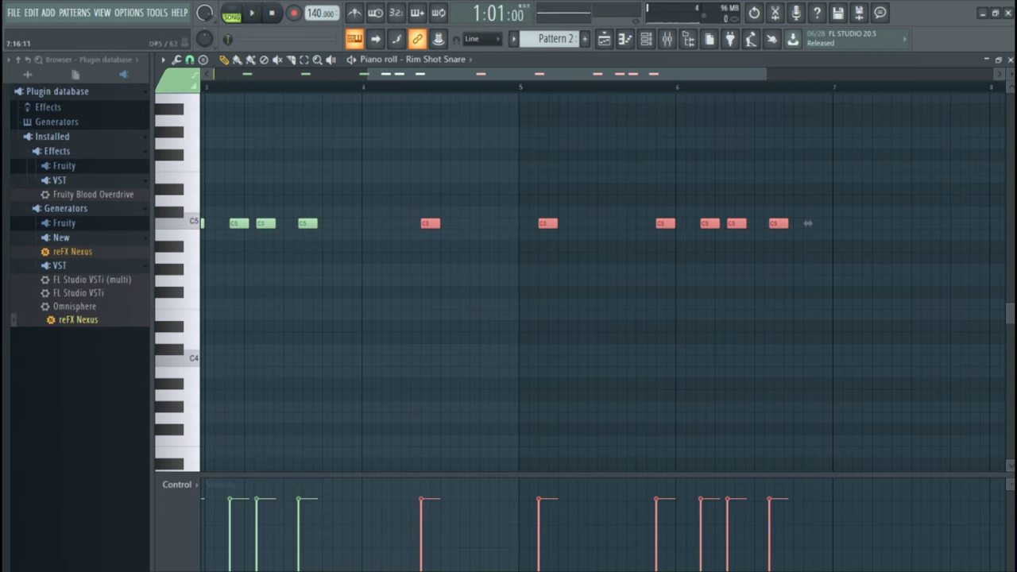
Step: Review the whole arrangement in the playlist and play the Mob Time loop with the snare pattern
{"action": "left_click", "coordinate": [604, 40]}
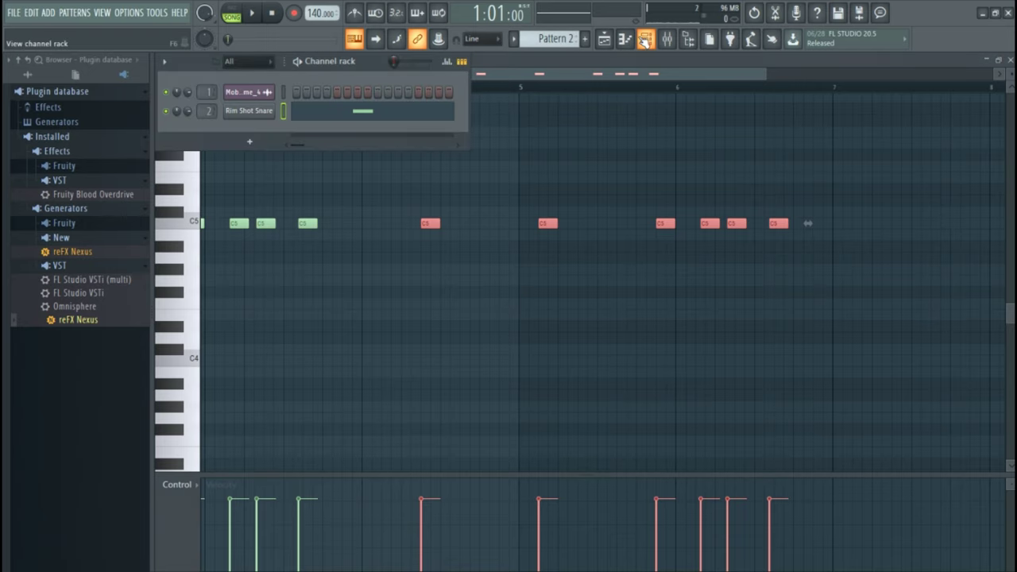
{"action": "left_click", "coordinate": [605, 41]}
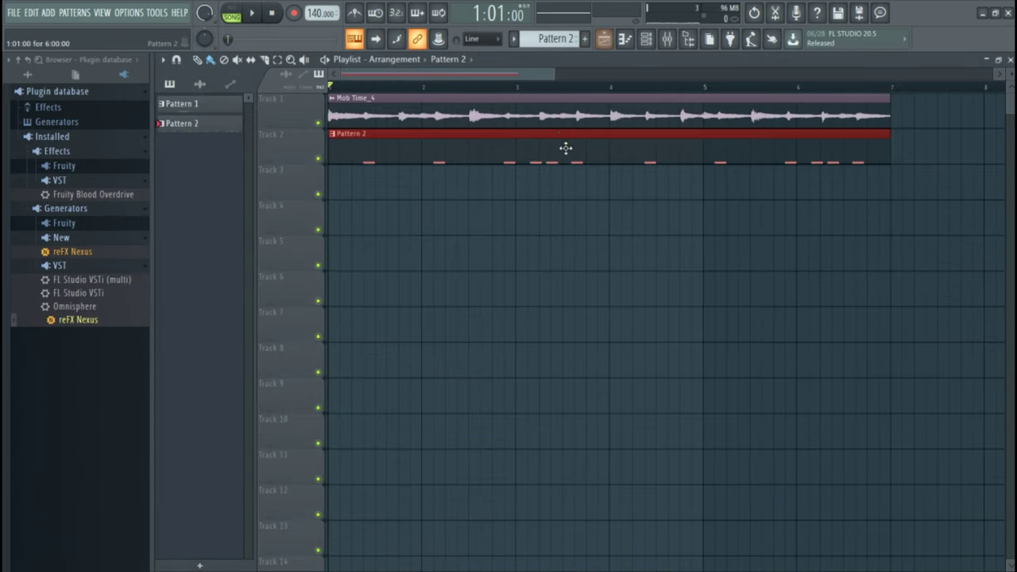
{"action": "scroll", "coordinate": [576, 90], "scroll_direction": "down", "scroll_amount": 5}
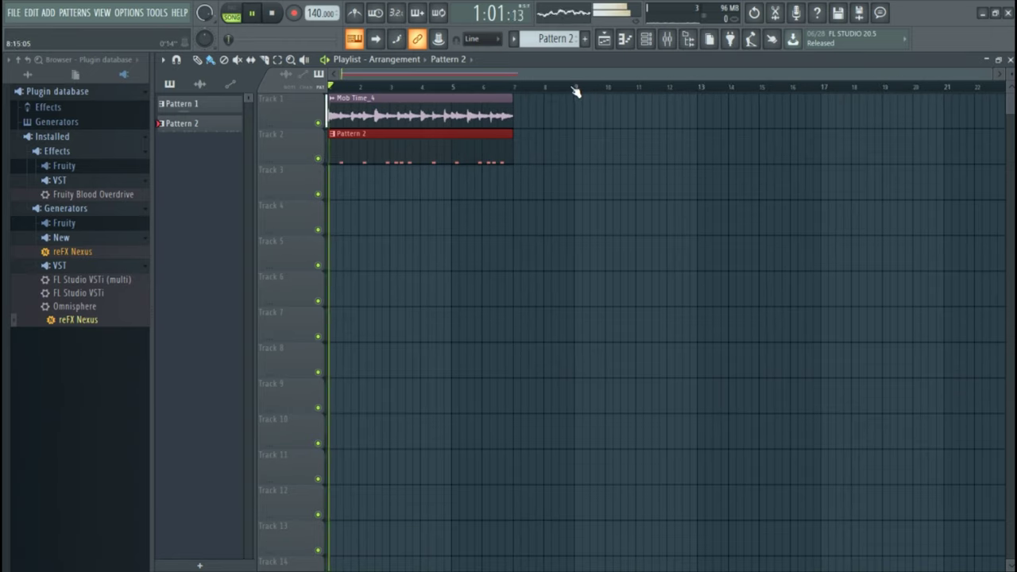
{"action": "left_click", "coordinate": [611, 43]}
{"action": "left_click", "coordinate": [612, 44]}
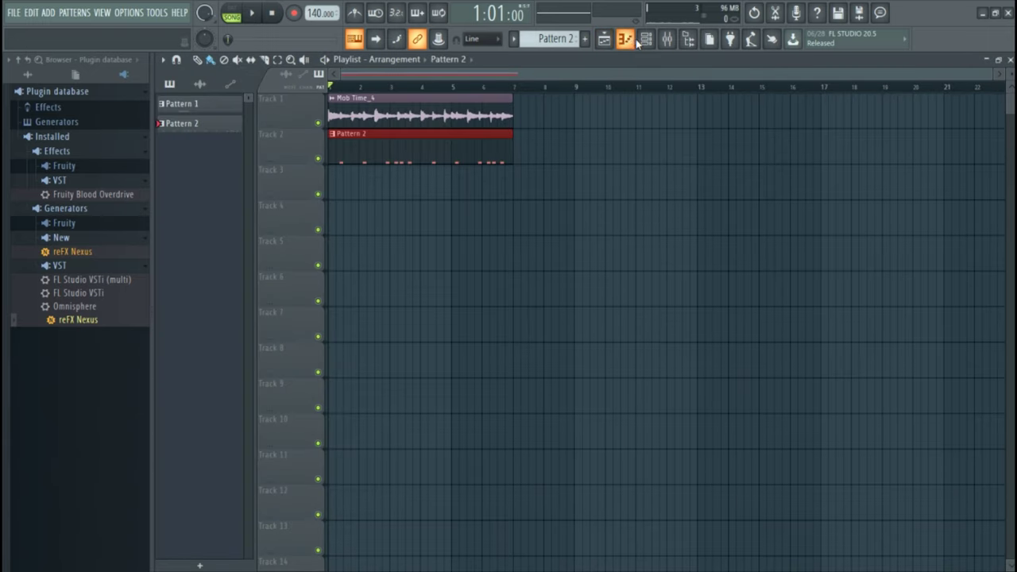
Step: Add an empty Sampler channel and route it to mixer track 3
{"action": "left_click", "coordinate": [640, 42]}
{"action": "left_click", "coordinate": [249, 142]}
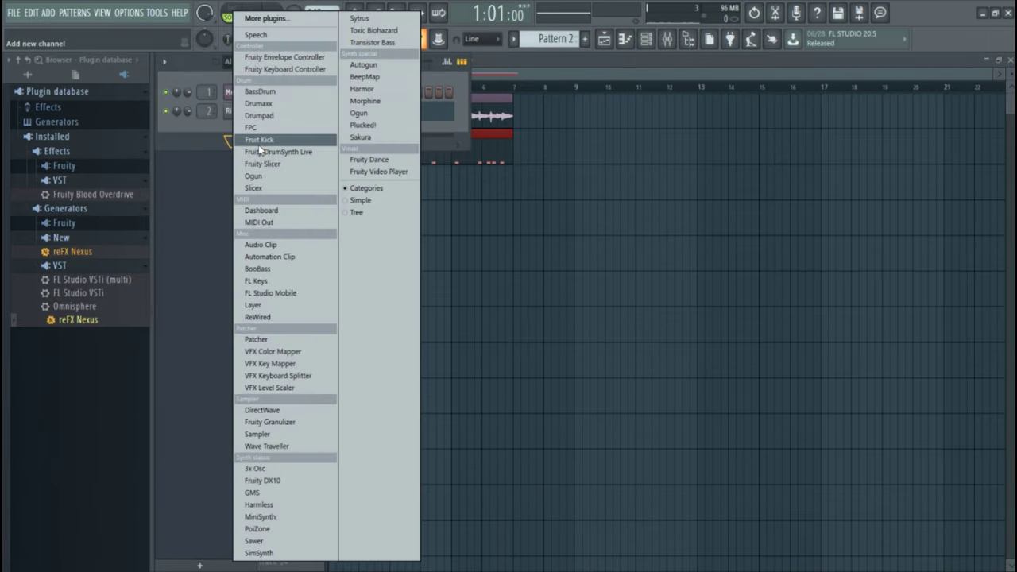
{"action": "left_click", "coordinate": [270, 434]}
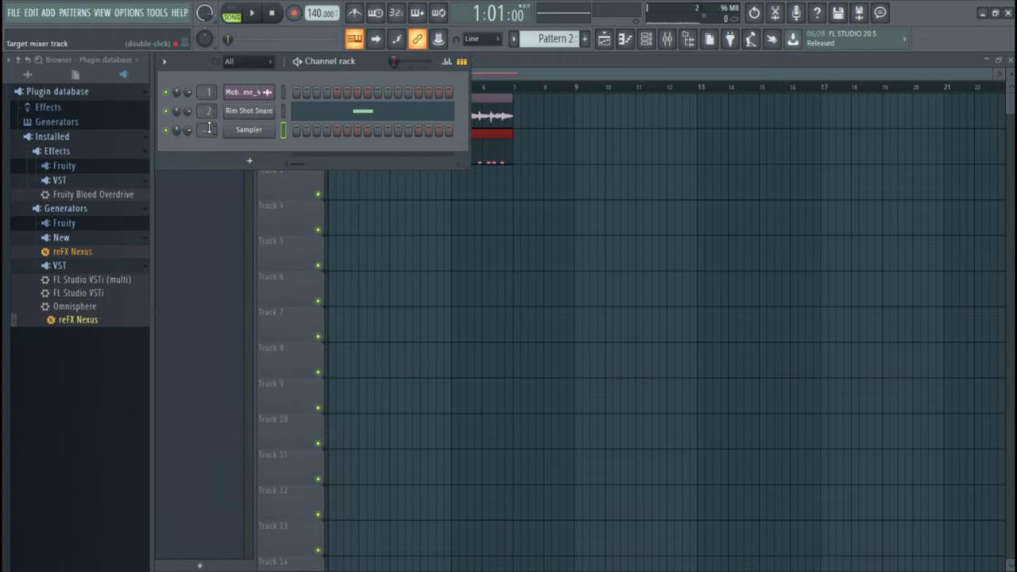
{"action": "scroll", "coordinate": [211, 130], "scroll_direction": "up", "scroll_amount": 1}
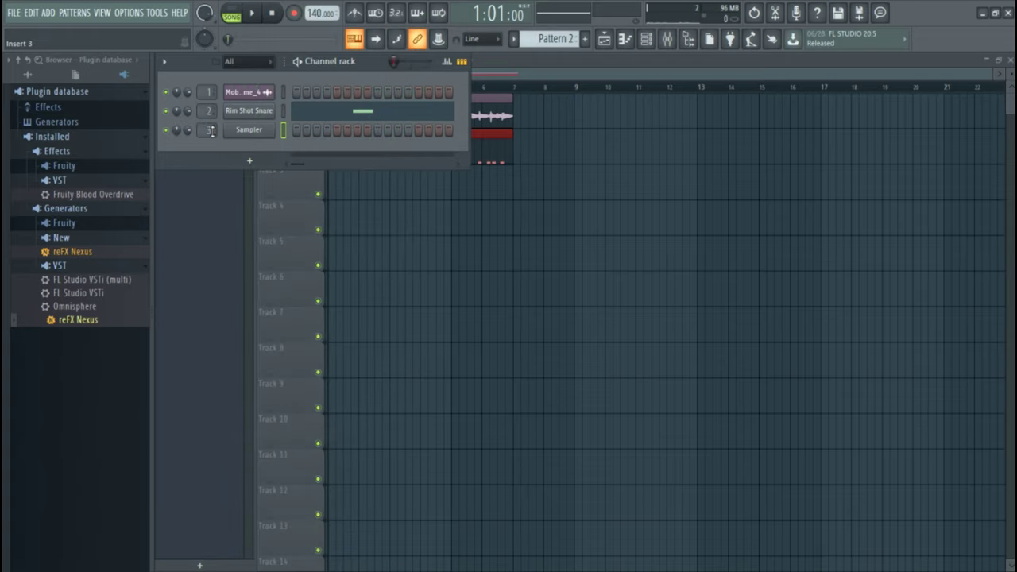
Step: Load Thicc Hat.wav from the Closed Hats folder of mai Drum Kit 2 into the new Sampler channel
{"action": "right_click", "coordinate": [271, 131]}
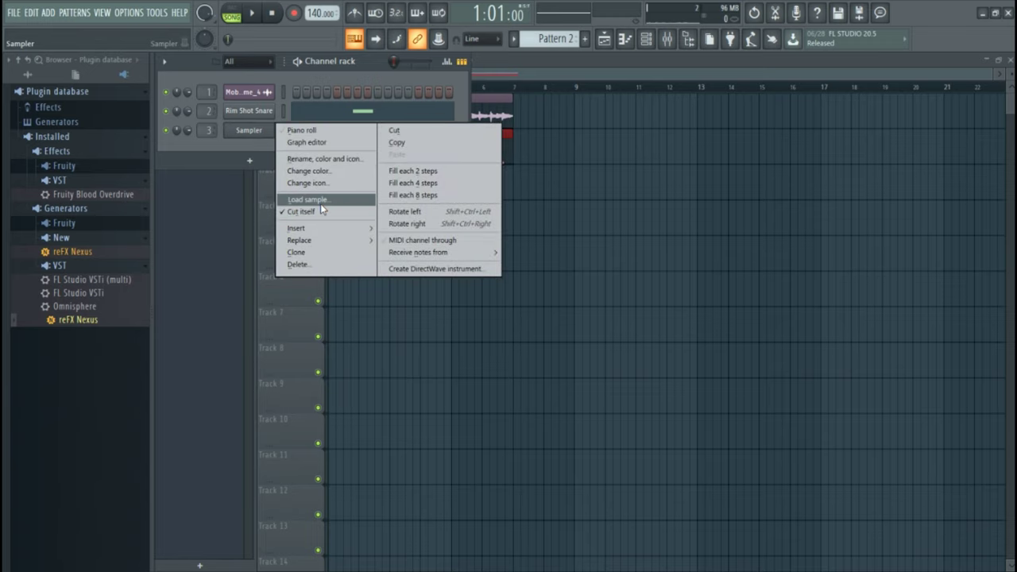
{"action": "left_click", "coordinate": [318, 199]}
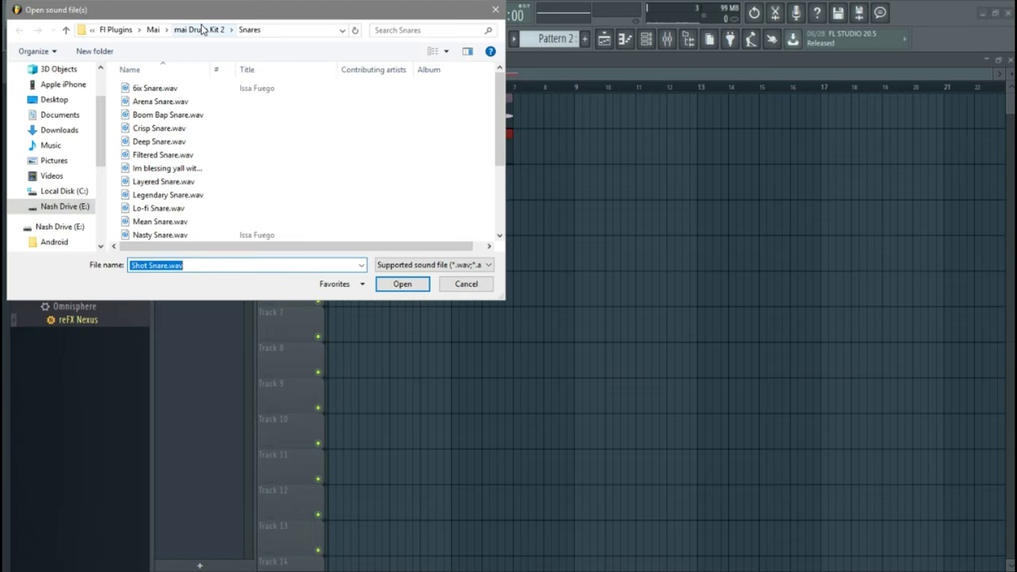
{"action": "left_click", "coordinate": [206, 30]}
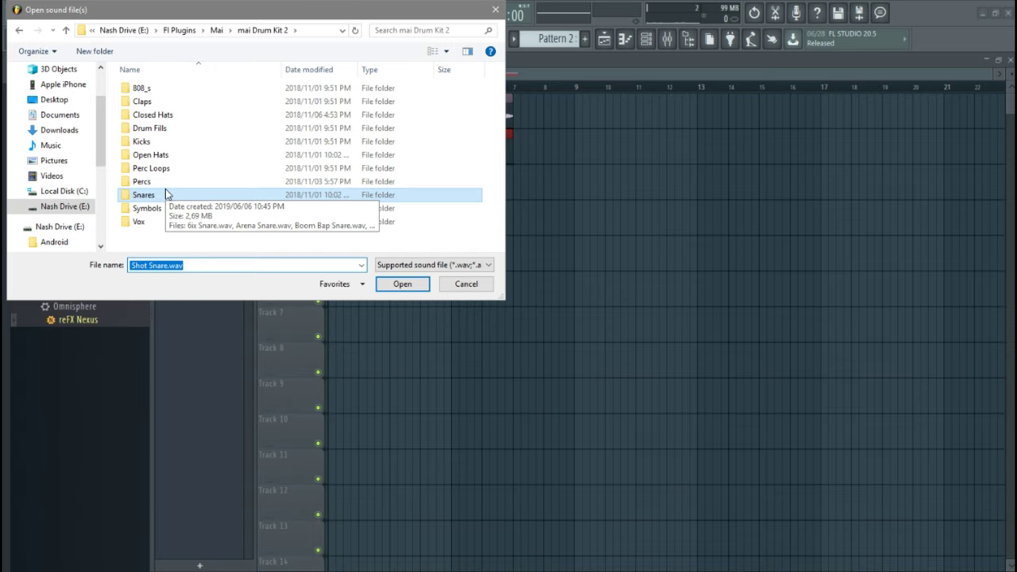
{"action": "double_click", "coordinate": [152, 114]}
{"action": "left_click", "coordinate": [186, 241]}
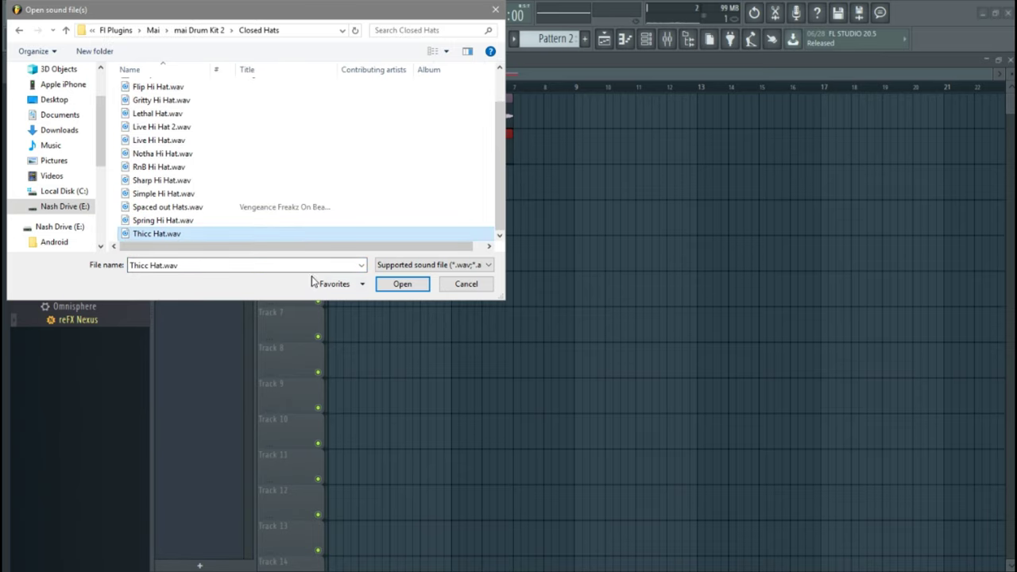
{"action": "left_click", "coordinate": [401, 284]}
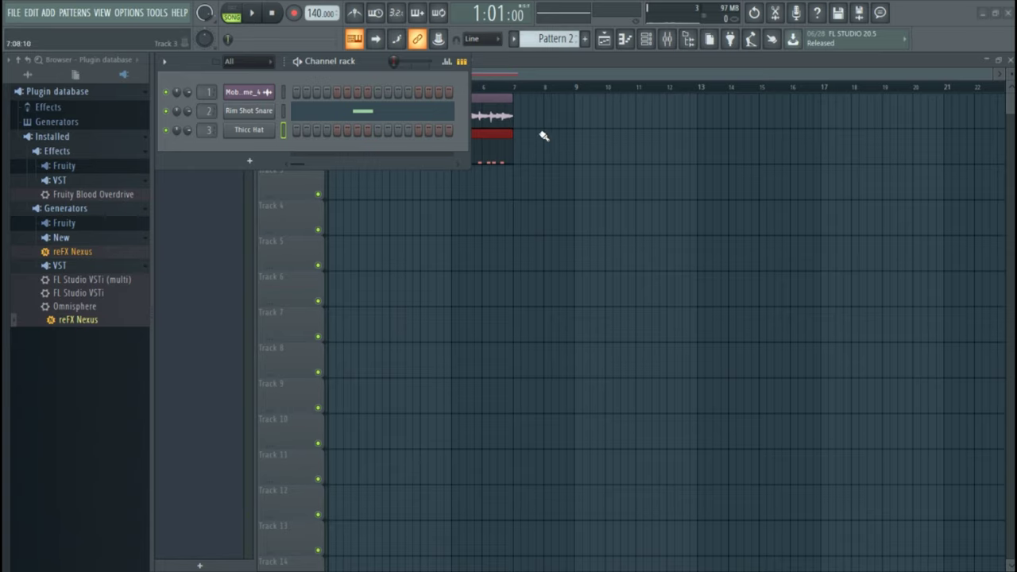
{"action": "right_click", "coordinate": [247, 132]}
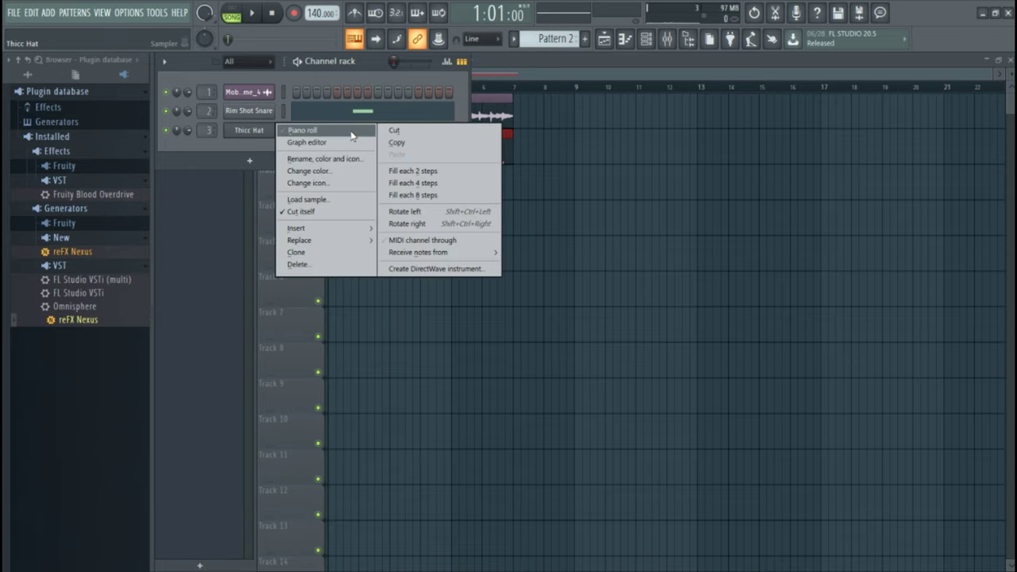
{"action": "left_click", "coordinate": [302, 132]}
{"action": "left_click_drag", "start_coordinate": [493, 75], "coordinate": [329, 76]}
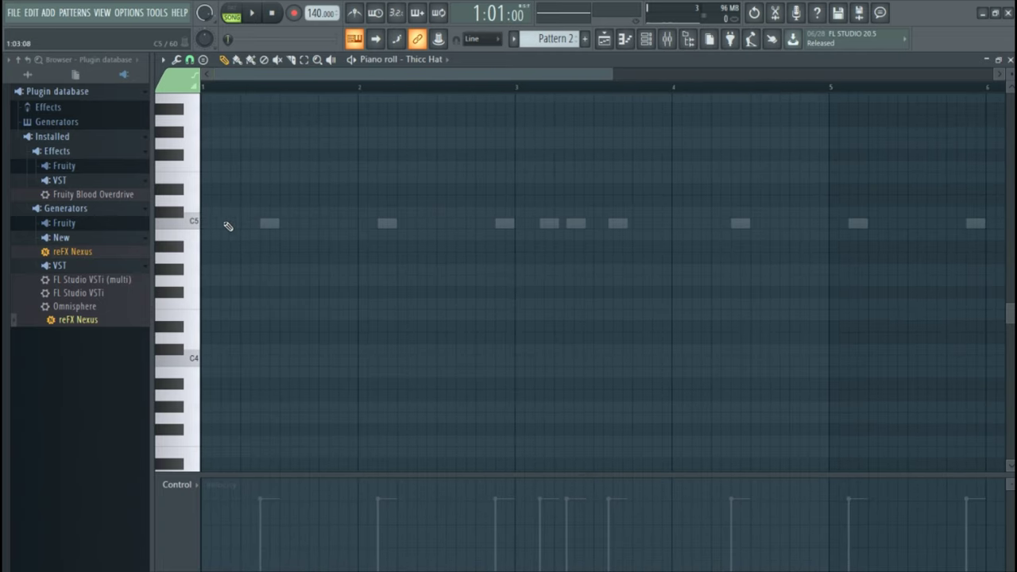
{"action": "left_click", "coordinate": [209, 226]}
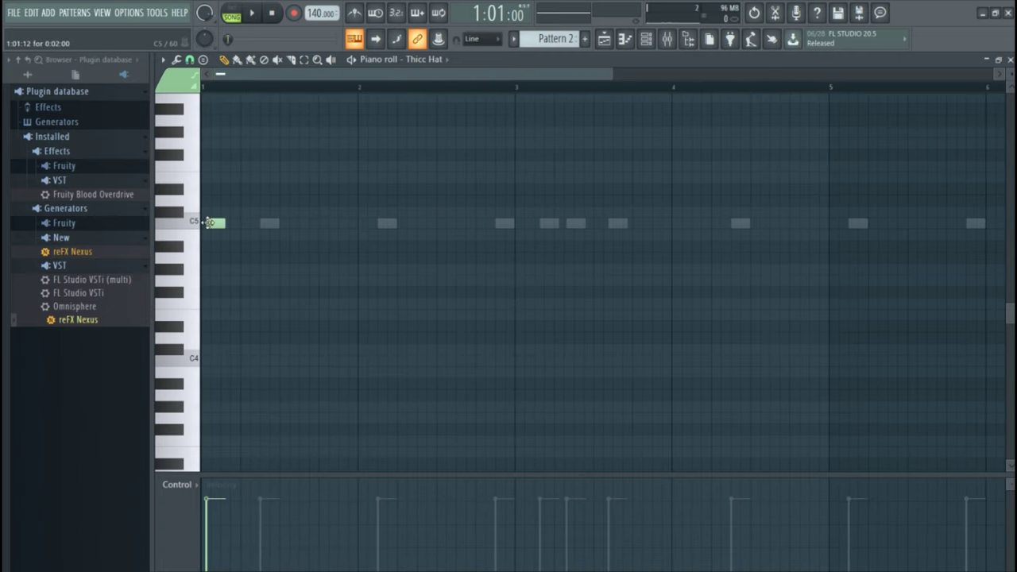
{"action": "right_click", "coordinate": [209, 223]}
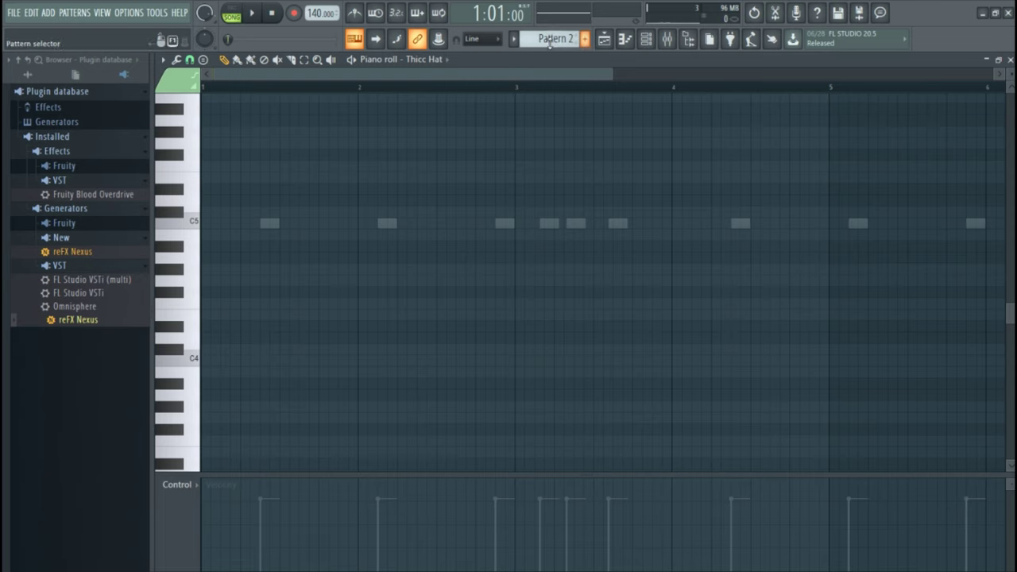
Step: Create Pattern 3 and place it in the playlist on Track 3 at bar 1
{"action": "left_click", "coordinate": [585, 38]}
{"action": "left_click", "coordinate": [604, 40]}
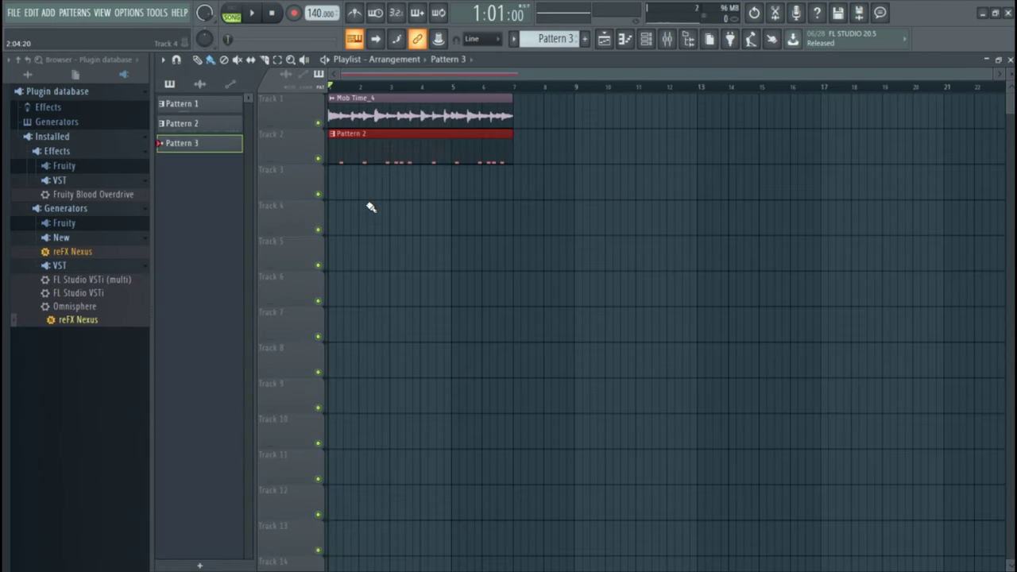
{"action": "left_click", "coordinate": [343, 188]}
{"action": "left_click_drag", "start_coordinate": [355, 186], "coordinate": [323, 190]}
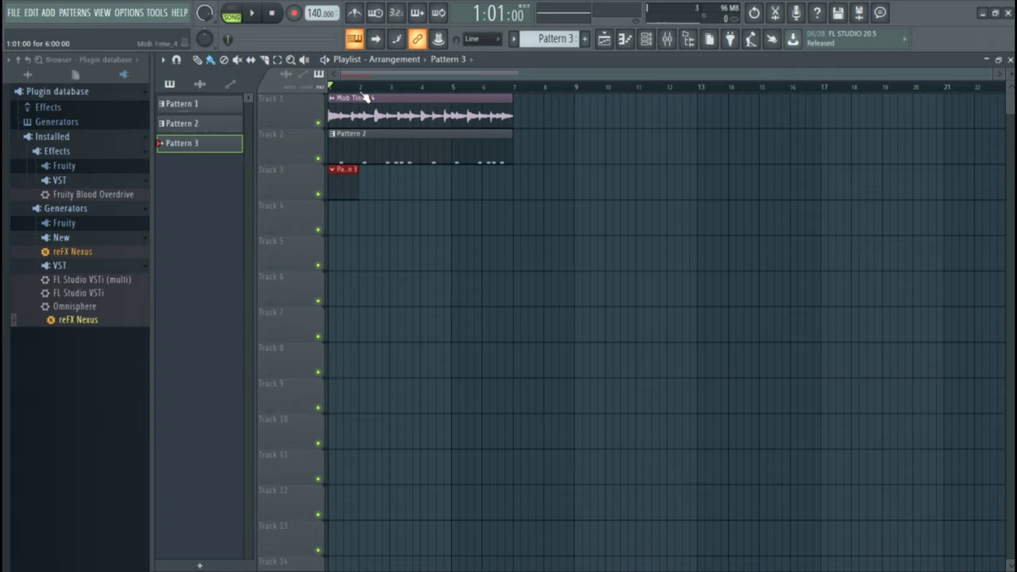
Step: Draw a C5 note at the start of bar 1 for the Thicc Hat in Pattern 3's piano roll
{"action": "double_click", "coordinate": [334, 184]}
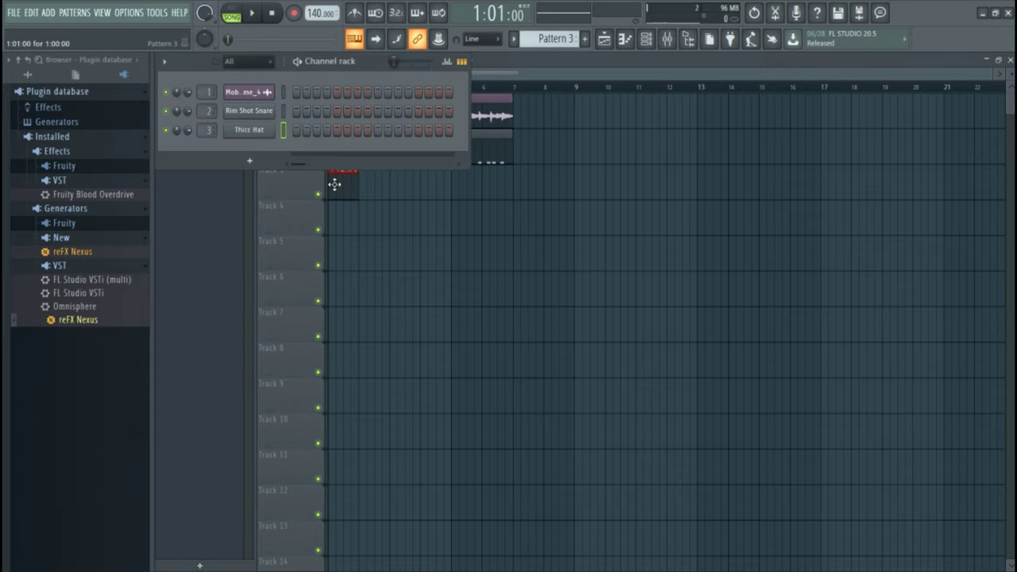
{"action": "right_click", "coordinate": [286, 129]}
{"action": "key", "text": "Escape"}
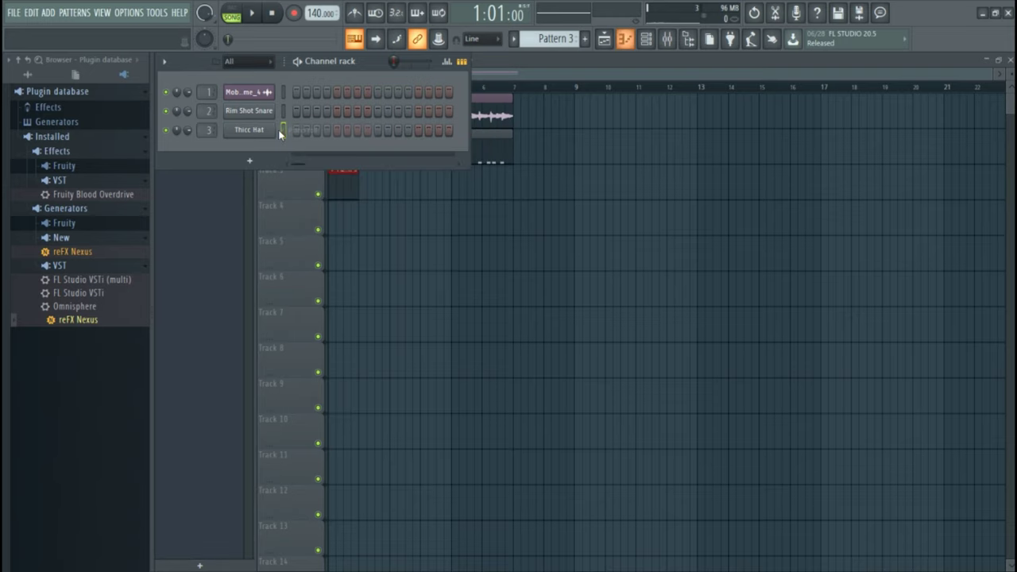
{"action": "right_click", "coordinate": [279, 130]}
{"action": "left_click", "coordinate": [313, 130]}
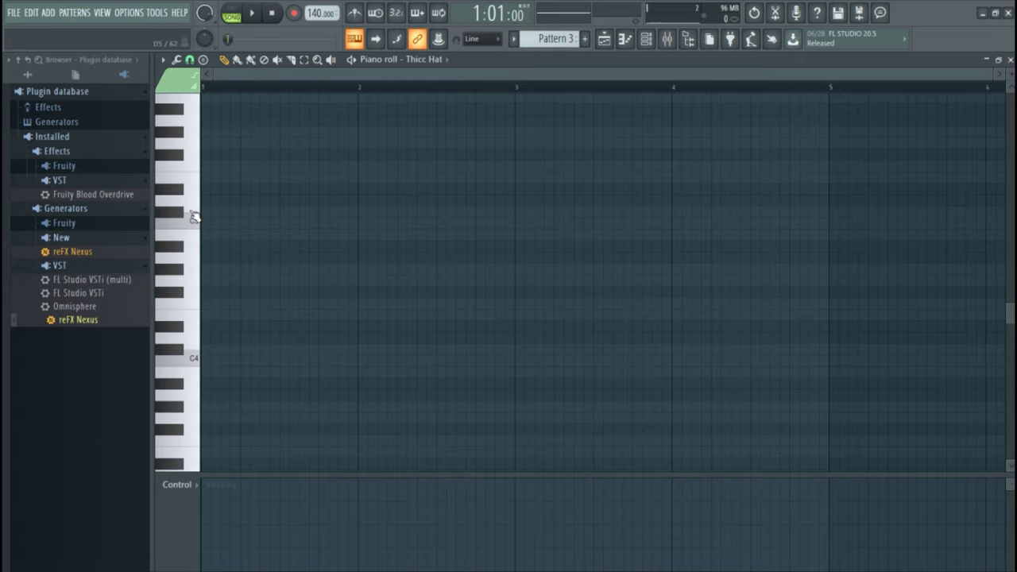
{"action": "left_click", "coordinate": [217, 226]}
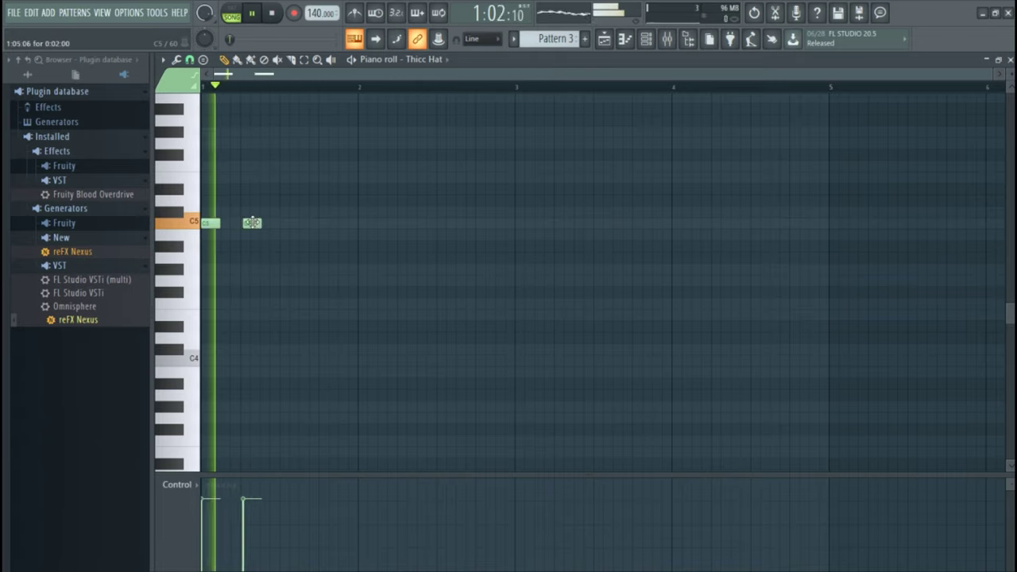
Step: Lay out further C5 Thicc Hat notes three steps apart from bar 1 into bar 2 while auditioning the spacing
{"action": "left_click", "coordinate": [190, 60]}
{"action": "left_click", "coordinate": [203, 84]}
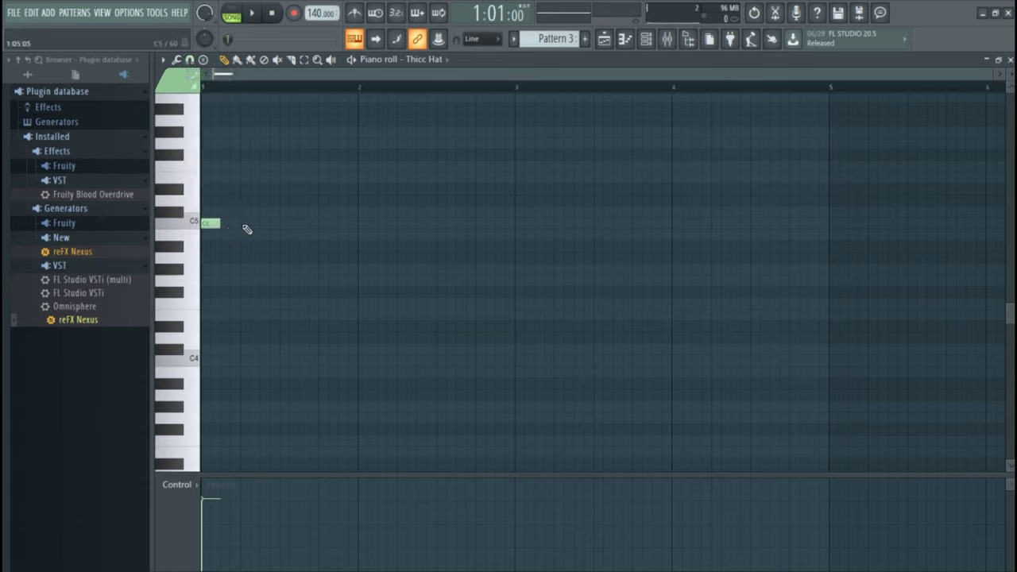
{"action": "left_click", "coordinate": [240, 223]}
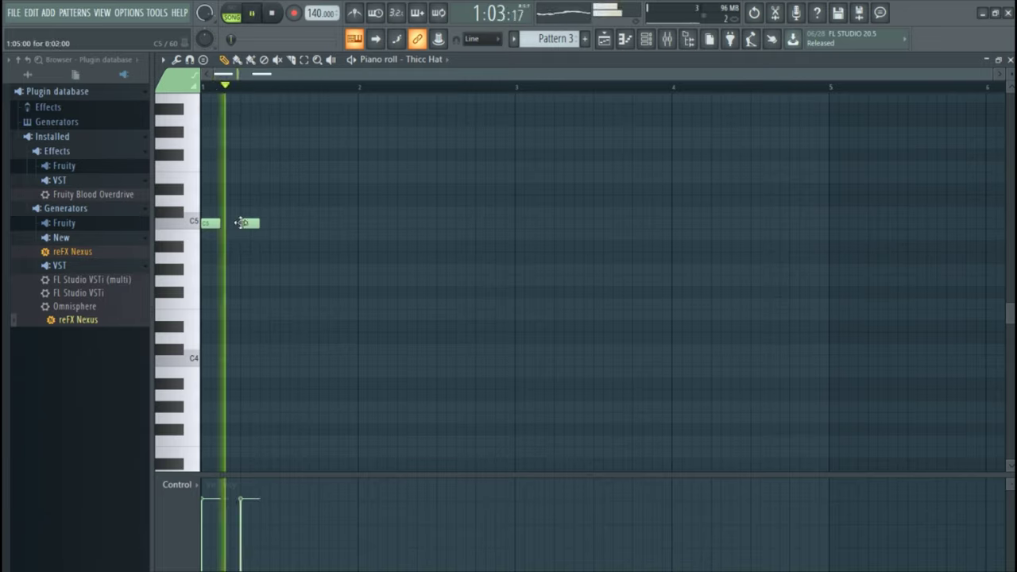
{"action": "left_click", "coordinate": [270, 223]}
{"action": "key", "text": "space"}
{"action": "left_click_drag", "start_coordinate": [277, 222], "coordinate": [470, 223]}
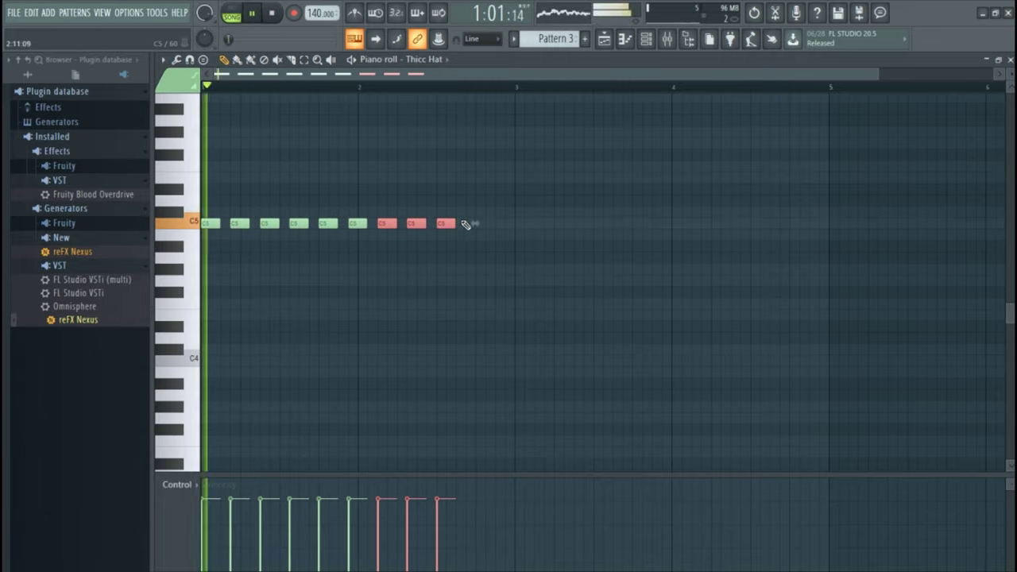
Step: Extend the Thicc Hat pattern through bar 6 with recurring short four-note rolls and play it with the beat
{"action": "right_click", "coordinate": [415, 223]}
{"action": "left_click_drag", "start_coordinate": [358, 222], "coordinate": [410, 225]}
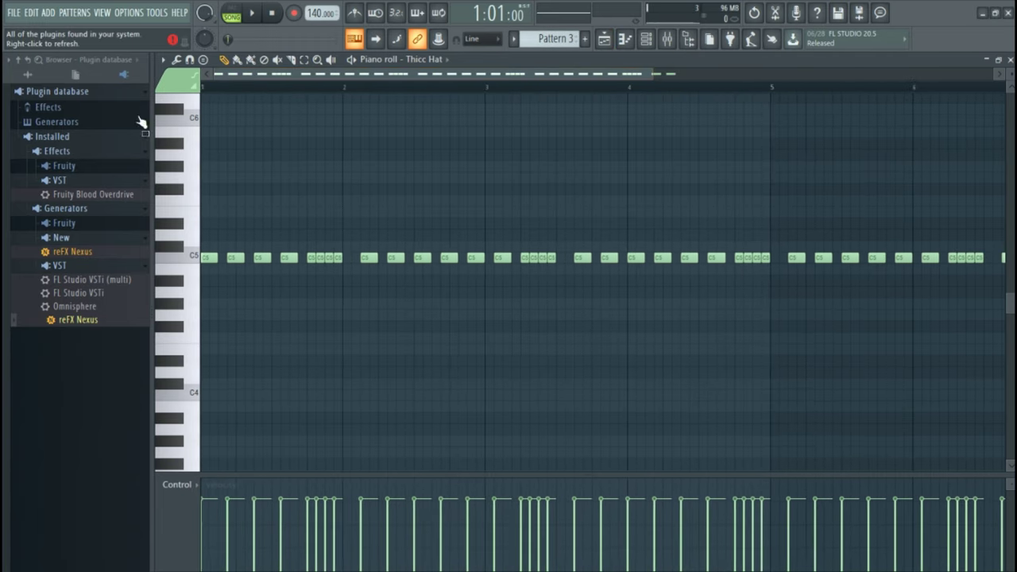
{"action": "key", "text": "space"}
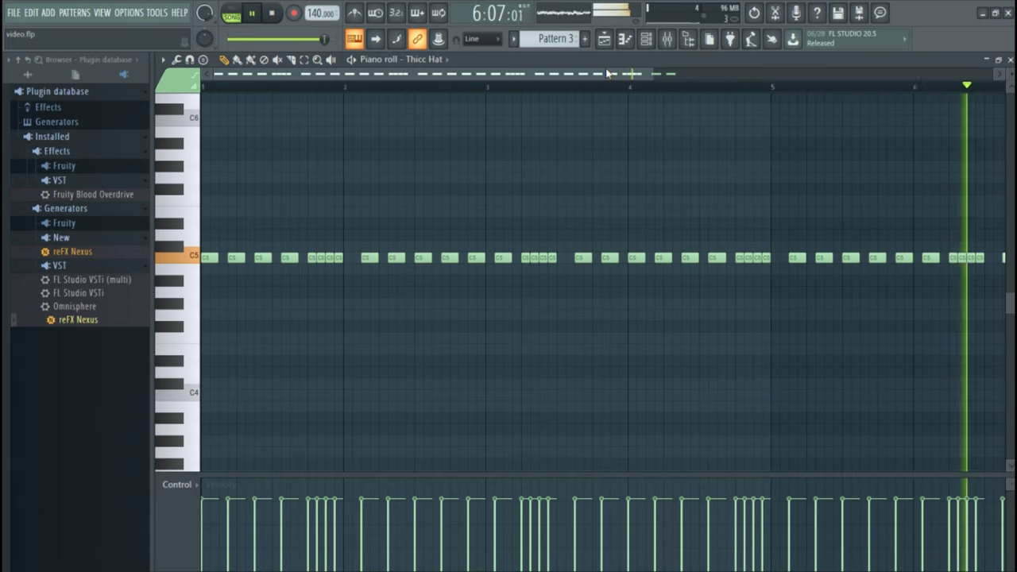
Step: Stop playback, create Pattern 4 and place it in the playlist on Track 4 at bar 1
{"action": "key", "text": "space"}
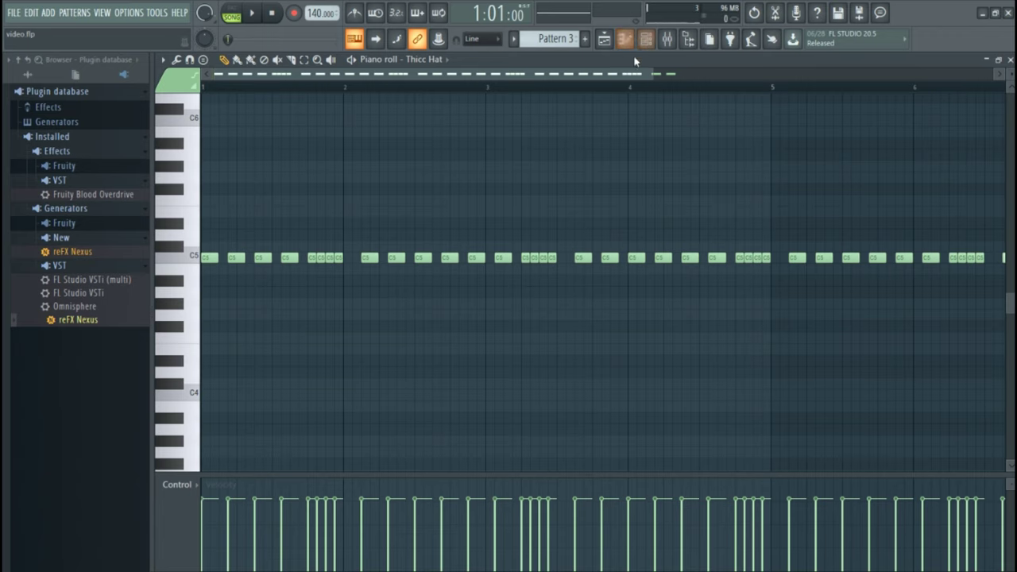
{"action": "left_click", "coordinate": [666, 38]}
{"action": "left_click", "coordinate": [667, 38]}
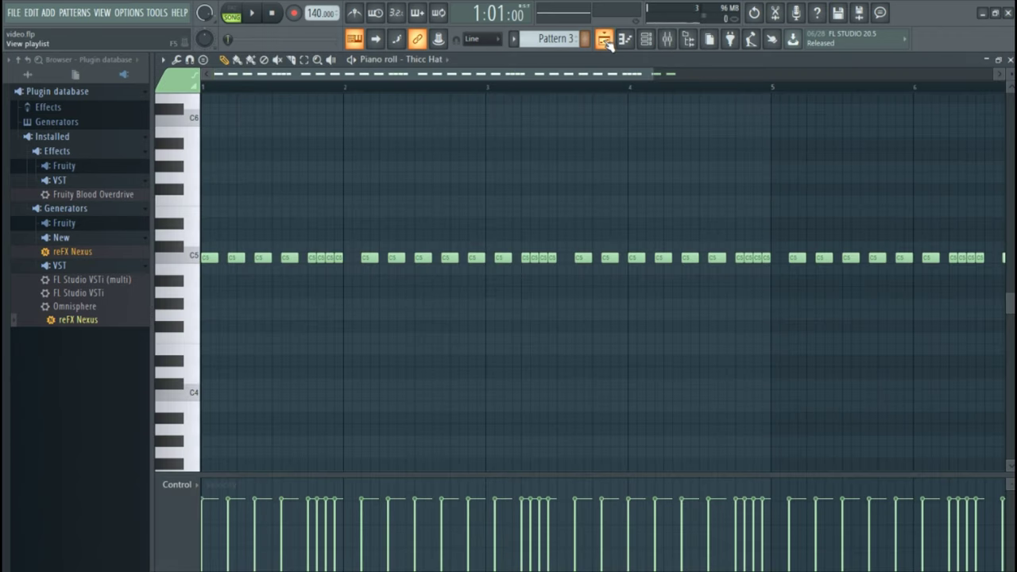
{"action": "left_click", "coordinate": [604, 39]}
{"action": "key", "text": "F4"}
{"action": "left_click", "coordinate": [347, 221]}
Step: Add a Sampler channel to the channel rack and route it to mixer track 5
{"action": "key", "text": "F6"}
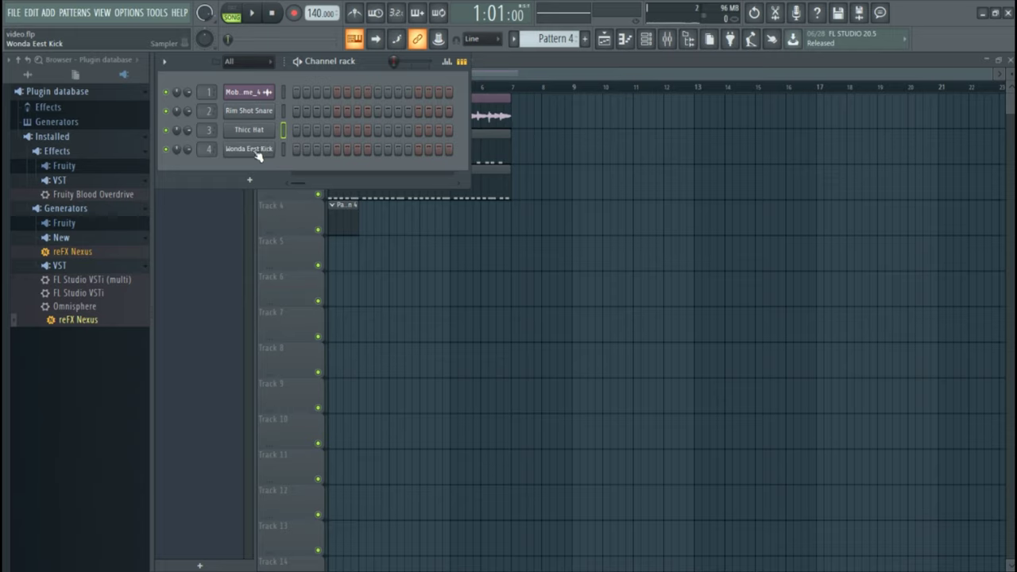
{"action": "left_click", "coordinate": [250, 180]}
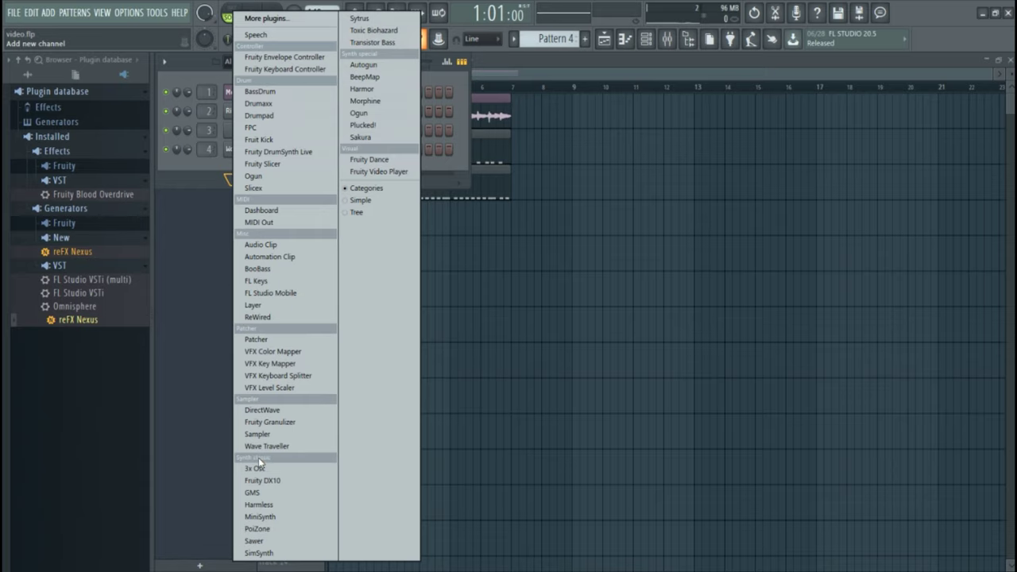
{"action": "left_click", "coordinate": [257, 434]}
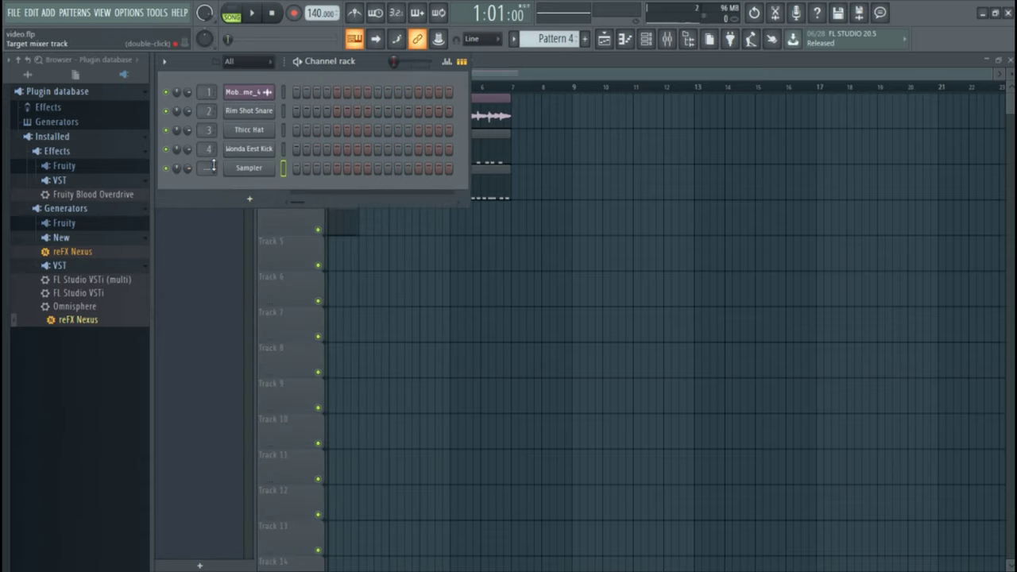
{"action": "scroll", "coordinate": [210, 168], "scroll_direction": "up", "scroll_amount": 3}
Step: Load Metro Southside 808 from the Mai Drum Kit's 808 folder into the Sampler channel, auditioning Ronny J 808.wav along the way
{"action": "right_click", "coordinate": [263, 169]}
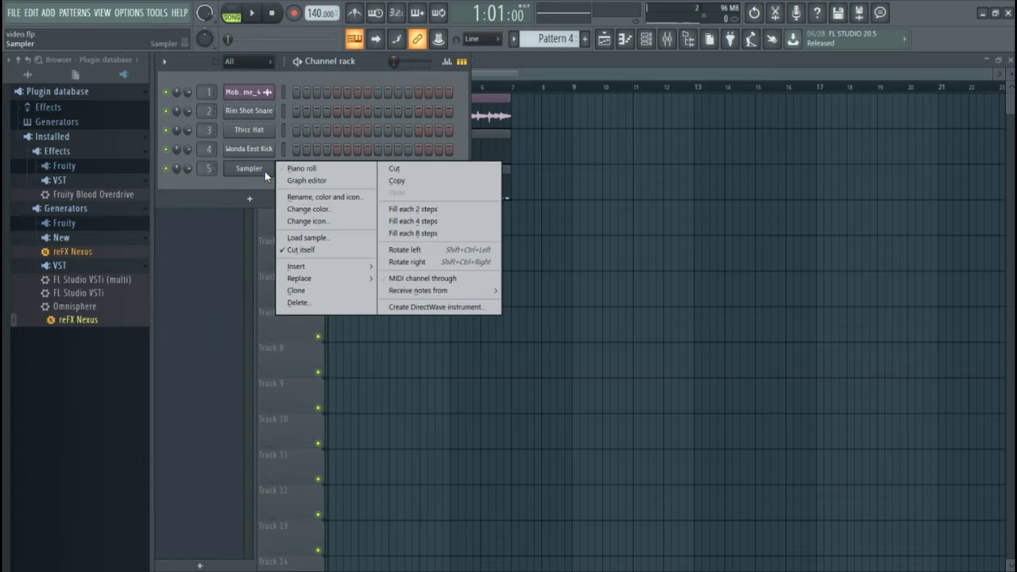
{"action": "left_click", "coordinate": [308, 238]}
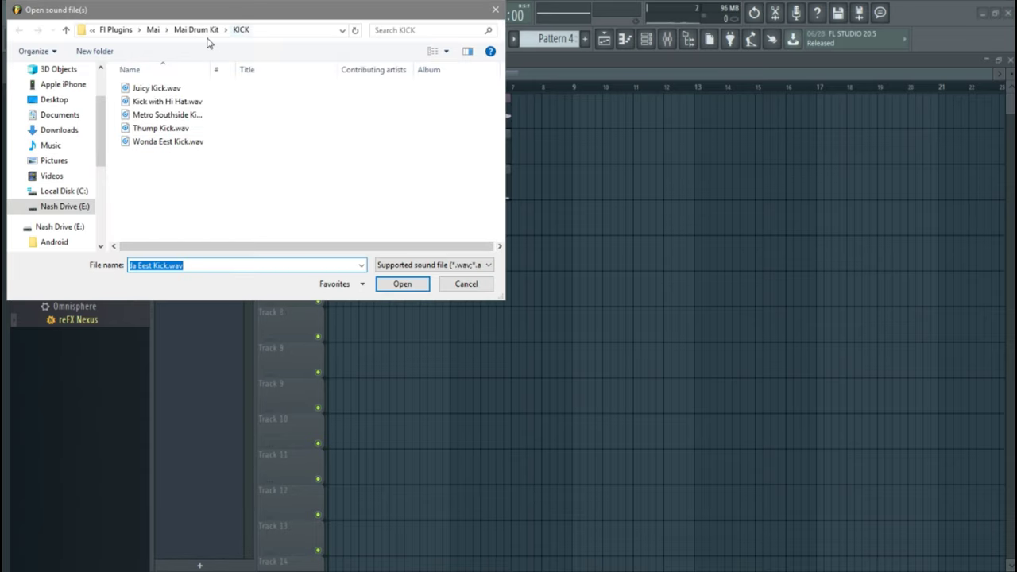
{"action": "left_click", "coordinate": [199, 30]}
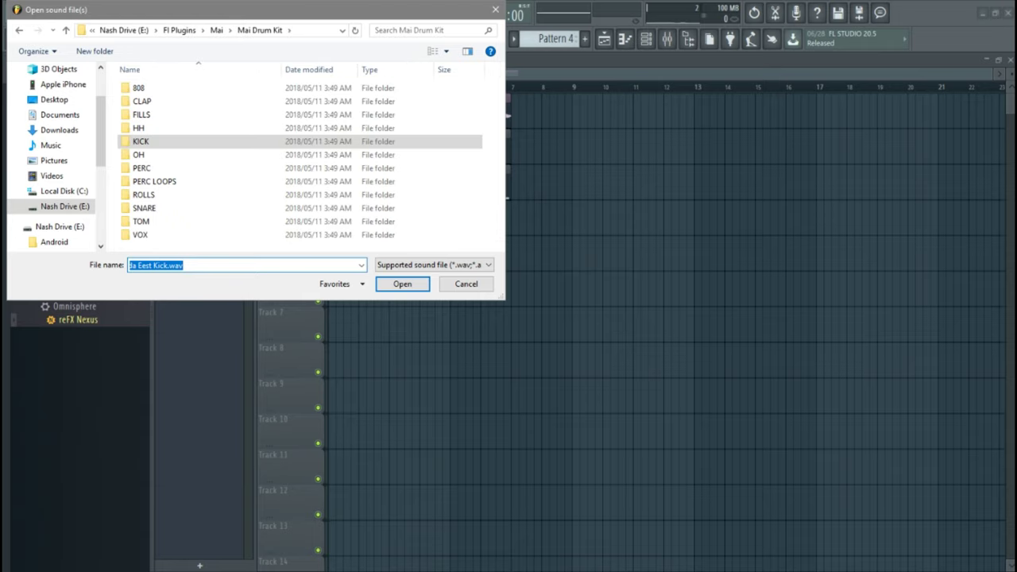
{"action": "double_click", "coordinate": [139, 87]}
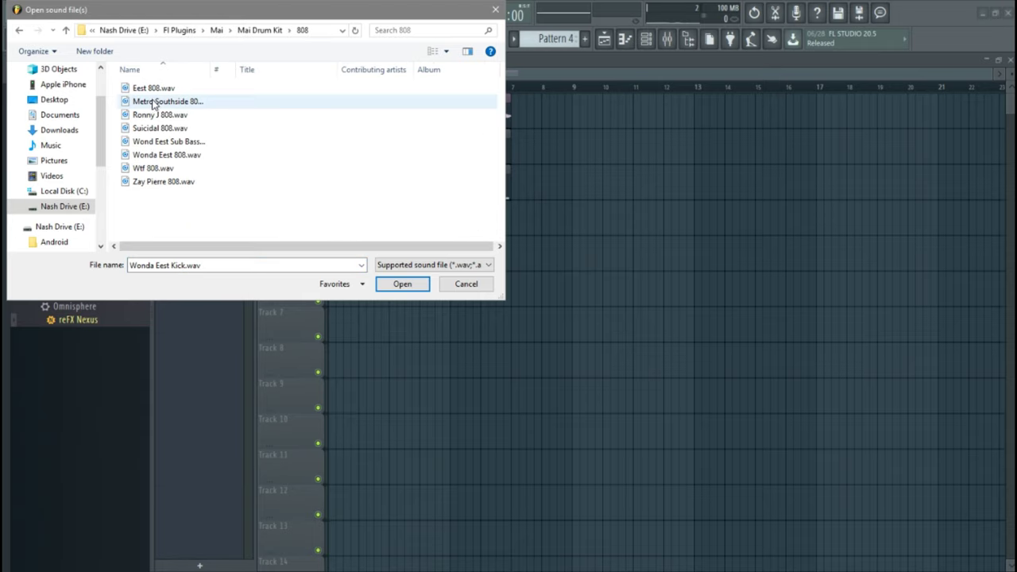
{"action": "left_click", "coordinate": [150, 103]}
{"action": "left_click", "coordinate": [156, 114]}
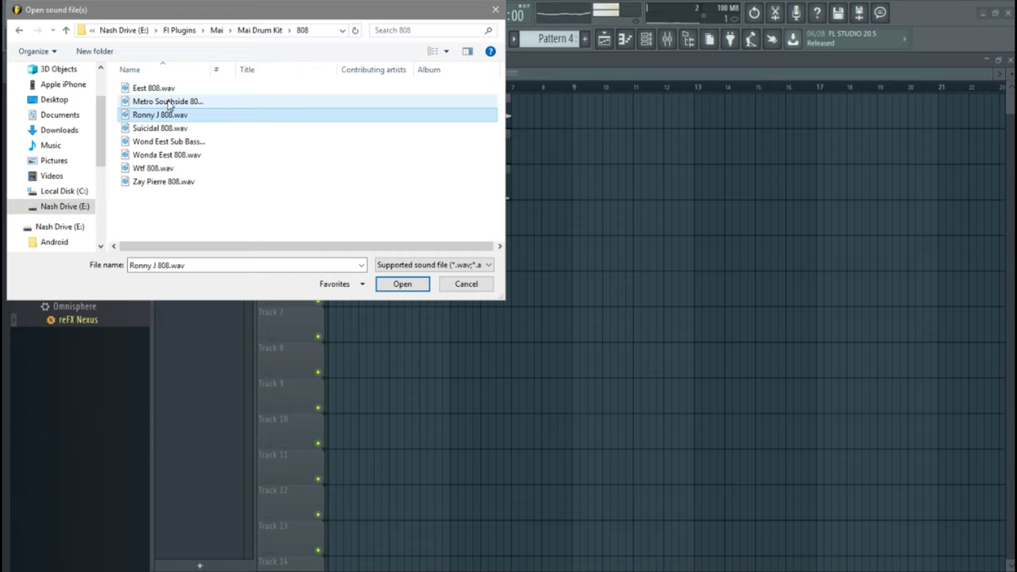
{"action": "left_click", "coordinate": [163, 102]}
{"action": "left_click", "coordinate": [410, 288]}
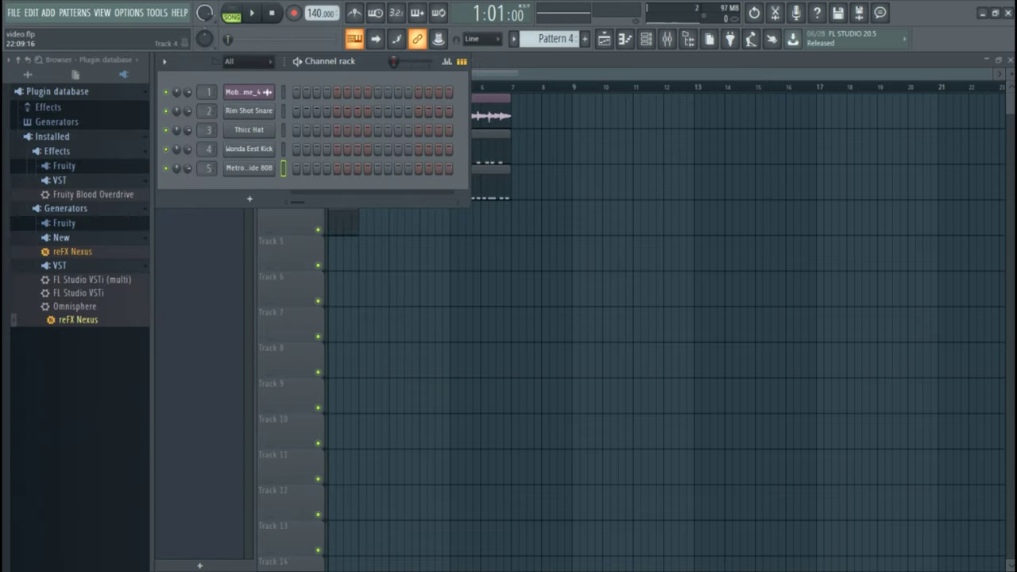
{"action": "right_click", "coordinate": [254, 168]}
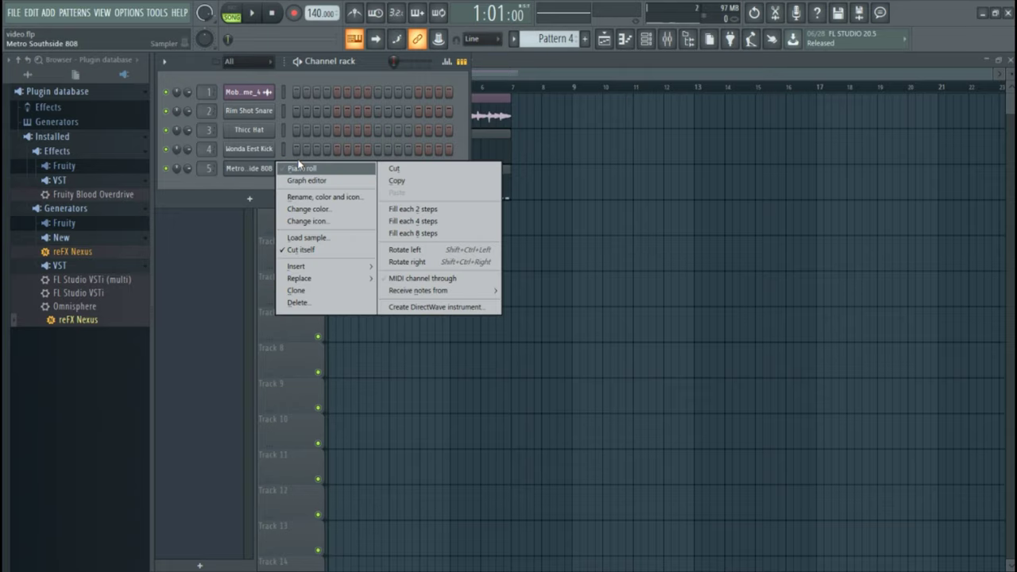
{"action": "left_click", "coordinate": [296, 168]}
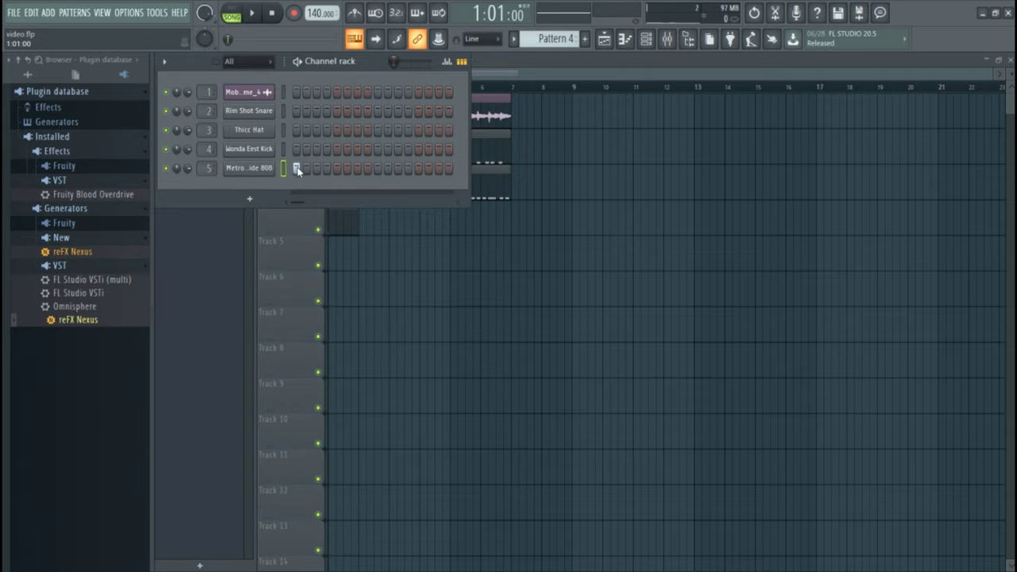
{"action": "left_click", "coordinate": [231, 12]}
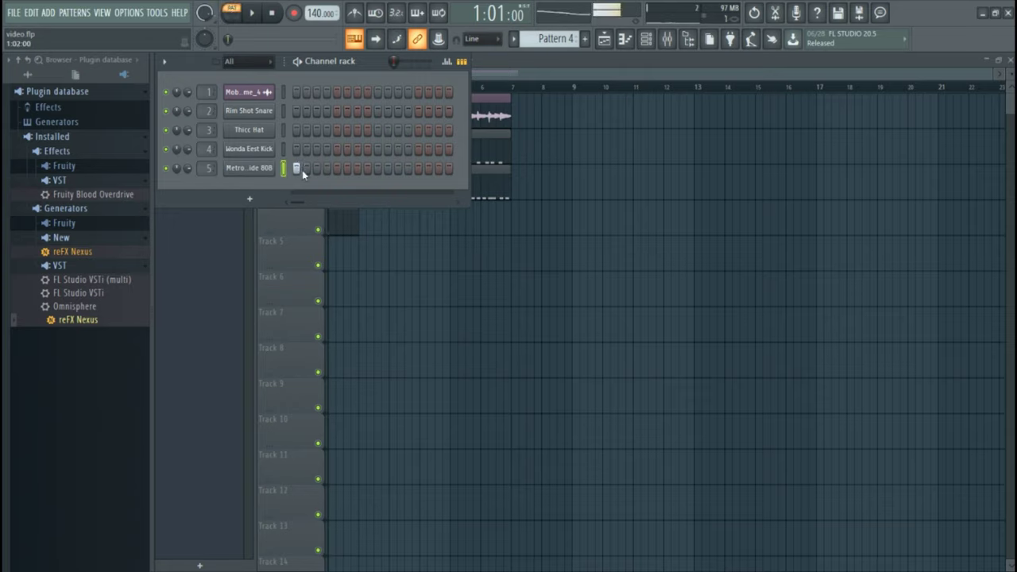
{"action": "key", "text": "space"}
{"action": "left_click", "coordinate": [408, 168]}
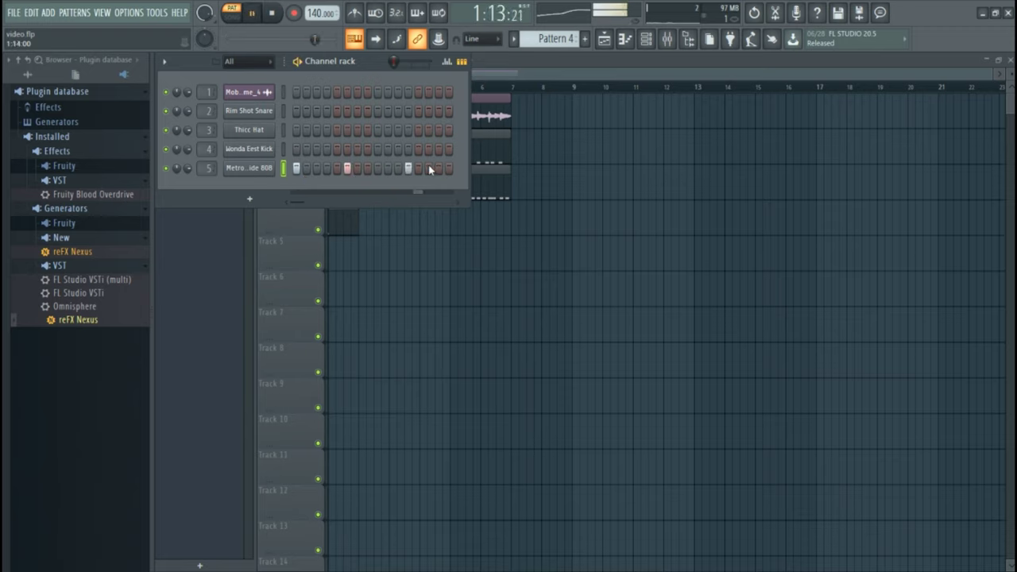
{"action": "left_click", "coordinate": [397, 167]}
{"action": "left_click", "coordinate": [378, 168]}
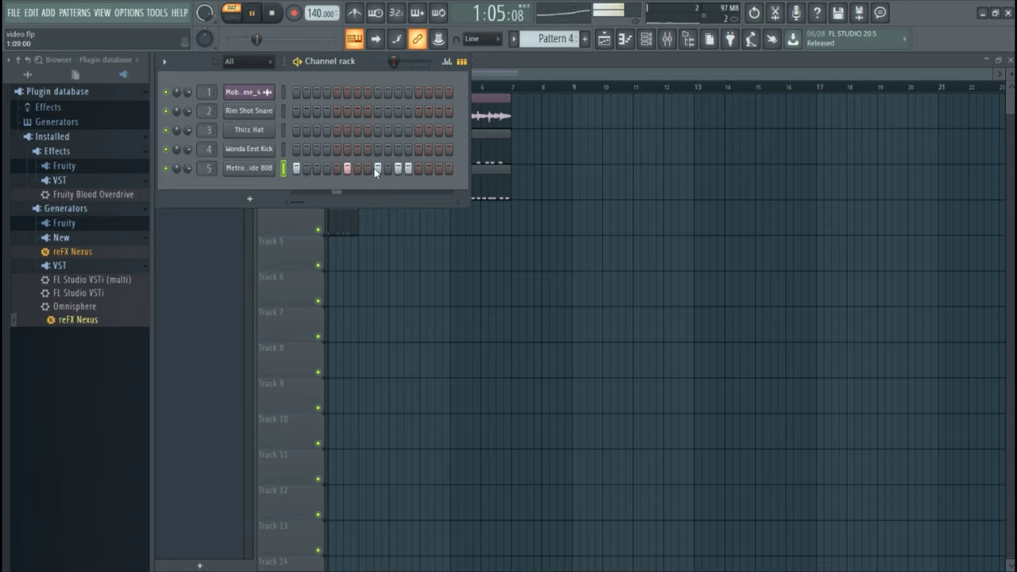
{"action": "left_click", "coordinate": [408, 168]}
{"action": "key", "text": "space"}
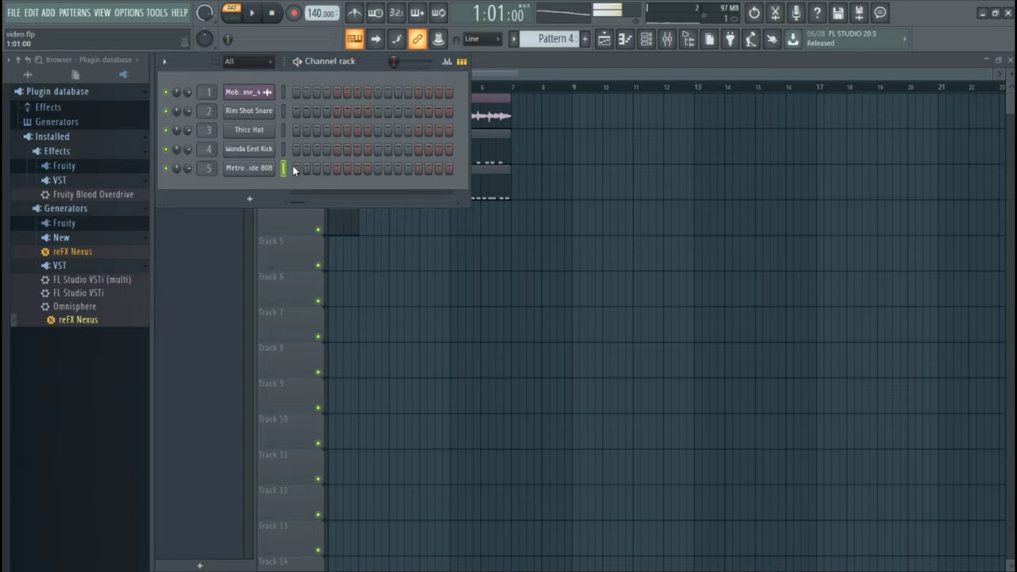
Step: Return to song mode and place a one-step C5 note at the start of bar 1 in the Metro Southside 808's piano roll
{"action": "right_click", "coordinate": [244, 169]}
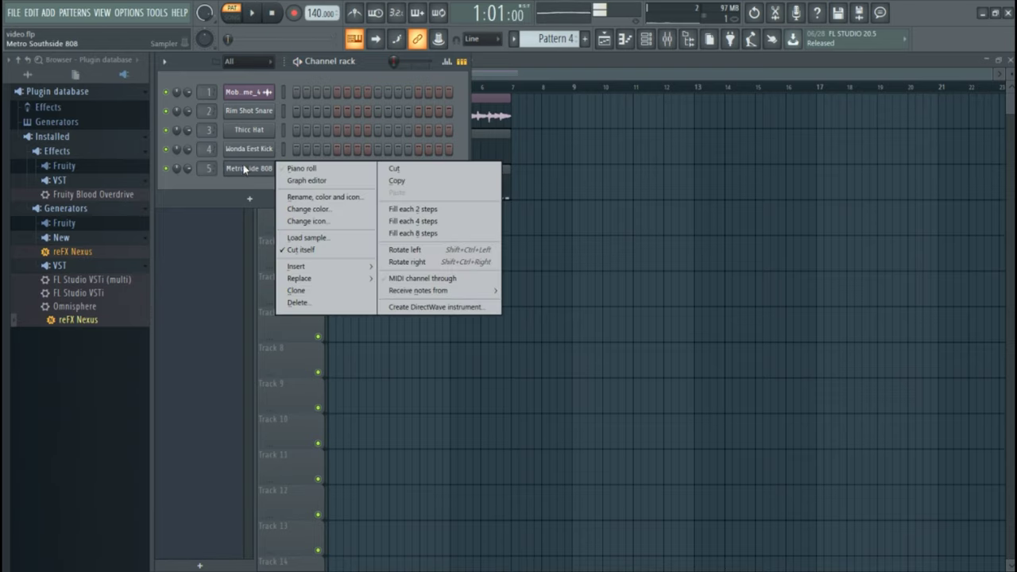
{"action": "left_click", "coordinate": [302, 168]}
{"action": "left_click", "coordinate": [232, 12]}
{"action": "scroll", "coordinate": [209, 155], "scroll_direction": "down", "scroll_amount": 3}
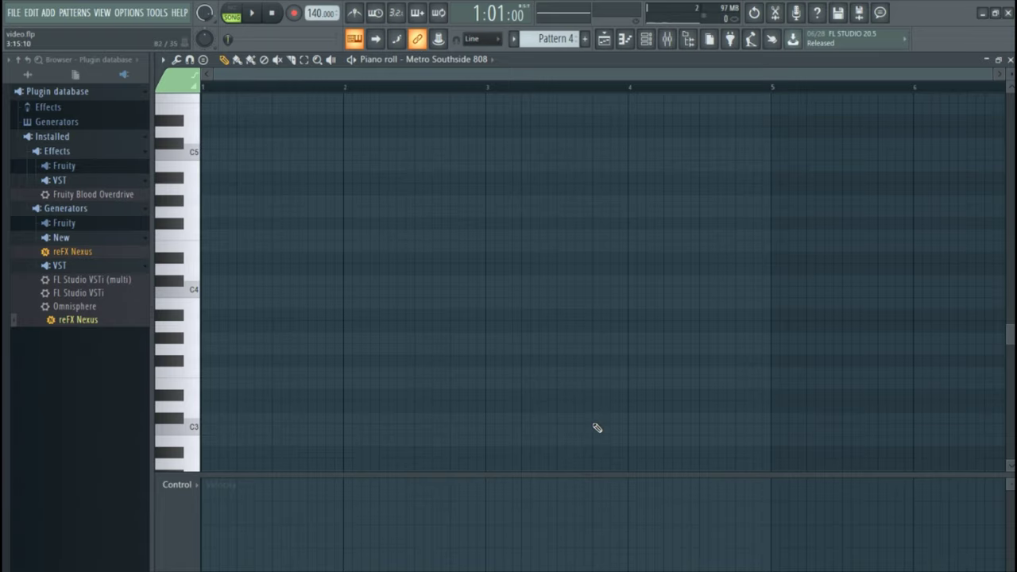
{"action": "scroll", "coordinate": [237, 90], "scroll_direction": "up", "scroll_amount": 3}
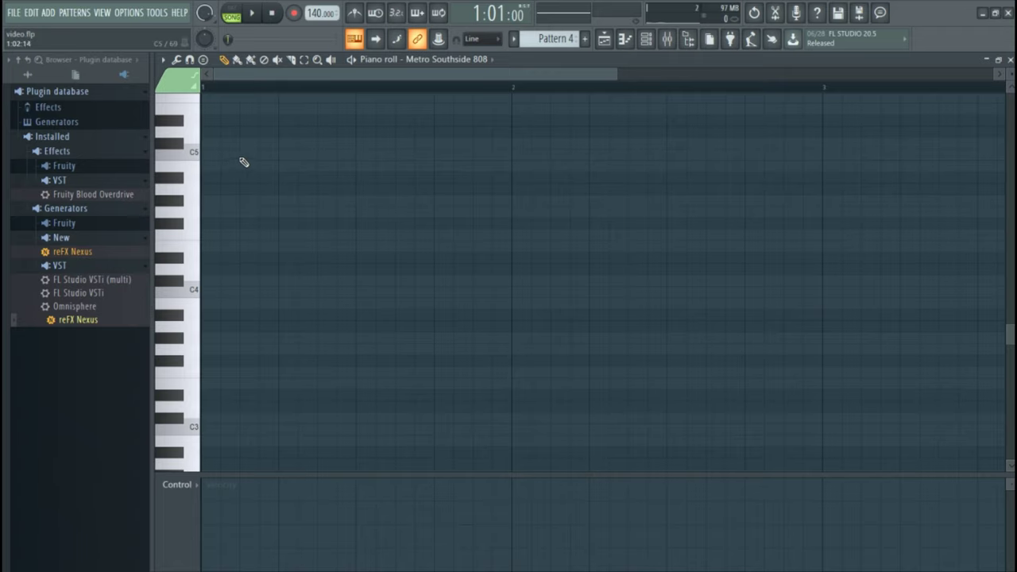
{"action": "scroll", "coordinate": [282, 97], "scroll_direction": "down", "scroll_amount": 2}
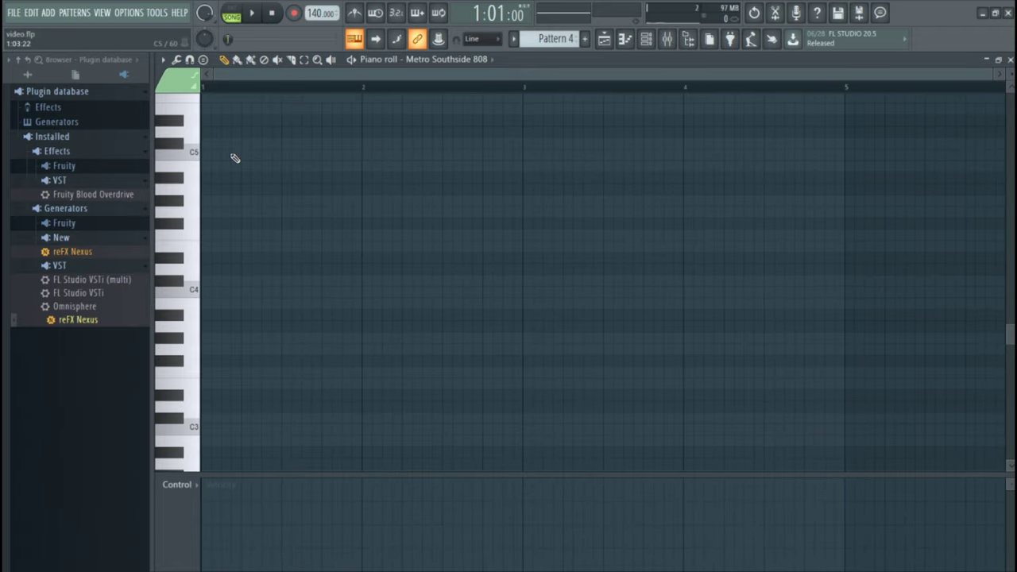
{"action": "left_click", "coordinate": [238, 155]}
{"action": "left_click", "coordinate": [242, 155]}
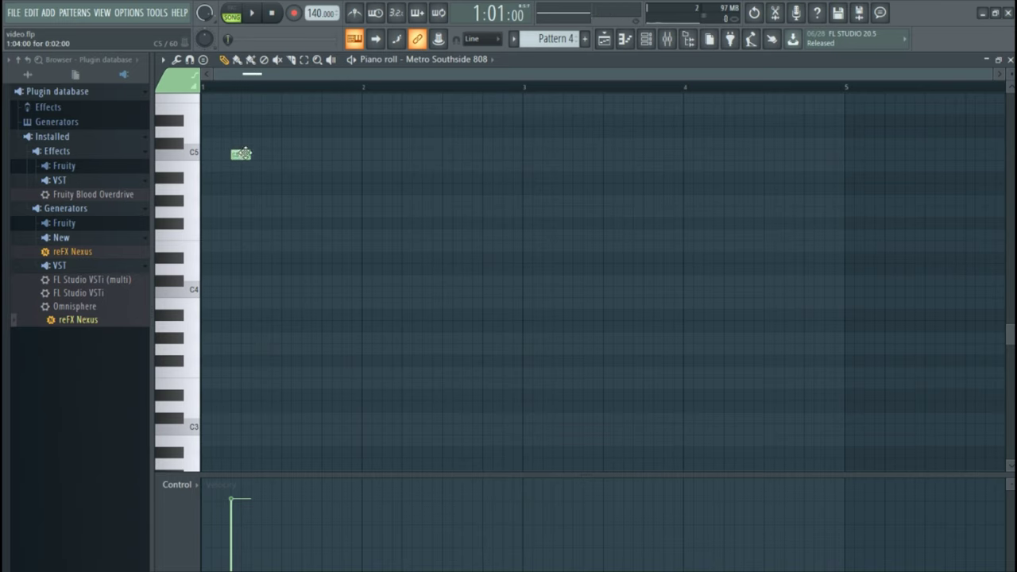
{"action": "left_click_drag", "start_coordinate": [237, 155], "coordinate": [205, 154]}
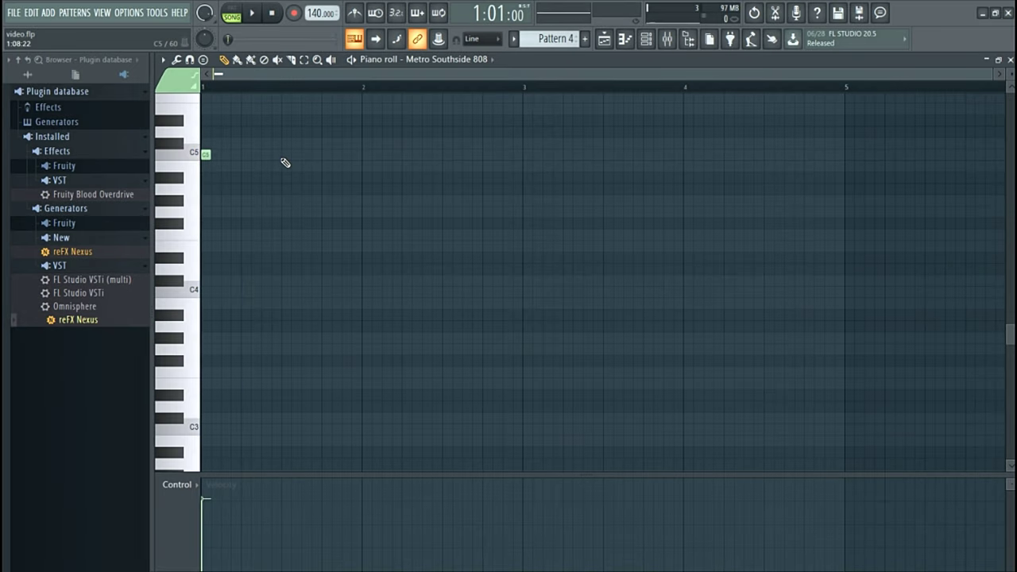
Step: Add one-step C5 808 notes at steps 4, 10 and 16 of bar 1 and step 5 of bar 2 while the beat plays
{"action": "left_click", "coordinate": [234, 154]}
{"action": "left_click", "coordinate": [296, 154]}
{"action": "key", "text": "space"}
{"action": "left_click", "coordinate": [357, 154]}
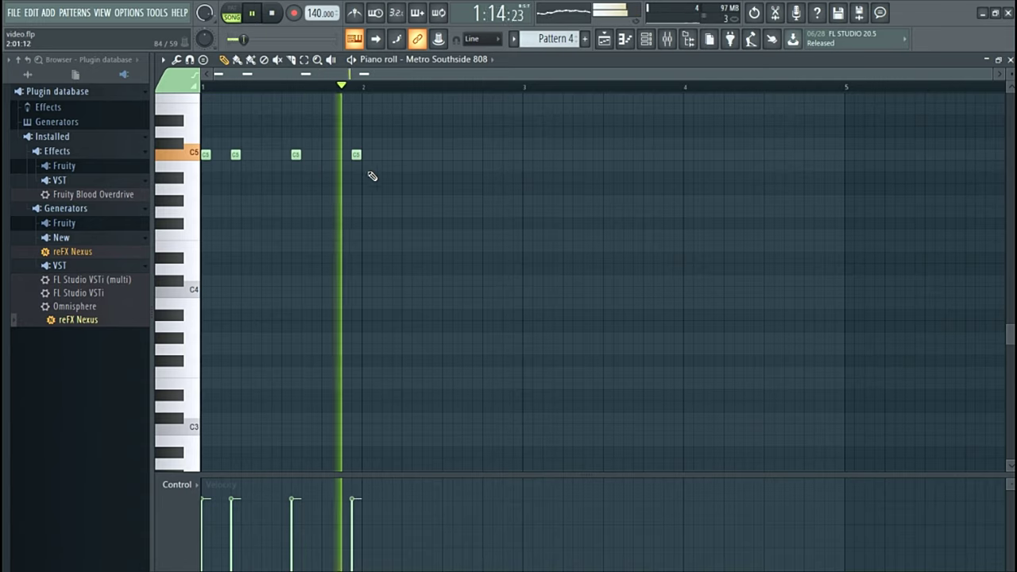
{"action": "left_click", "coordinate": [406, 154]}
{"action": "left_click", "coordinate": [437, 154]}
{"action": "scroll", "coordinate": [453, 171], "scroll_direction": "up", "scroll_amount": 4}
{"action": "right_click", "coordinate": [394, 292]}
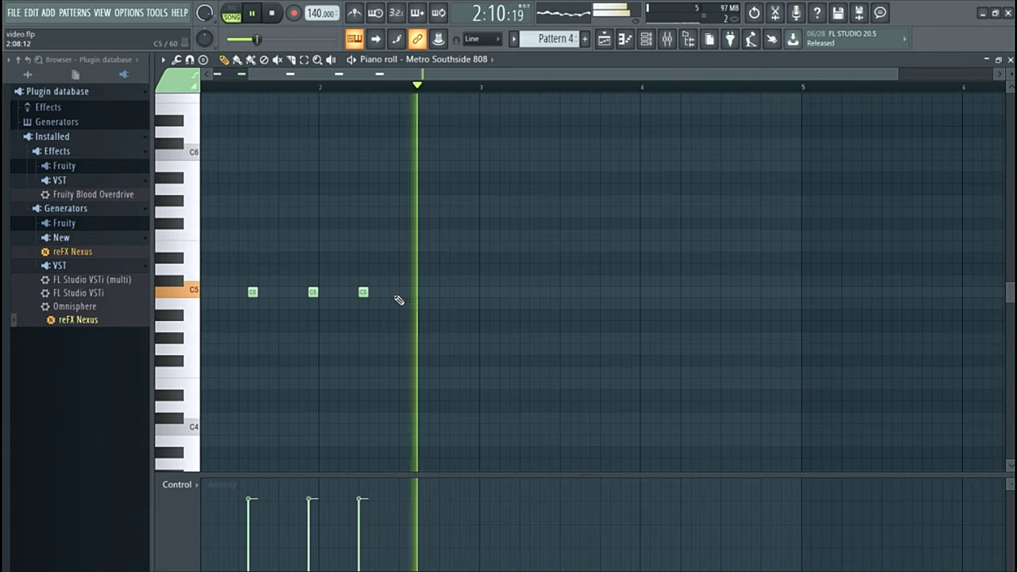
Step: Add C5 808 notes at steps 9 and 12 of bar 2 and audition them with the beat
{"action": "key", "text": "space"}
{"action": "left_click", "coordinate": [393, 292]}
{"action": "left_click", "coordinate": [433, 292]}
{"action": "key", "text": "space"}
{"action": "key", "text": "space"}
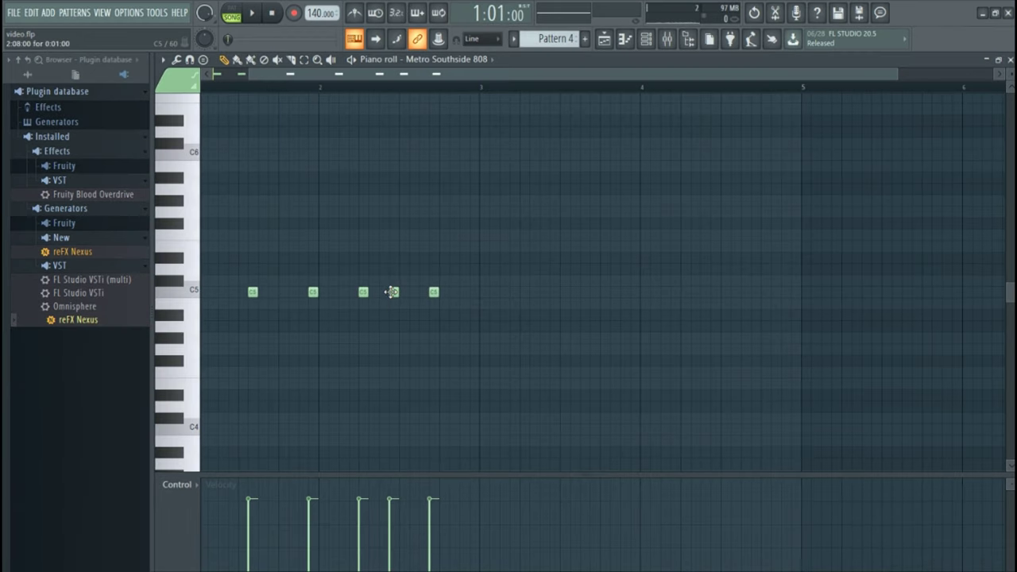
{"action": "left_click_drag", "start_coordinate": [392, 291], "coordinate": [403, 292]}
{"action": "key", "text": "space"}
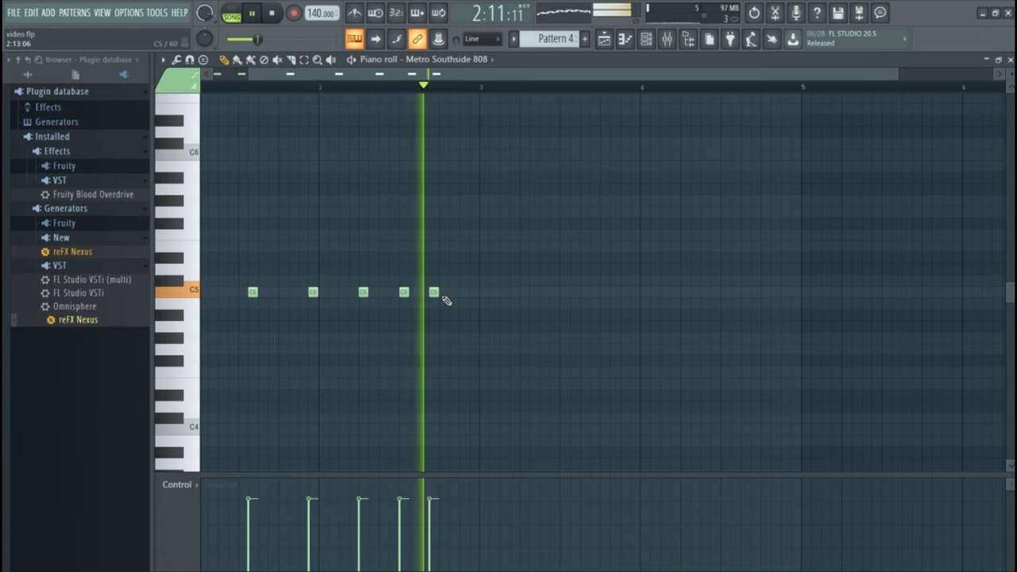
{"action": "key", "text": "space"}
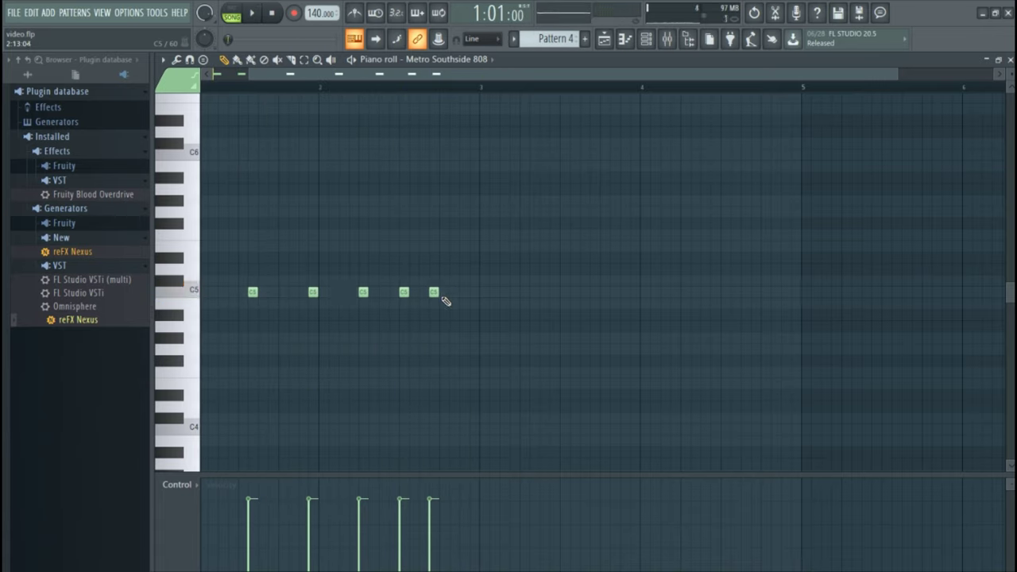
Step: Add C5 808 notes at step 15 of bar 2 and step 2 of bar 3, playing the song to check the rhythm
{"action": "key", "text": "space"}
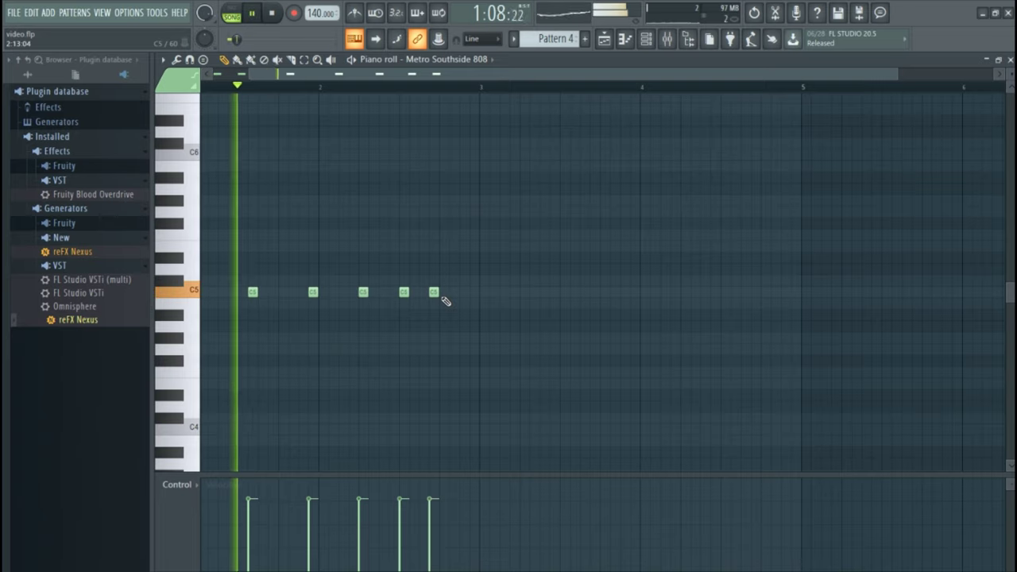
{"action": "left_click", "coordinate": [465, 292]}
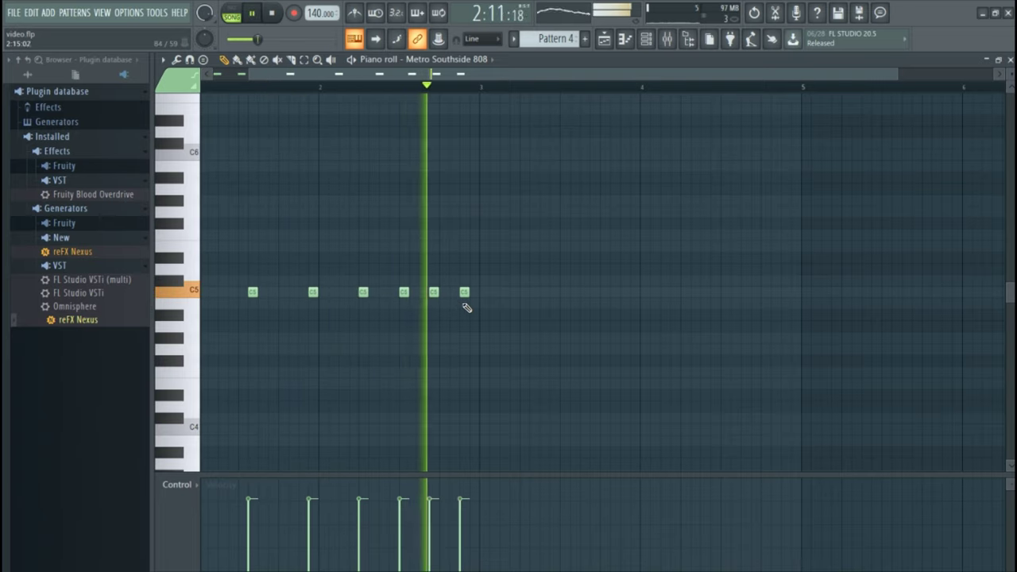
{"action": "key", "text": "space"}
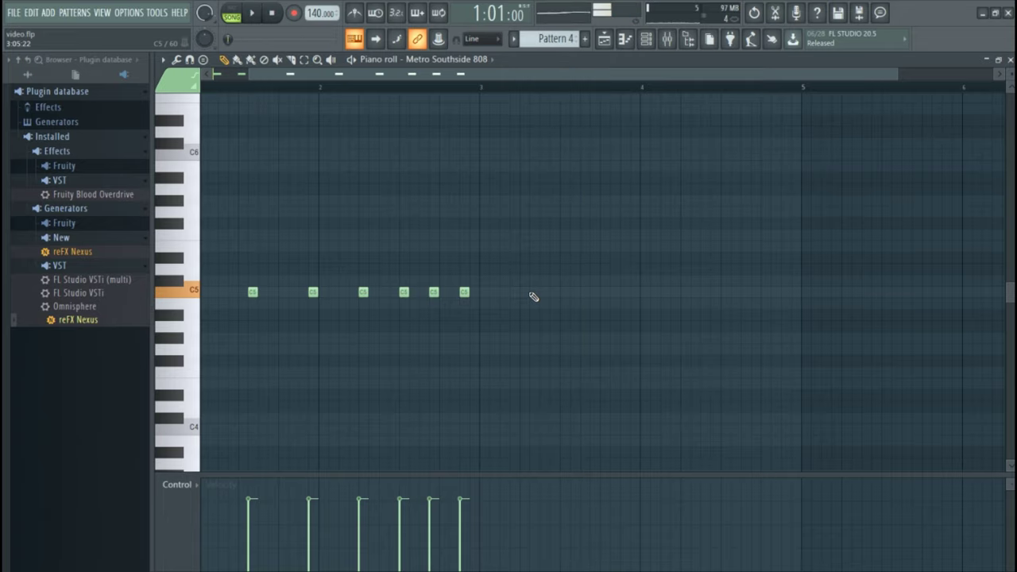
{"action": "mouse_move", "coordinate": [483, 292]}
{"action": "left_mouse_down"}
{"action": "mouse_move", "coordinate": [513, 292]}
{"action": "mouse_move", "coordinate": [495, 291]}
{"action": "left_mouse_up"}
{"action": "key", "text": "space"}
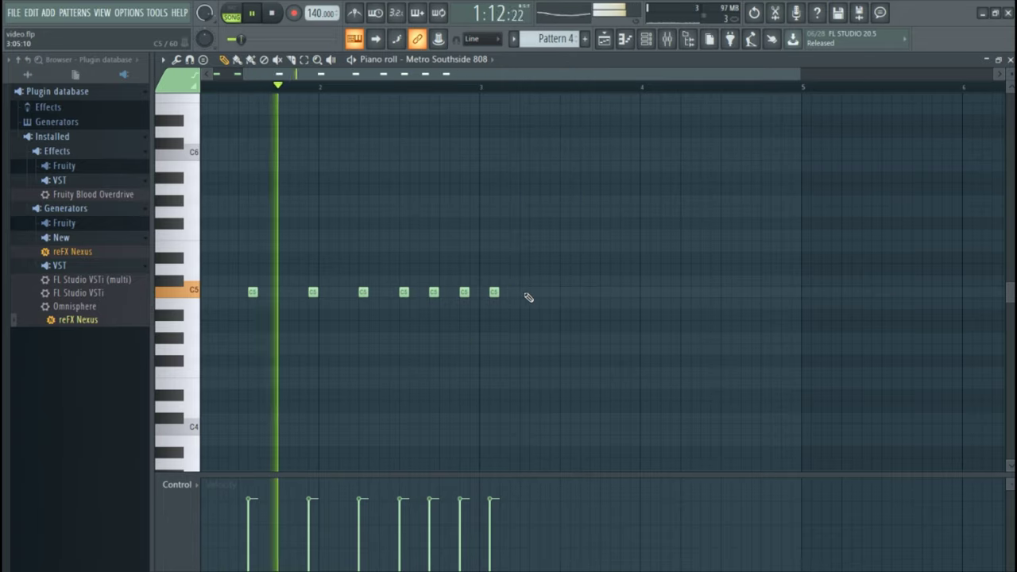
Step: Continue the C5 808 line with notes at steps 8 and 16 of bar 3 and steps 1, 4, 10 and 16 of bar 4
{"action": "left_click", "coordinate": [555, 292]}
{"action": "left_click", "coordinate": [604, 293]}
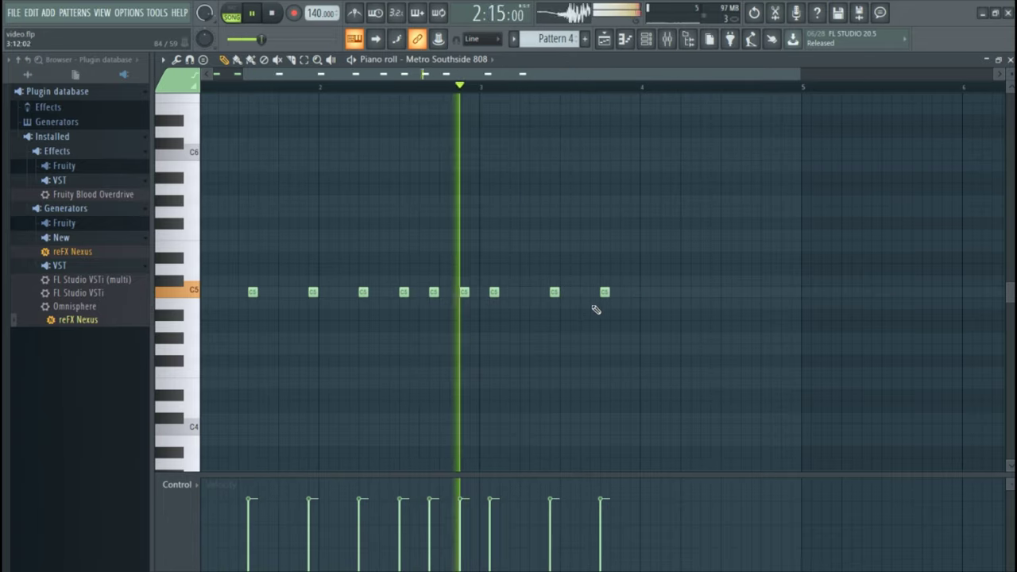
{"action": "left_click_drag", "start_coordinate": [604, 292], "coordinate": [675, 293]}
{"action": "left_click", "coordinate": [644, 293]}
{"action": "left_click", "coordinate": [634, 292]}
{"action": "scroll", "coordinate": [624, 294], "scroll_direction": "right", "scroll_amount": 3}
{"action": "left_click", "coordinate": [620, 293]}
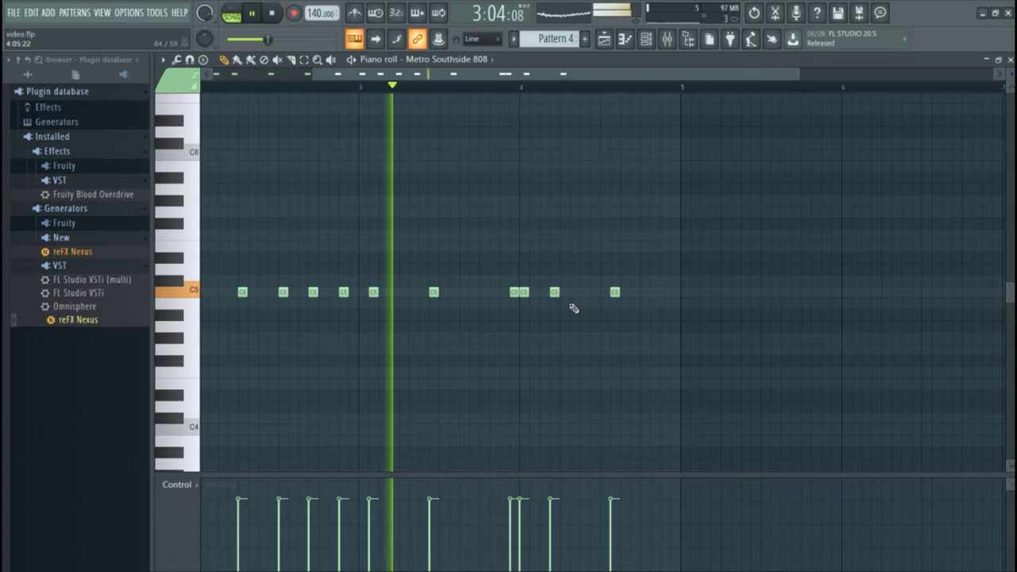
{"action": "left_click", "coordinate": [674, 293]}
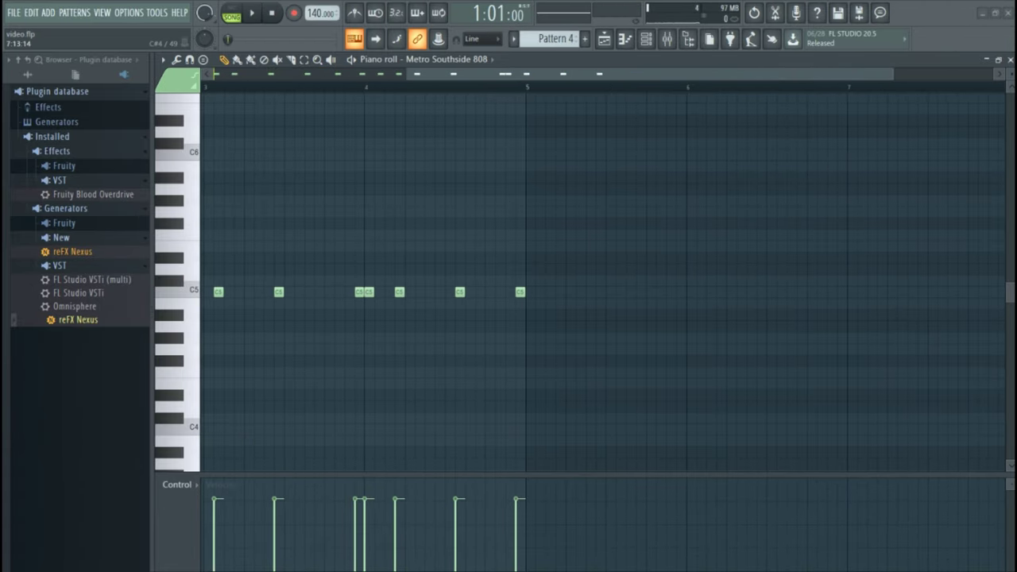
Step: Finish the C5 808 line with notes at steps 5, 8, 9 and 12 of bar 5 and steps 2, 8 and 13 of bar 6
{"action": "key", "text": "space"}
{"action": "key", "text": "space"}
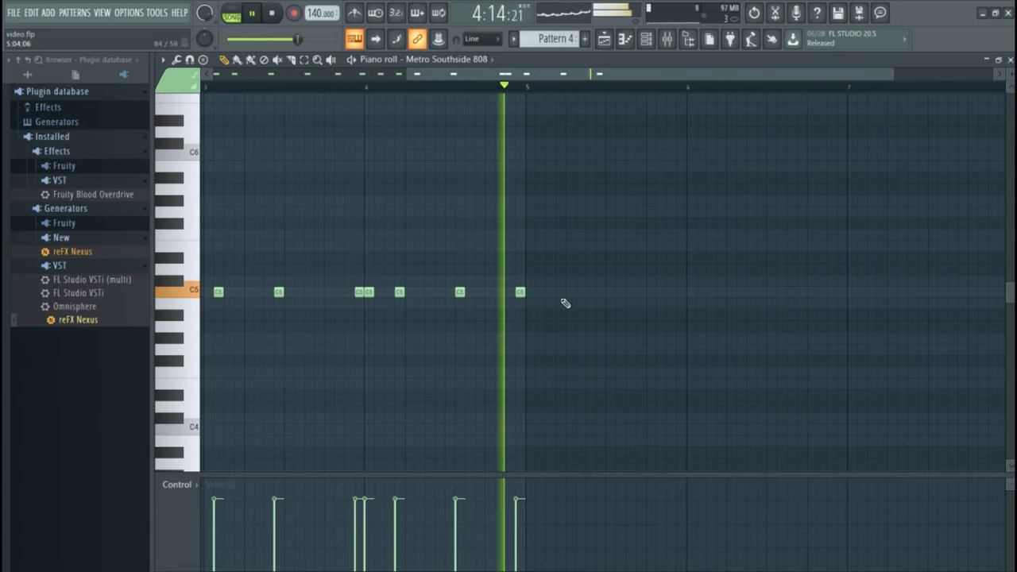
{"action": "left_click", "coordinate": [570, 291]}
{"action": "left_click", "coordinate": [600, 292]}
{"action": "left_click", "coordinate": [609, 292]}
{"action": "left_click", "coordinate": [642, 292]}
{"action": "left_click", "coordinate": [701, 292]}
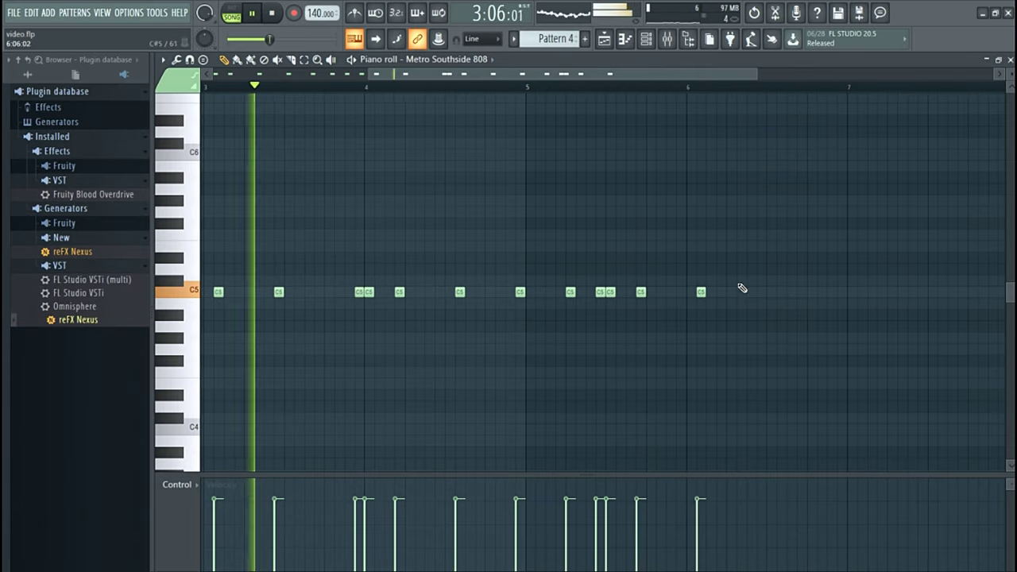
{"action": "left_click", "coordinate": [762, 292]}
{"action": "left_click", "coordinate": [809, 292]}
{"action": "key", "text": "space"}
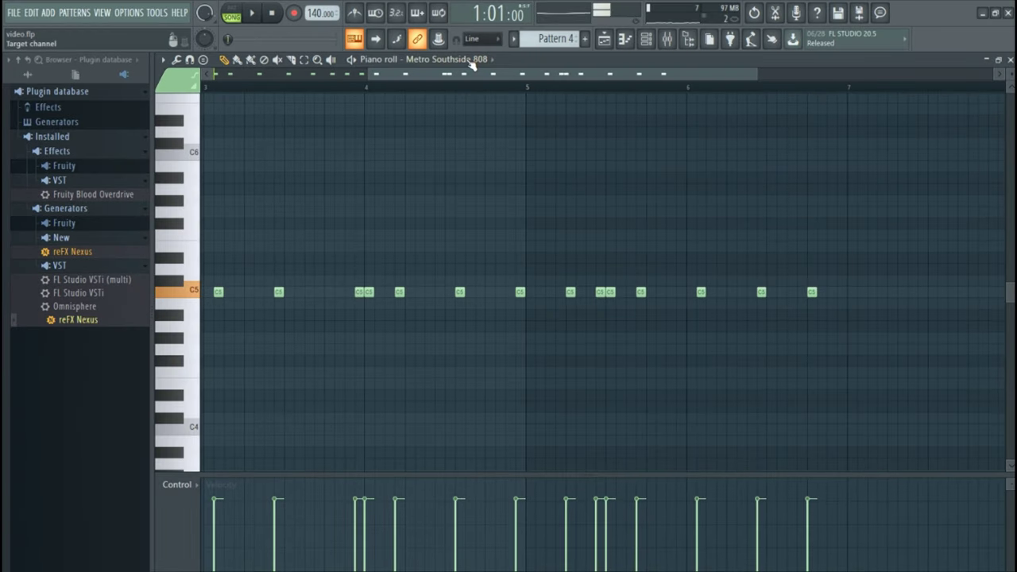
Step: Play the song from the start to check the complete 808 line against the beat
{"action": "left_click_drag", "start_coordinate": [500, 80], "coordinate": [248, 110]}
{"action": "key", "text": "space"}
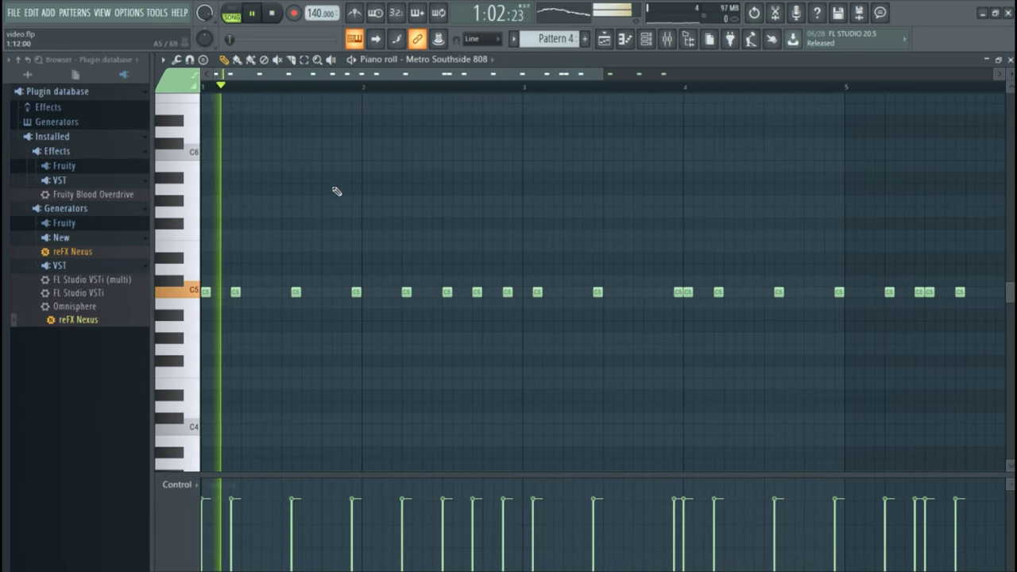
{"action": "key", "text": "space"}
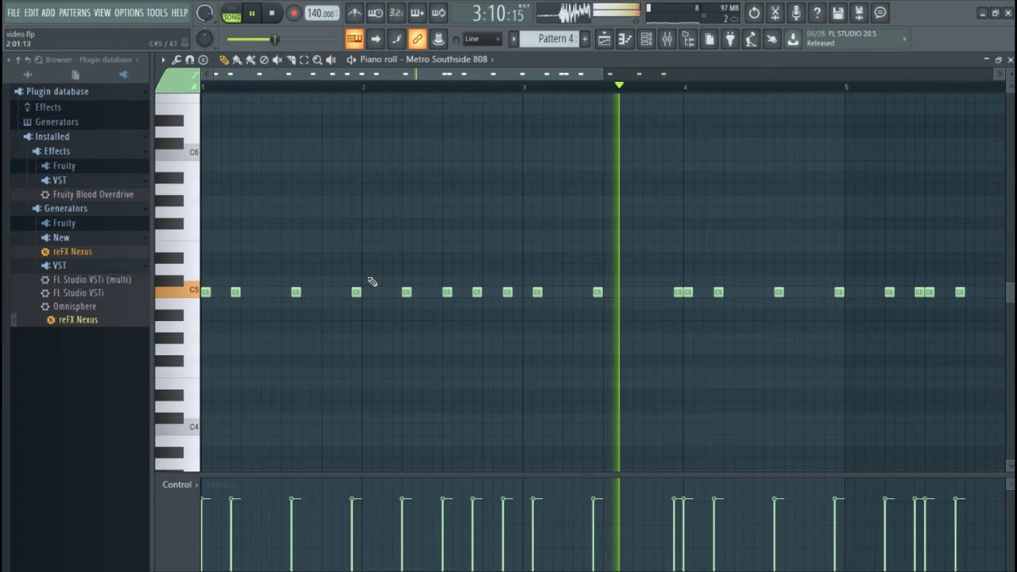
{"action": "key", "text": "space"}
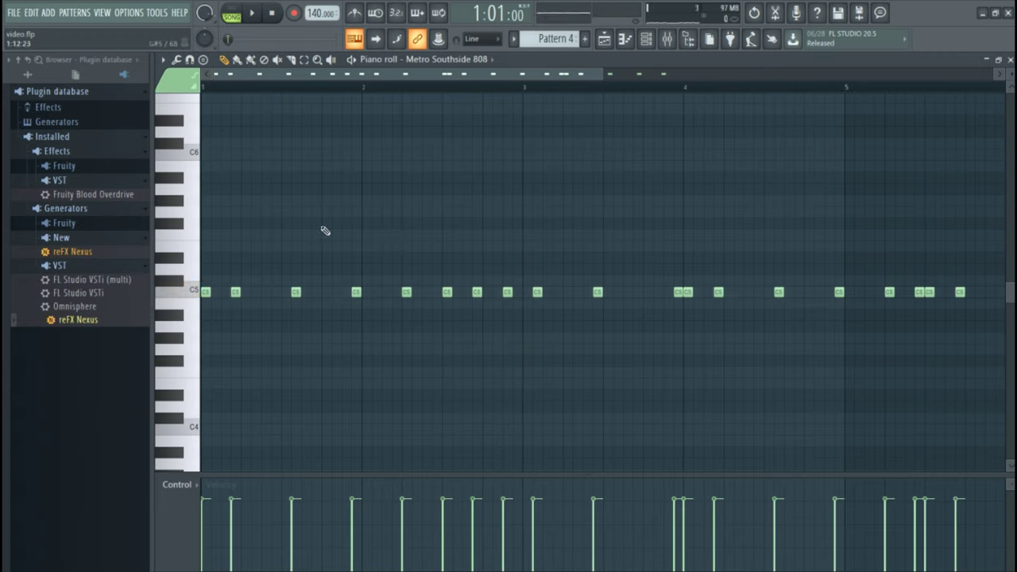
Step: Try a regular C6 808 note at step 9 of bar 1, audition it with the beat and remove it
{"action": "left_click", "coordinate": [276, 156]}
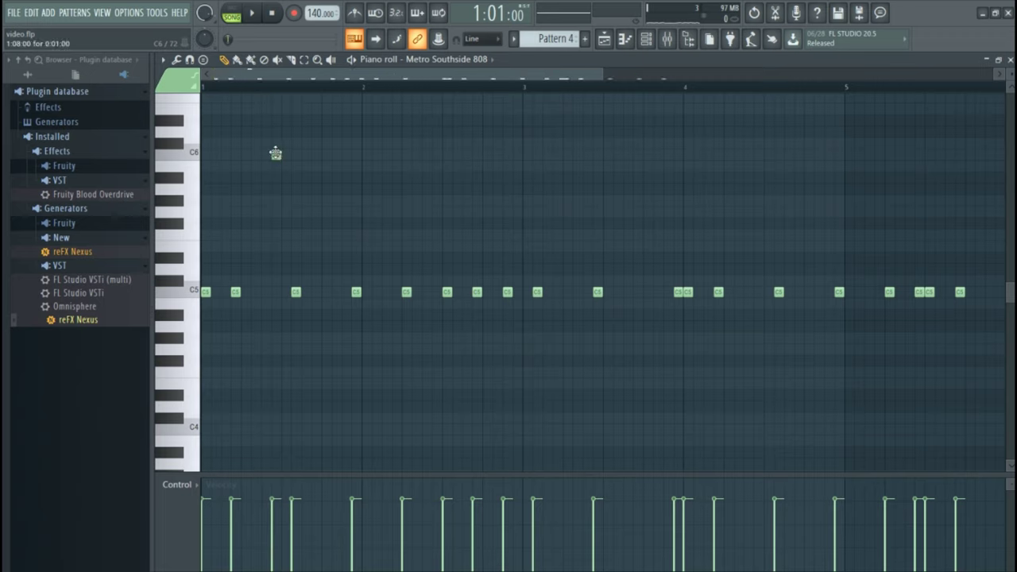
{"action": "left_click_drag", "start_coordinate": [277, 153], "coordinate": [285, 153]}
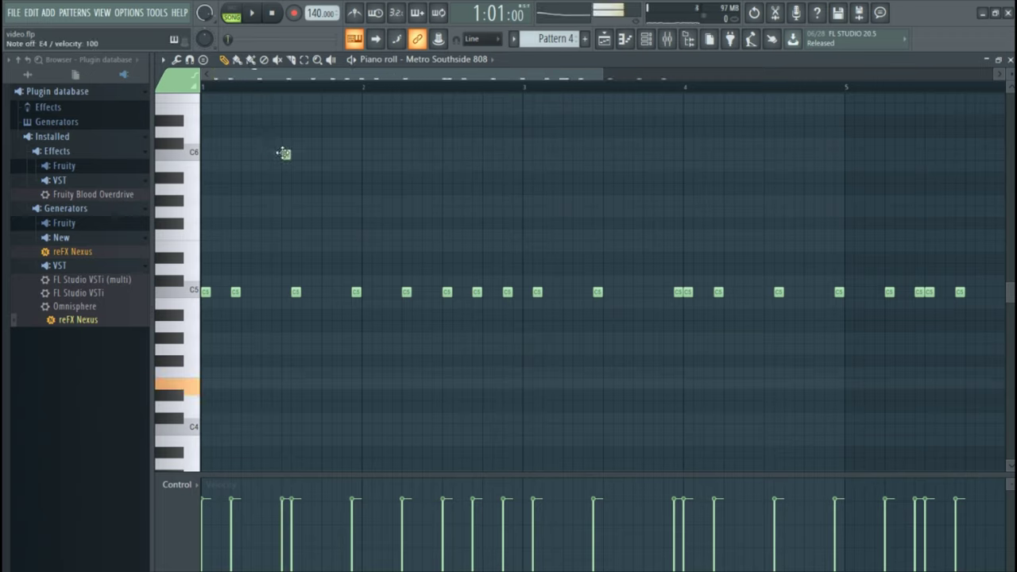
{"action": "key", "text": "space"}
{"action": "key", "text": "space"}
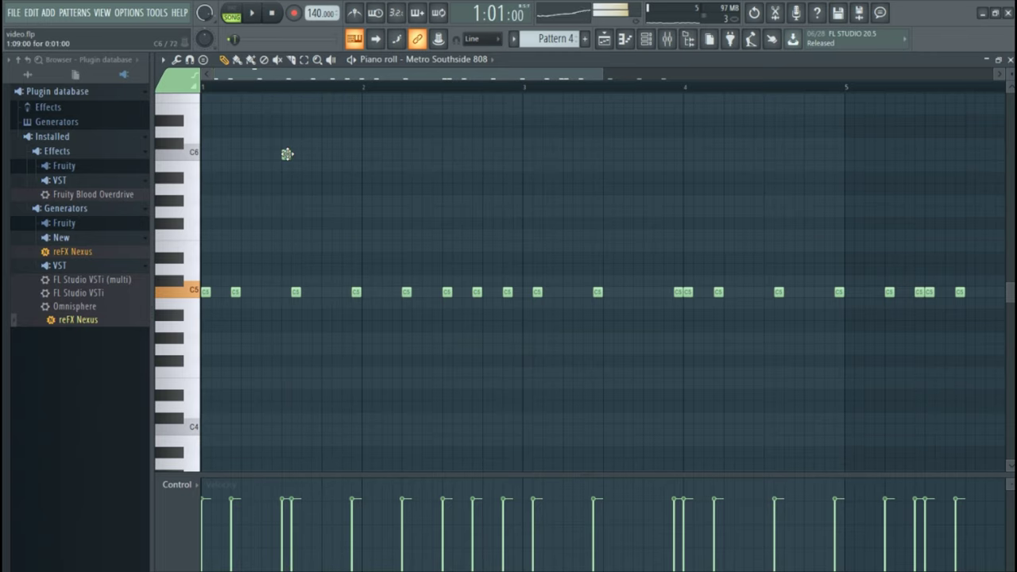
{"action": "key", "text": "space"}
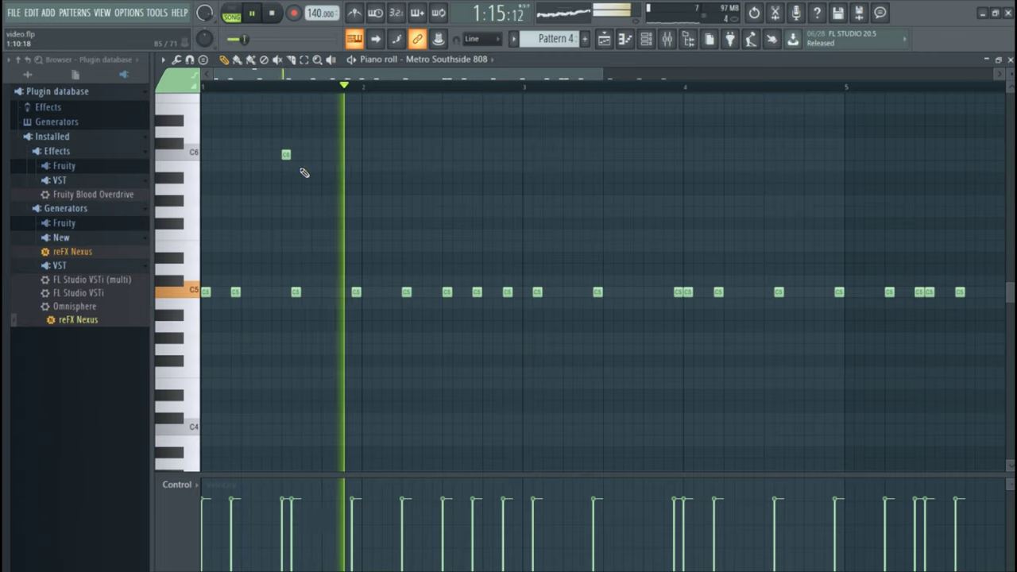
{"action": "key", "text": "space"}
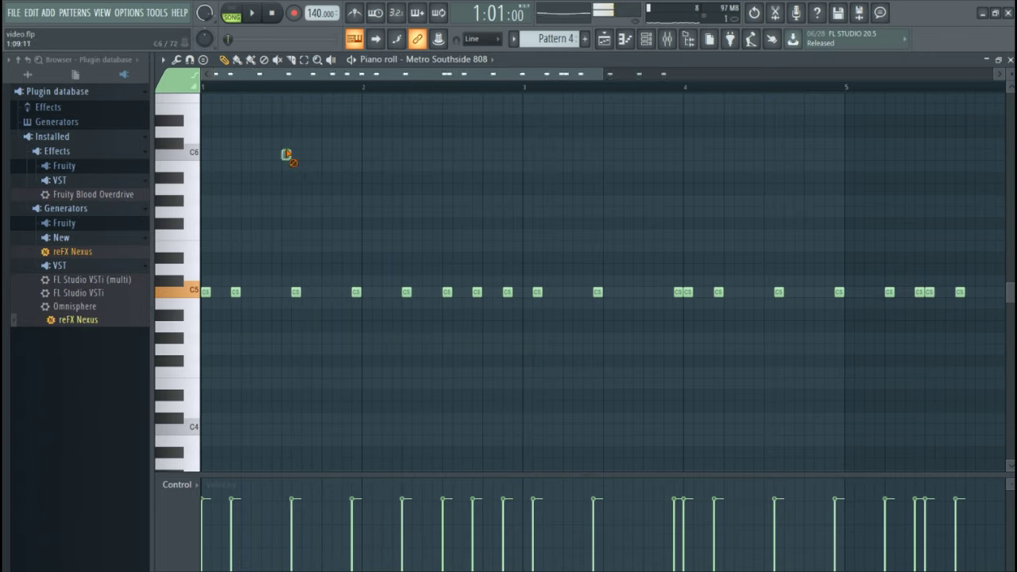
{"action": "right_click", "coordinate": [286, 154]}
Step: Add a one-step C6 slide note at step 9 of bar 1 and audition the 808 slide
{"action": "left_click", "coordinate": [286, 154]}
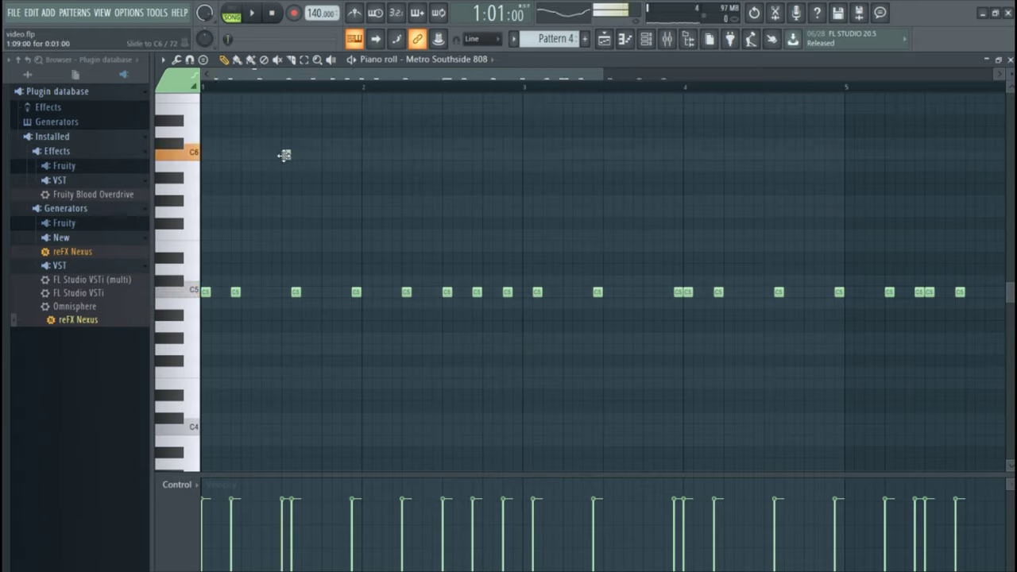
{"action": "key", "text": "space"}
{"action": "key", "text": "space"}
{"action": "key", "text": "space"}
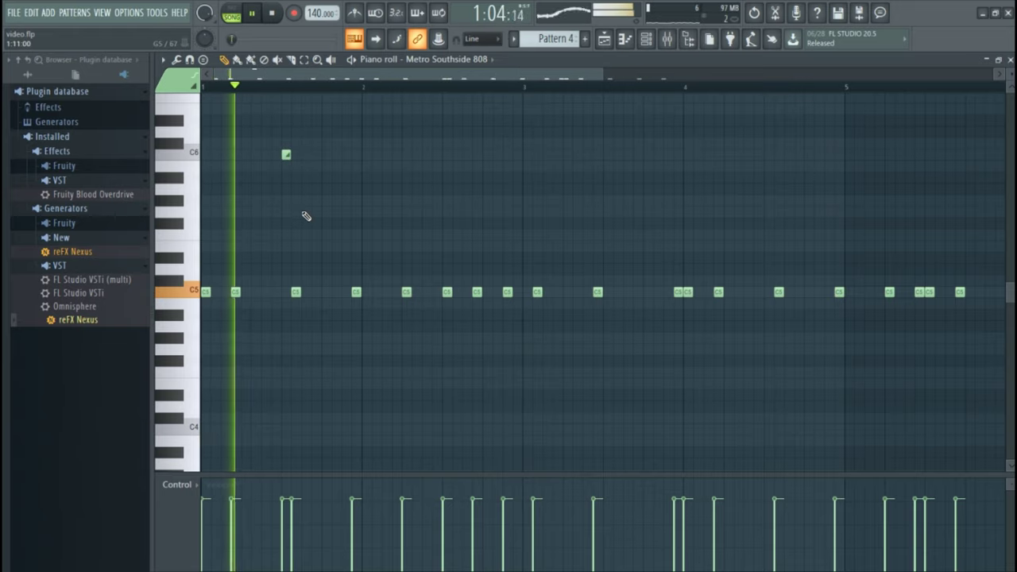
{"action": "key", "text": "space"}
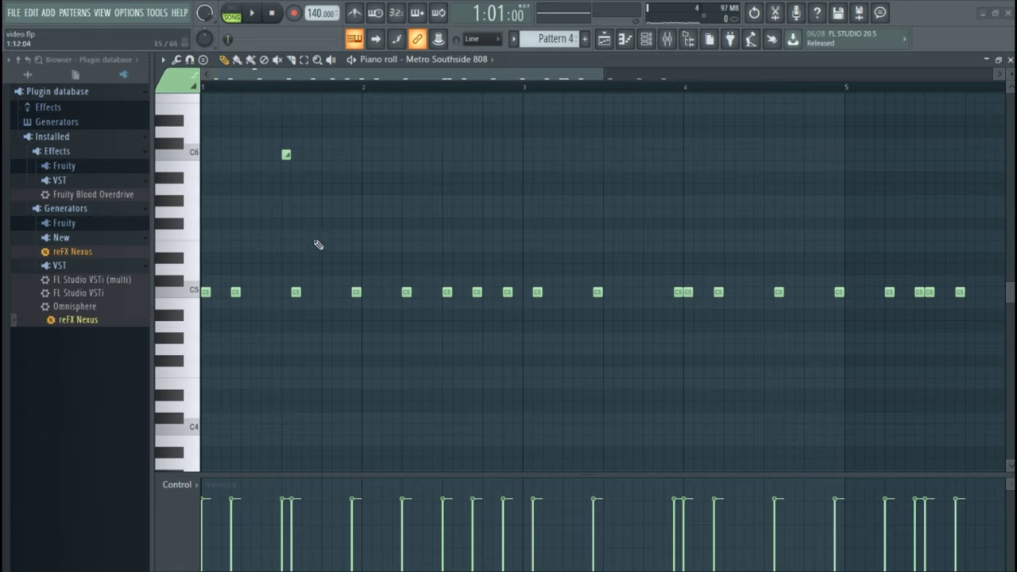
Step: Add C6 slide notes at step 8 of bar 2 and step 7 of bar 3, playing the song to check them
{"action": "left_click", "coordinate": [374, 145]}
{"action": "left_click_drag", "start_coordinate": [374, 145], "coordinate": [436, 154]}
{"action": "left_click", "coordinate": [586, 155]}
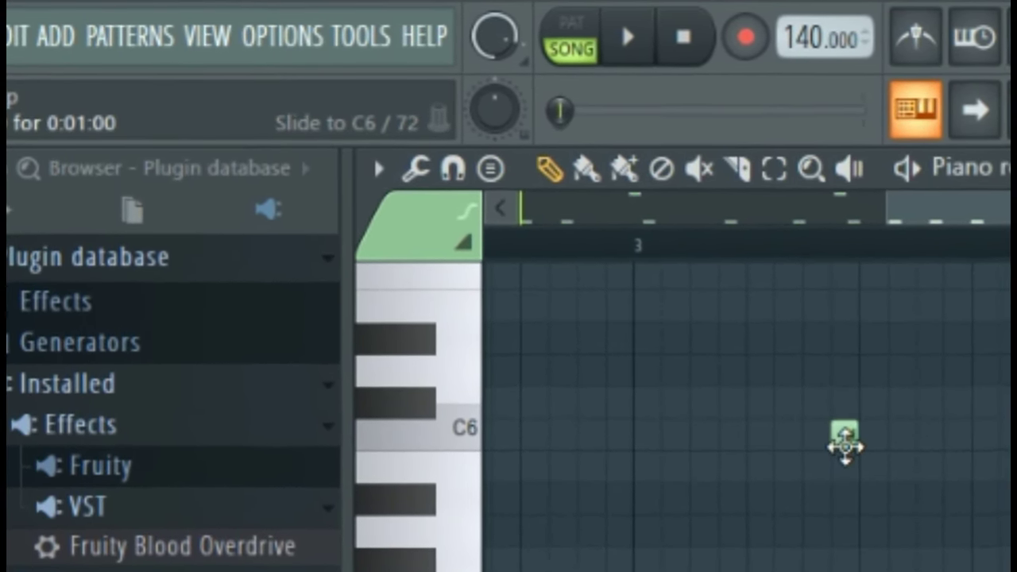
{"action": "mouse_move", "coordinate": [862, 445]}
{"action": "left_mouse_down"}
{"action": "mouse_move", "coordinate": [840, 437]}
{"action": "mouse_move", "coordinate": [837, 446]}
{"action": "left_mouse_up"}
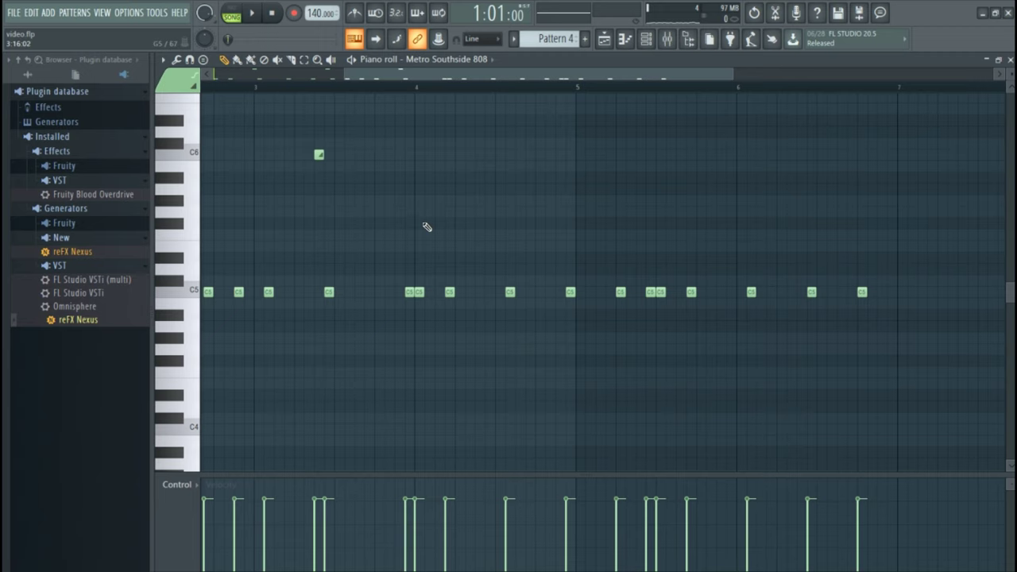
{"action": "key", "text": "space"}
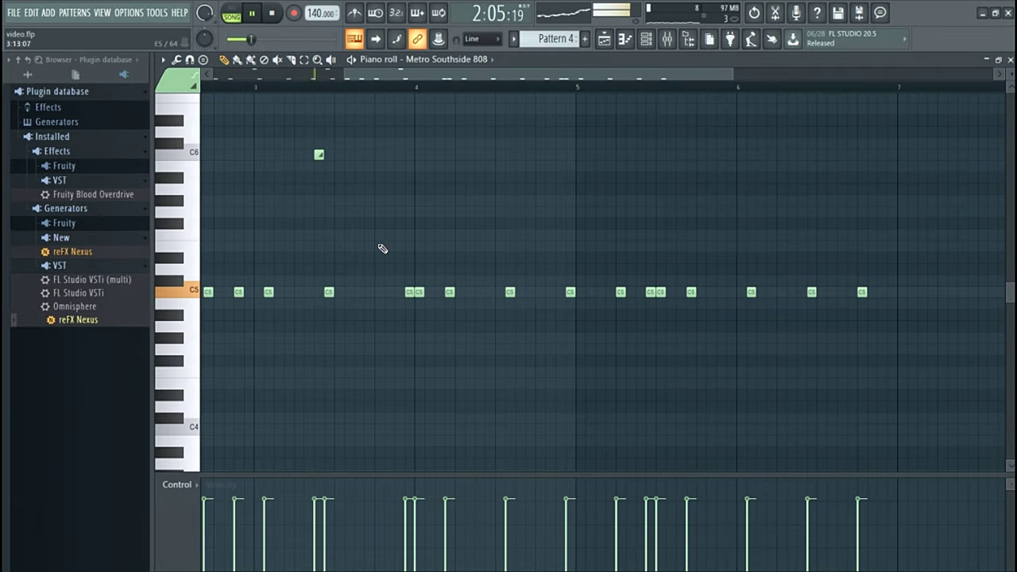
{"action": "key", "text": "space"}
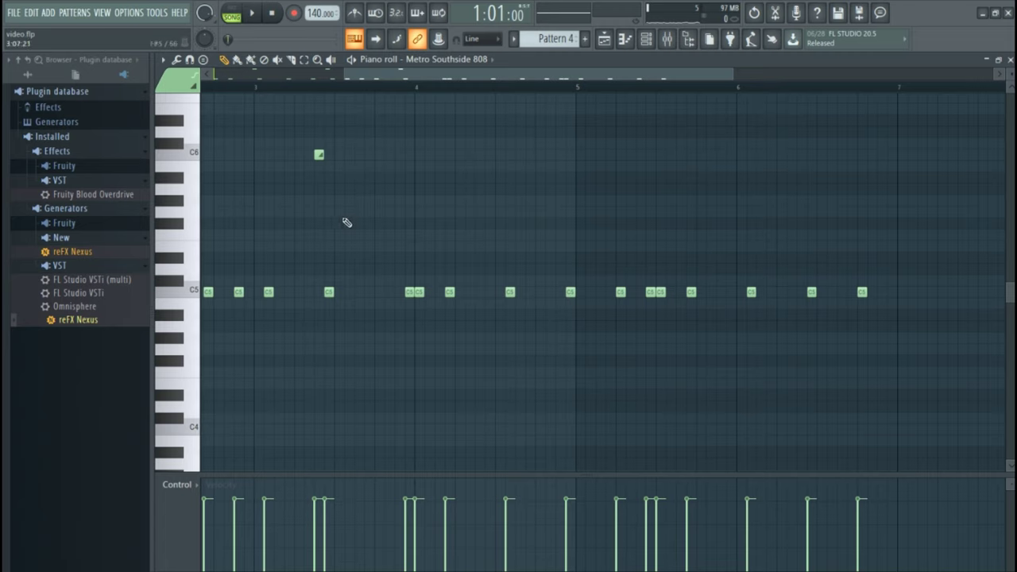
Step: Add C6 slide notes at step 14 of bar 4 and step 7 of bar 6 of the 808 line
{"action": "key", "text": "space"}
{"action": "left_click", "coordinate": [550, 154]}
{"action": "left_click", "coordinate": [802, 154]}
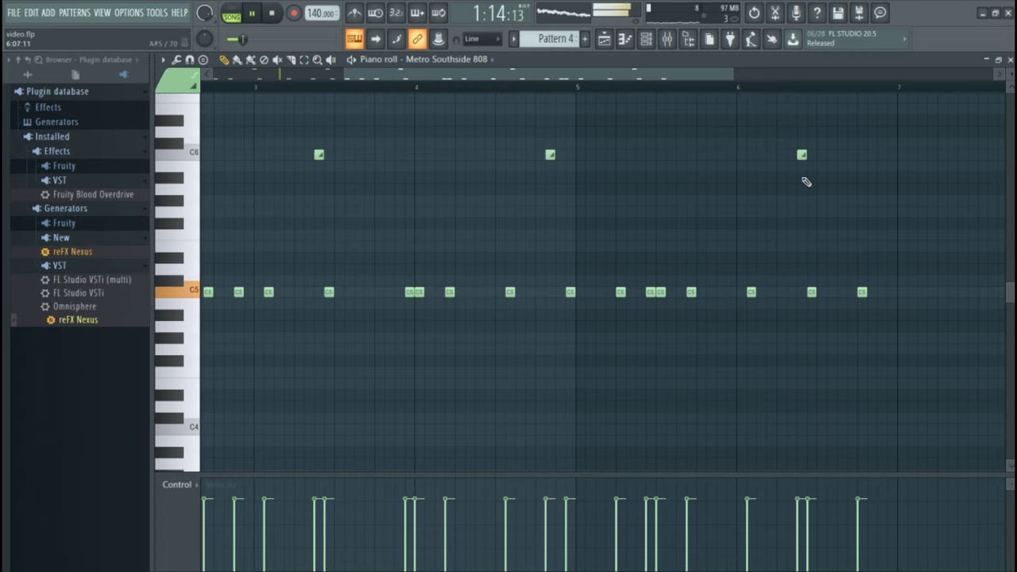
{"action": "key", "text": "space"}
Step: Switch to the empty Pattern 5, place it at bar 1 of Track 5 in the playlist and show its channels
{"action": "left_click", "coordinate": [604, 45]}
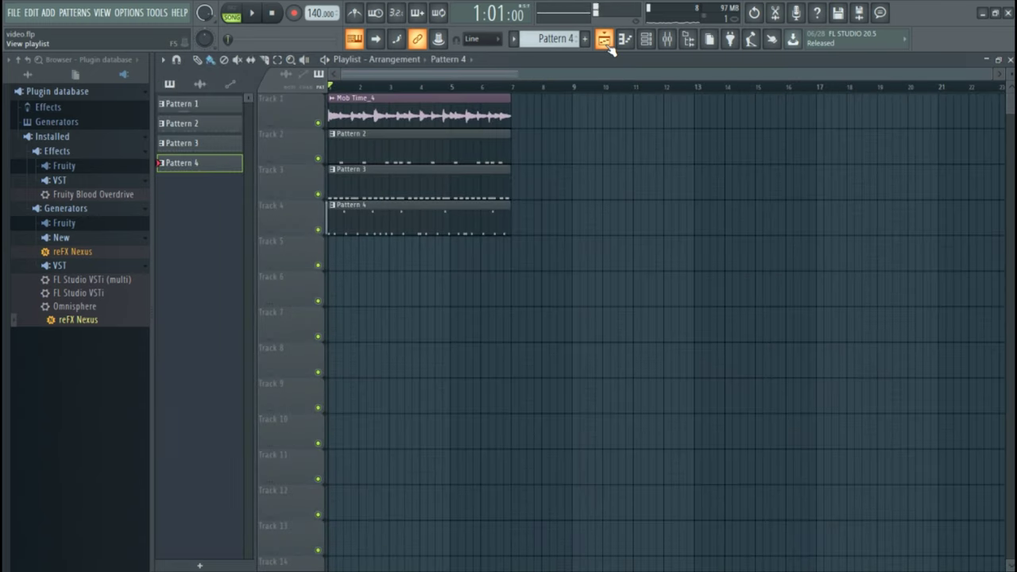
{"action": "left_click", "coordinate": [631, 45]}
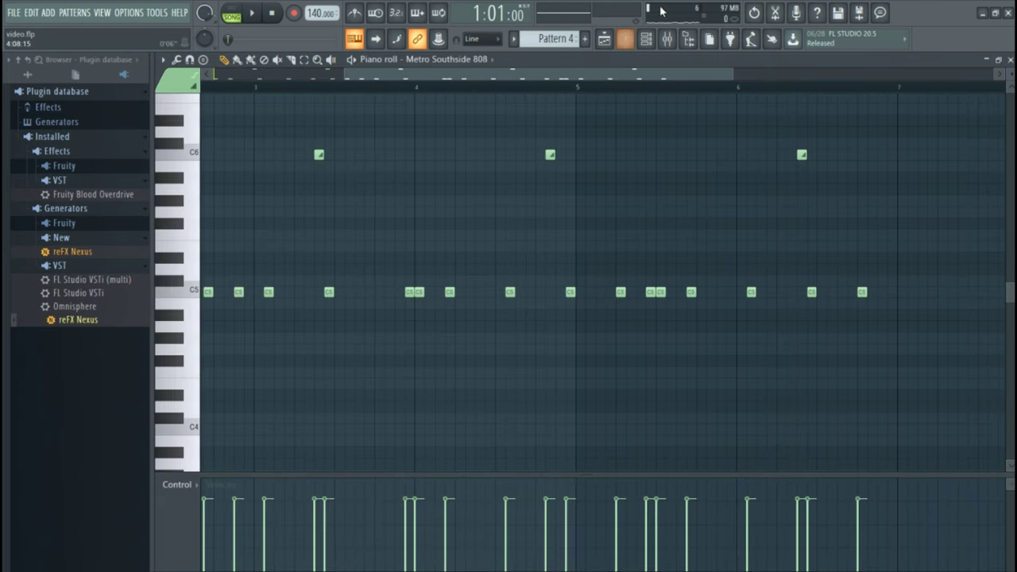
{"action": "left_click", "coordinate": [646, 39]}
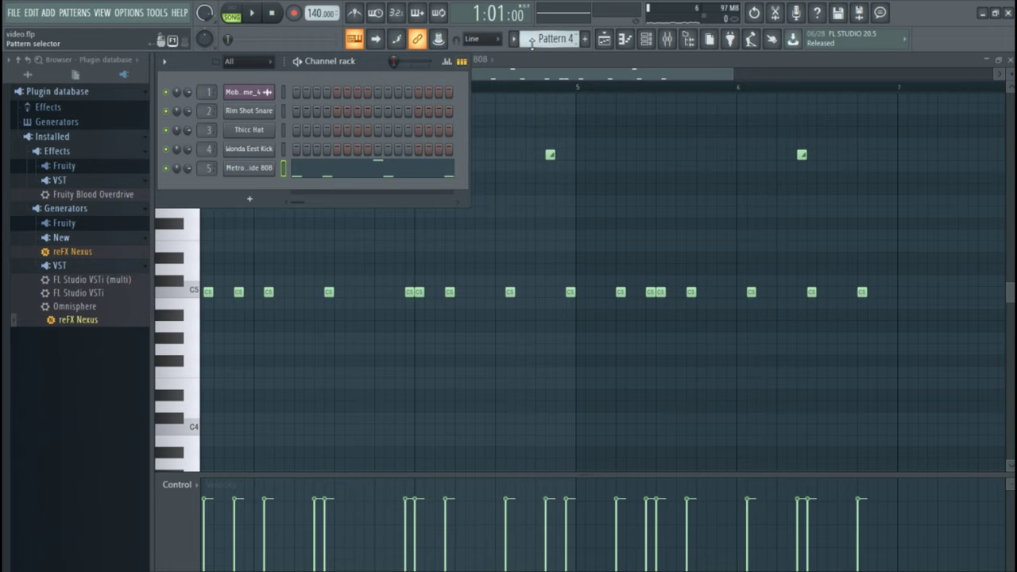
{"action": "scroll", "coordinate": [531, 42], "scroll_direction": "down", "scroll_amount": 1}
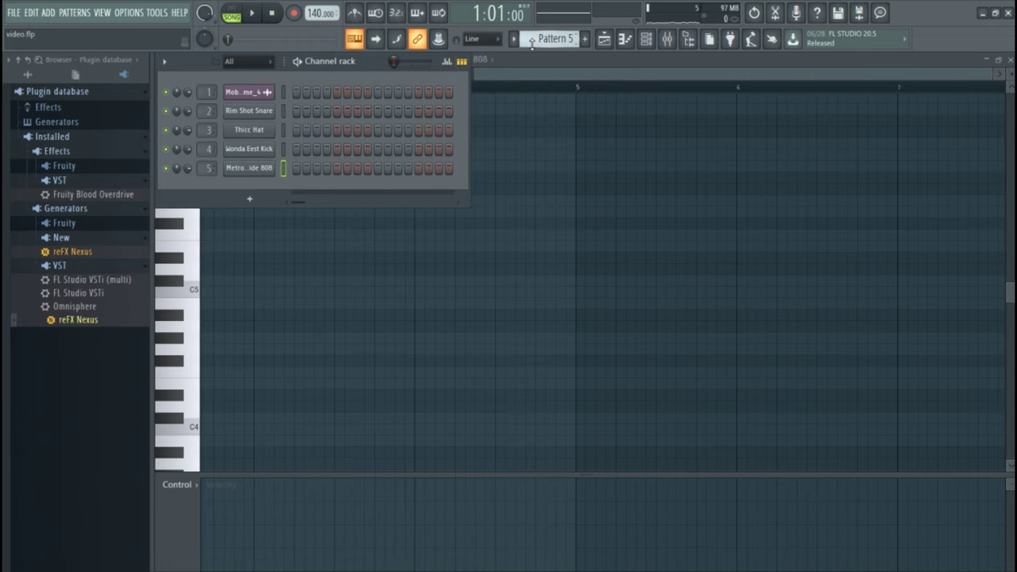
{"action": "left_click", "coordinate": [603, 42]}
{"action": "left_click", "coordinate": [347, 272]}
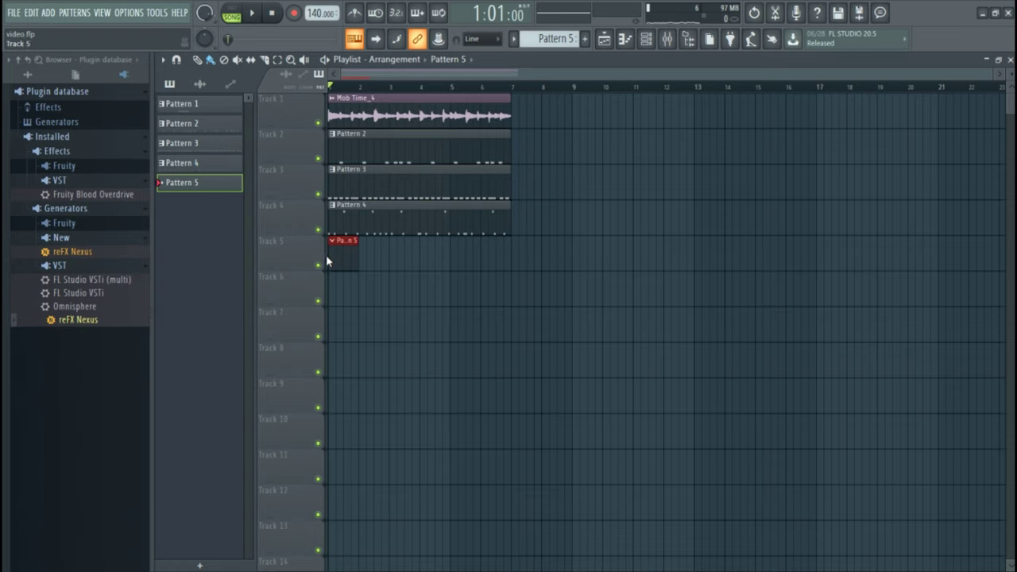
{"action": "double_click", "coordinate": [334, 246]}
{"action": "double_click", "coordinate": [348, 262]}
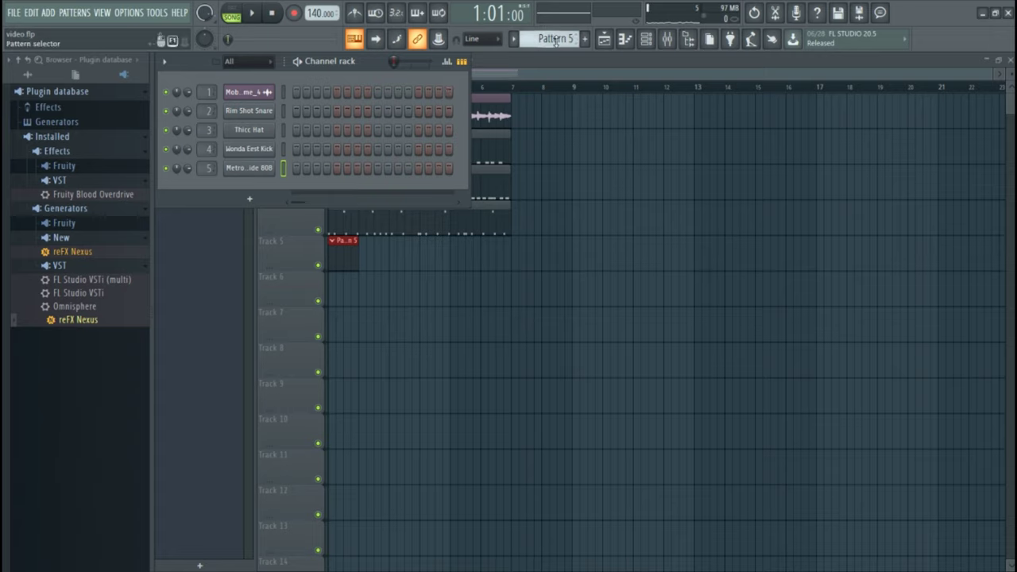
Step: Copy the Metro Southside 808 notes from Pattern 4 and paste them into the Wonda Eest Kick channel of Pattern 5
{"action": "scroll", "coordinate": [556, 41], "scroll_direction": "up", "scroll_amount": 1}
{"action": "right_click", "coordinate": [275, 170]}
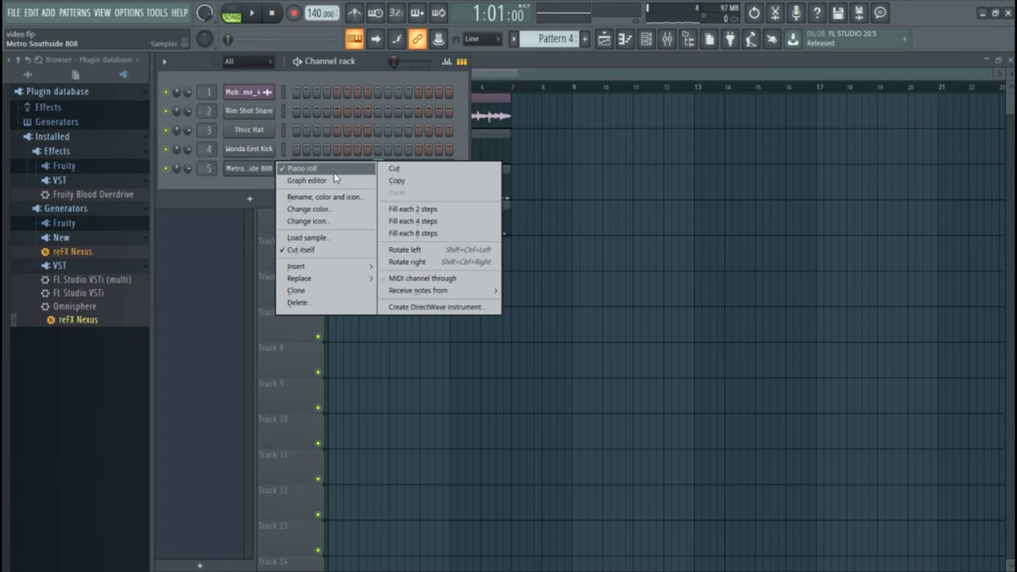
{"action": "left_click", "coordinate": [445, 180]}
{"action": "left_click", "coordinate": [588, 42]}
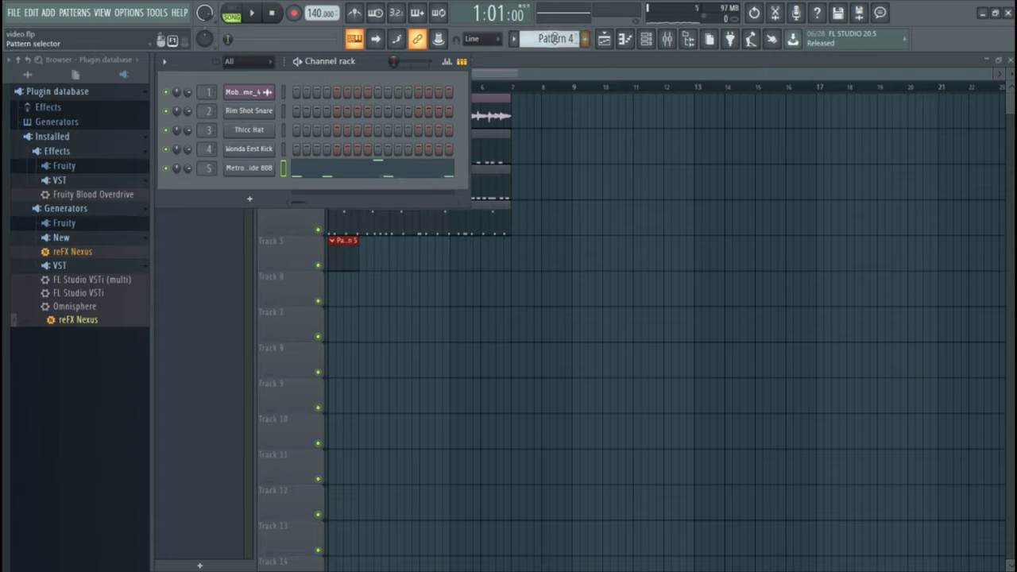
{"action": "right_click", "coordinate": [277, 147]}
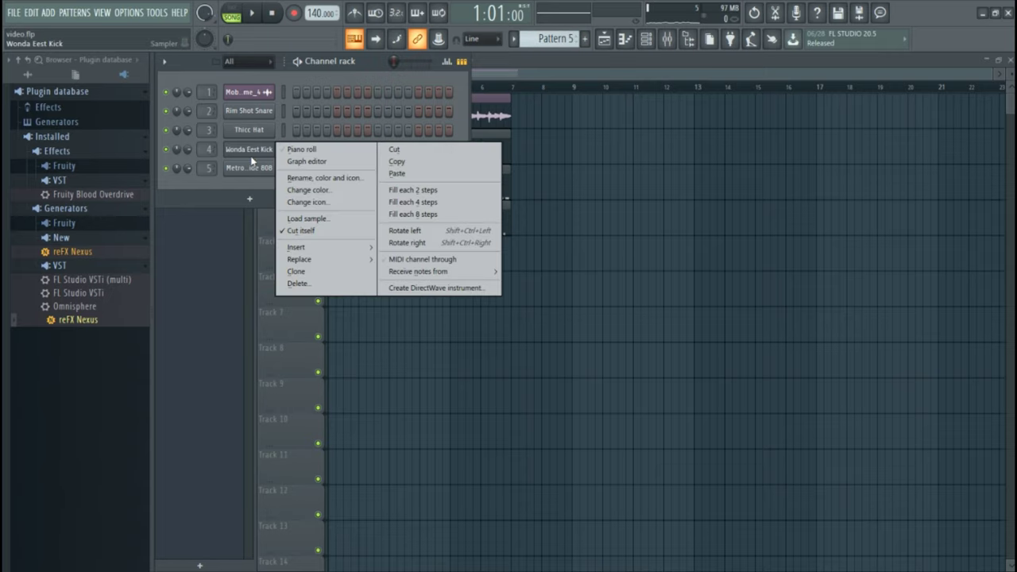
{"action": "left_click", "coordinate": [398, 173]}
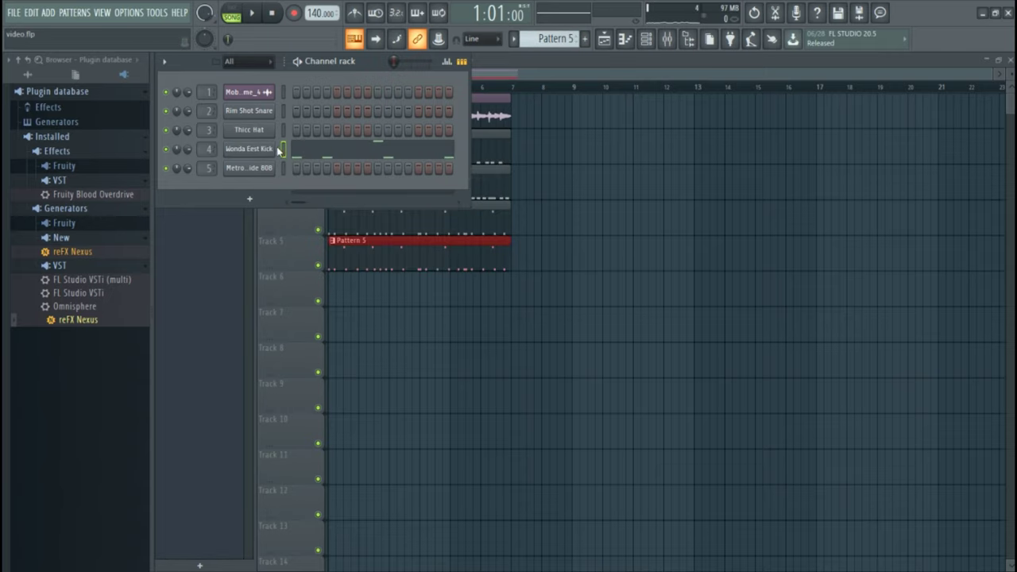
Step: Delete all the C6 slide notes from the Wonda Eest Kick piano roll, keeping only the C5 notes
{"action": "left_click", "coordinate": [326, 156]}
{"action": "right_click", "coordinate": [320, 154]}
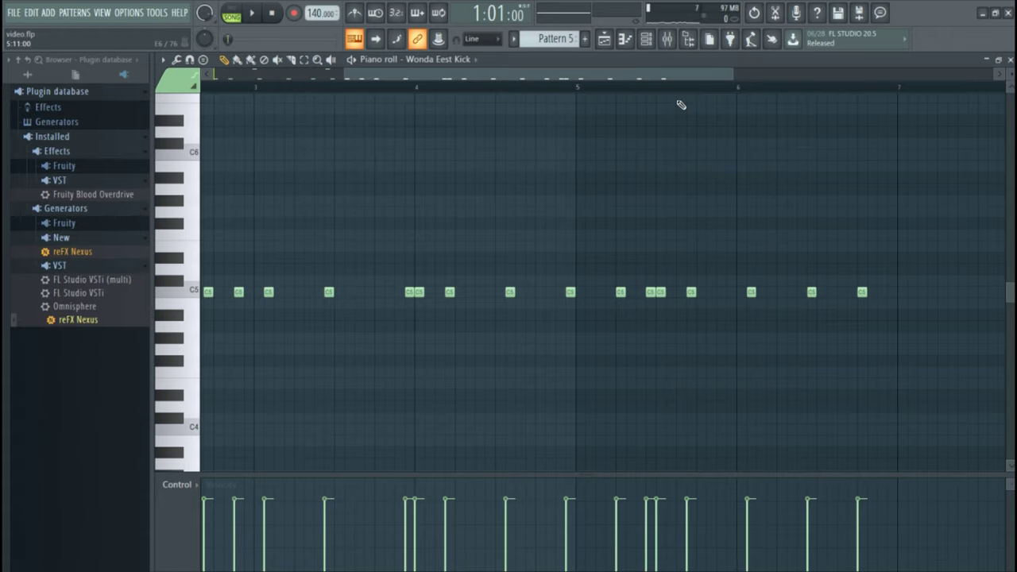
{"action": "left_click_drag", "start_coordinate": [690, 80], "coordinate": [454, 174]}
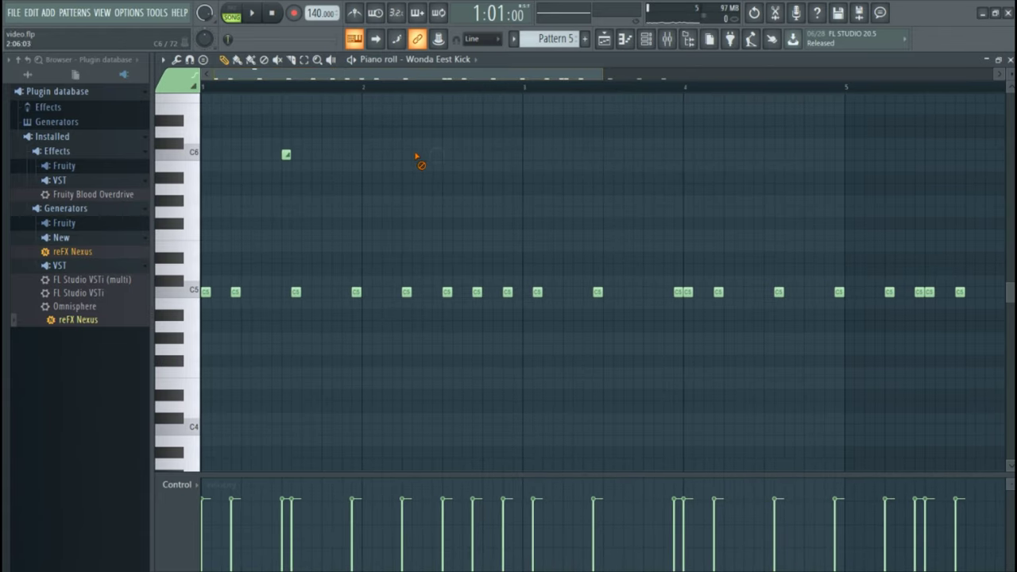
{"action": "right_click", "coordinate": [286, 154]}
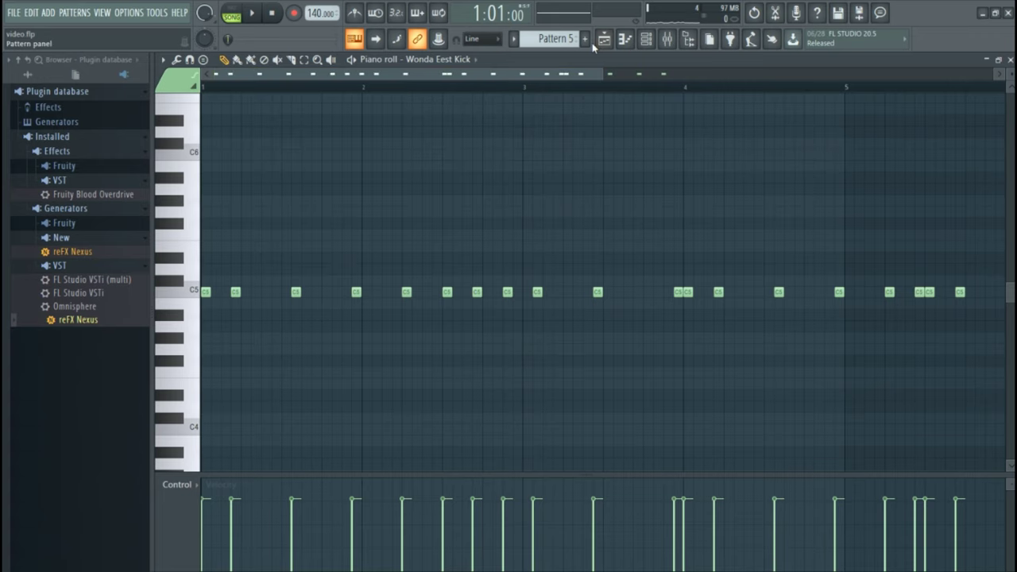
Step: Delete the first two kick notes, at steps 1 and 4 of bar 1, and return to the playlist
{"action": "left_click", "coordinate": [604, 38]}
{"action": "left_click", "coordinate": [604, 38]}
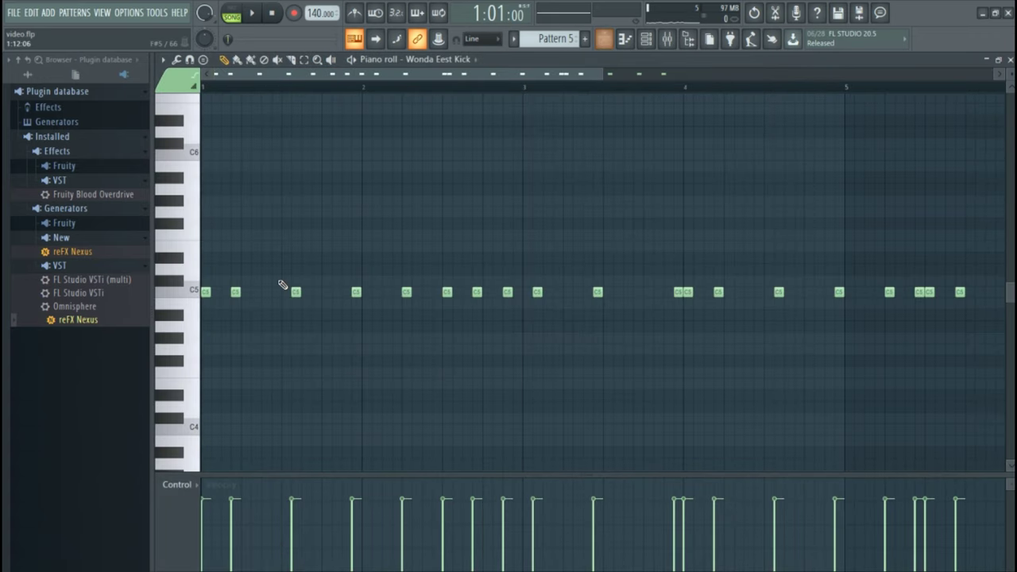
{"action": "right_click", "coordinate": [208, 292]}
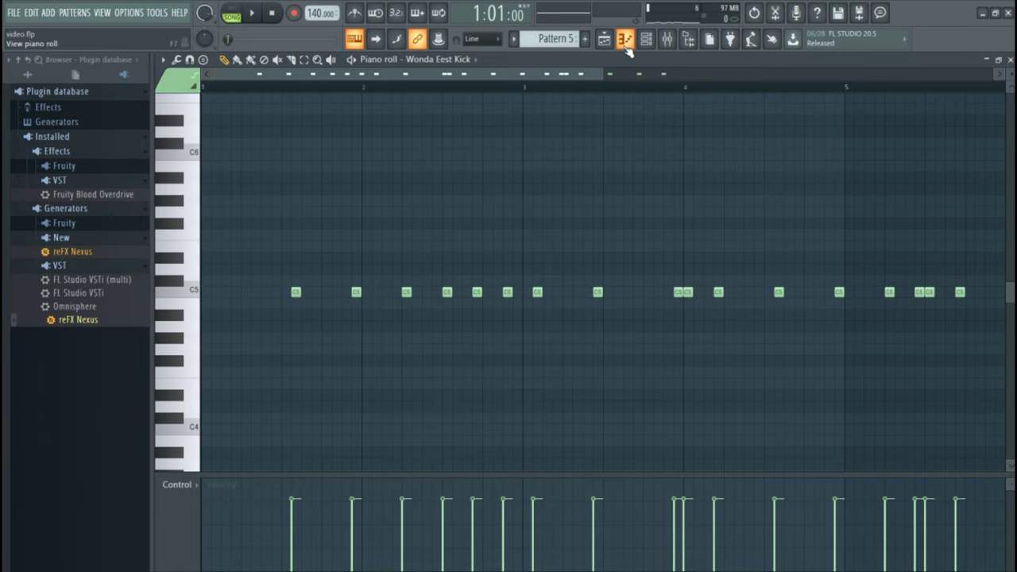
{"action": "left_click", "coordinate": [604, 39]}
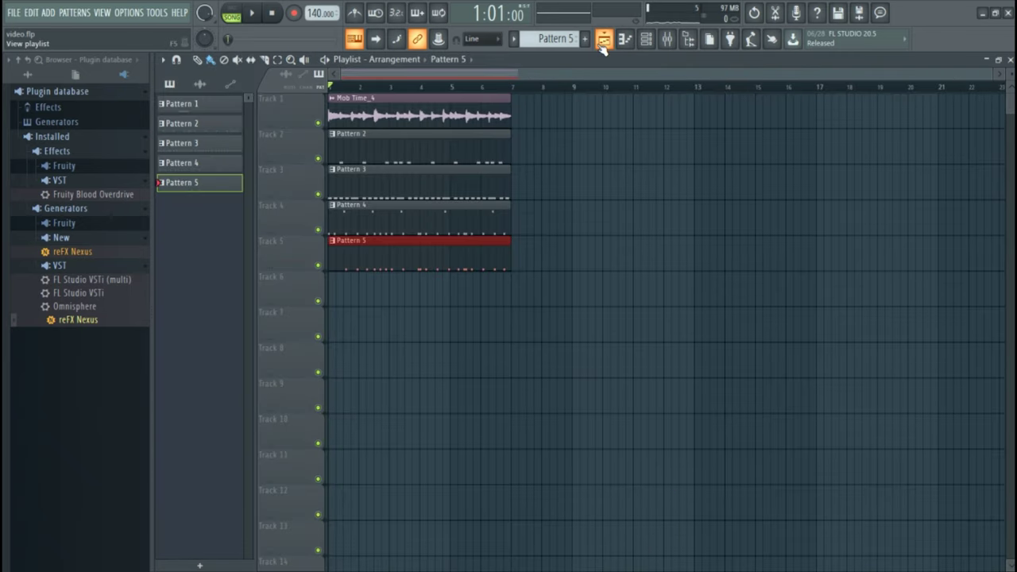
Step: Play back the arrangement, check the track levels in the mixer and raise the Insert 4 fader to its maximum
{"action": "key", "text": "space"}
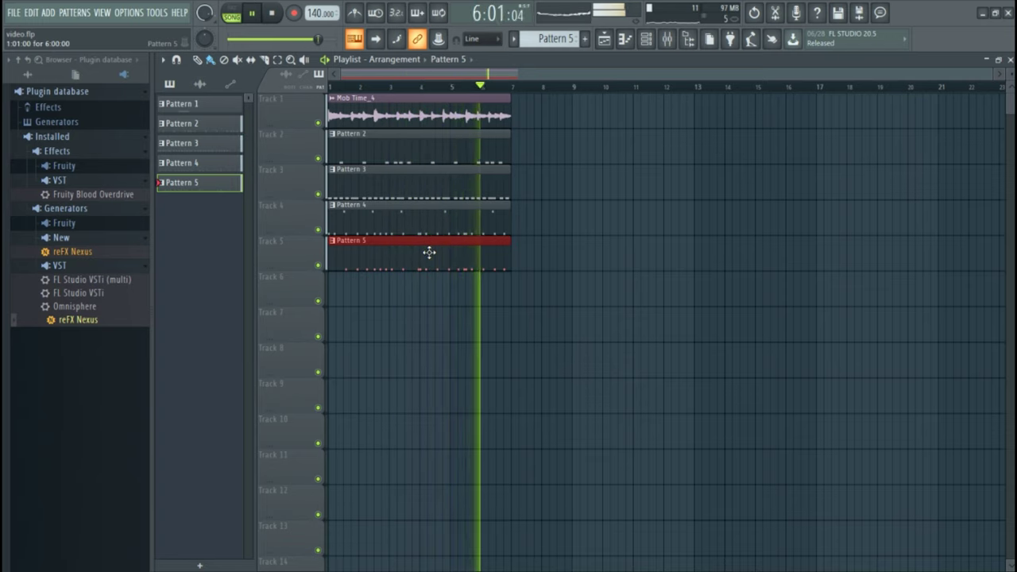
{"action": "key", "text": "space"}
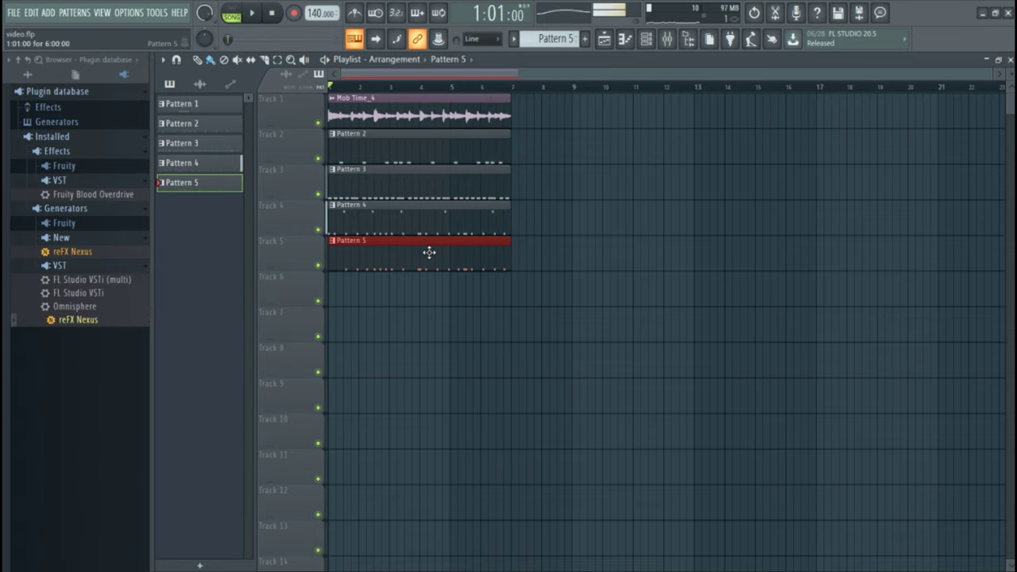
{"action": "left_click", "coordinate": [625, 39]}
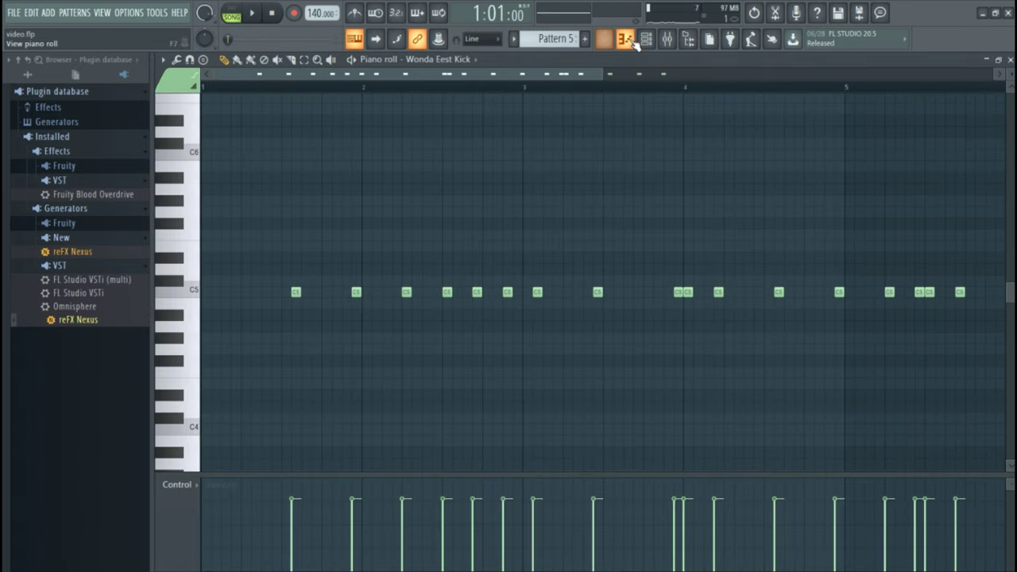
{"action": "left_click", "coordinate": [667, 40]}
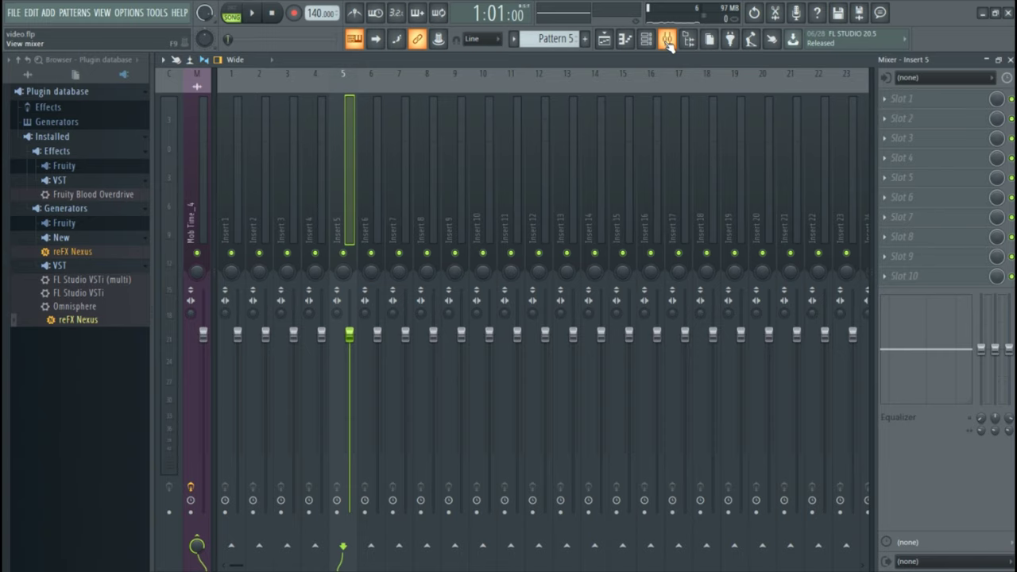
{"action": "key", "text": "space"}
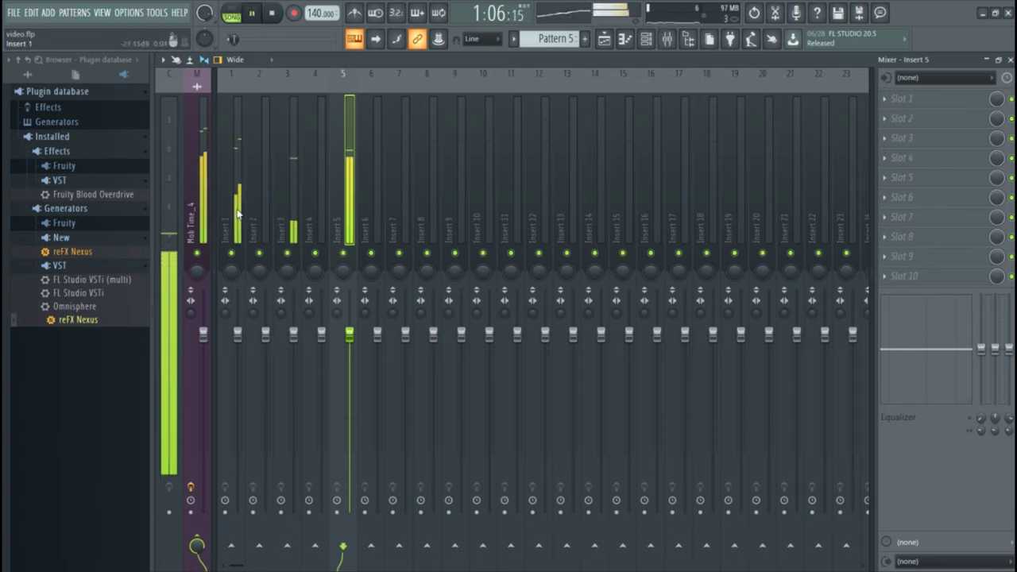
{"action": "key", "text": "space"}
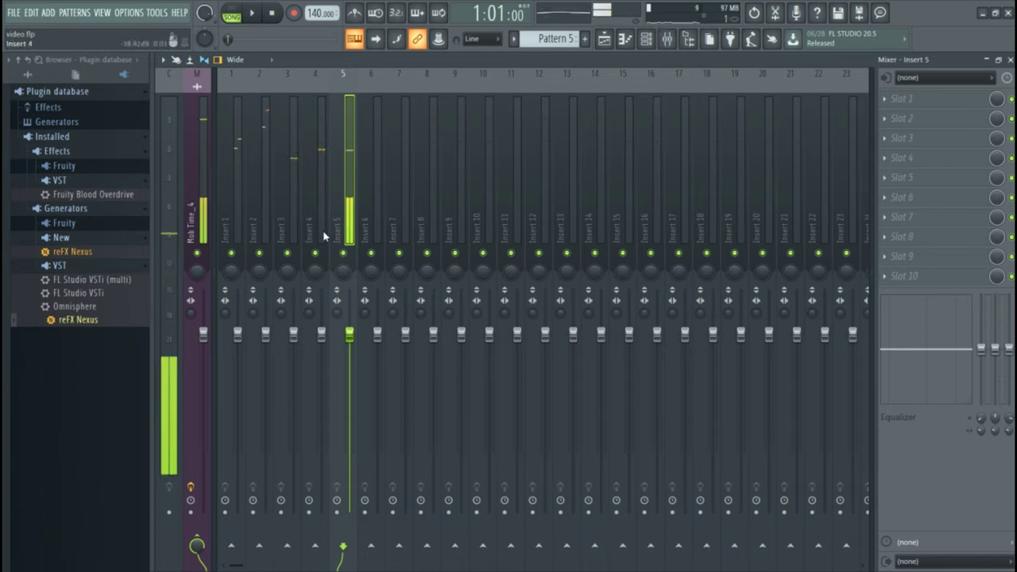
{"action": "left_click_drag", "start_coordinate": [321, 334], "coordinate": [326, 293]}
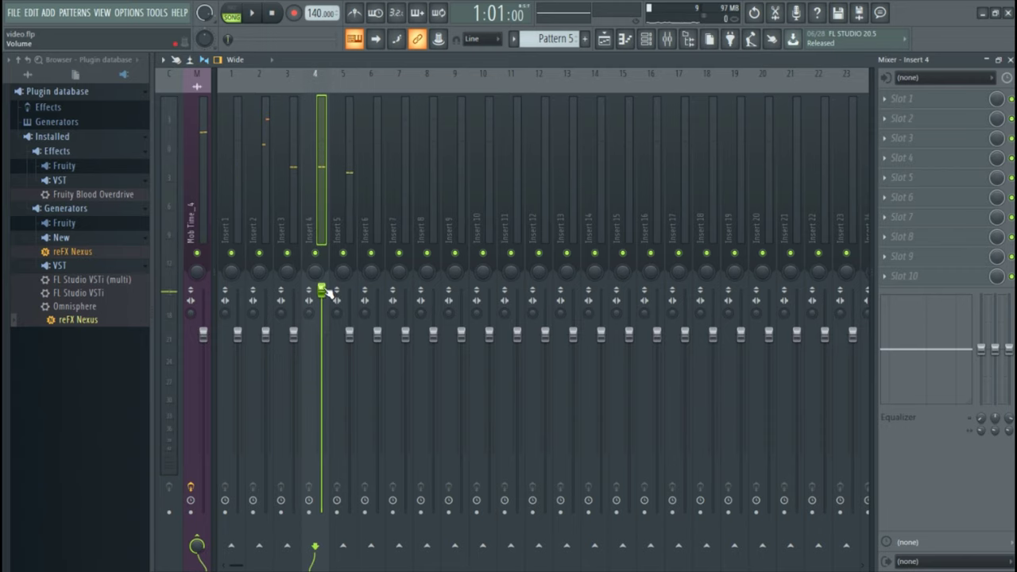
Step: Load Fruity Soft Clipper into the first effect slot of Insert 4 and close its window
{"action": "left_click", "coordinate": [898, 104]}
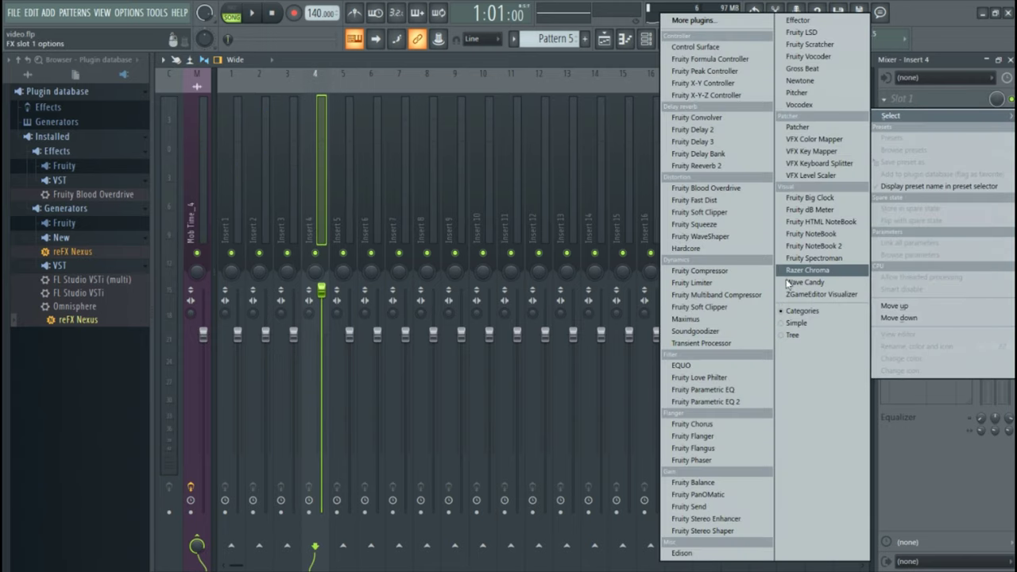
{"action": "left_click", "coordinate": [715, 309]}
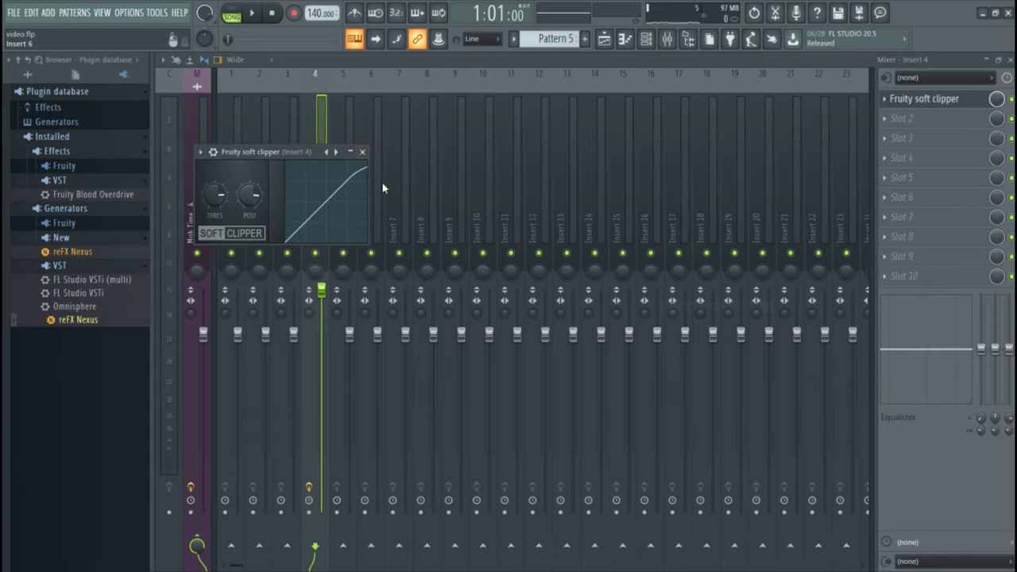
{"action": "left_click", "coordinate": [360, 150]}
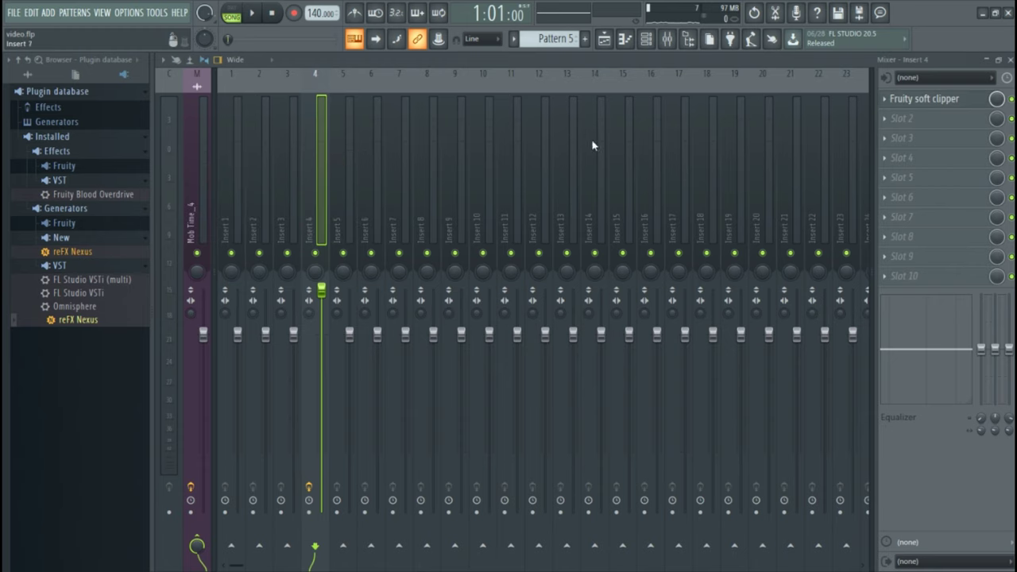
Step: Replace the soft clipper on Insert 4 with Fruity Compressor, set its gain to 15.5 dB and audition the beat
{"action": "left_click", "coordinate": [892, 105]}
{"action": "mouse_move", "coordinate": [894, 116]}
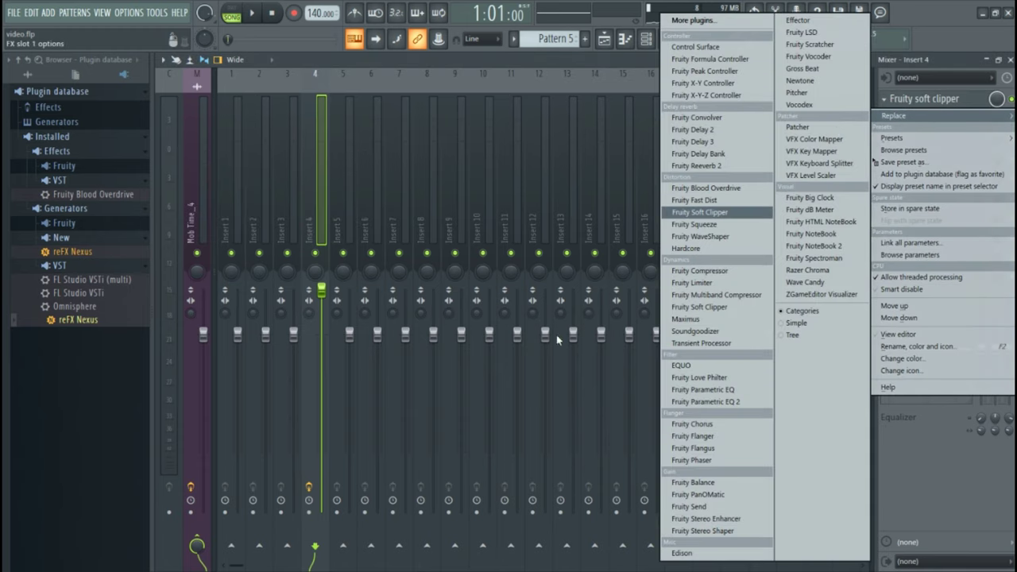
{"action": "left_click", "coordinate": [700, 271]}
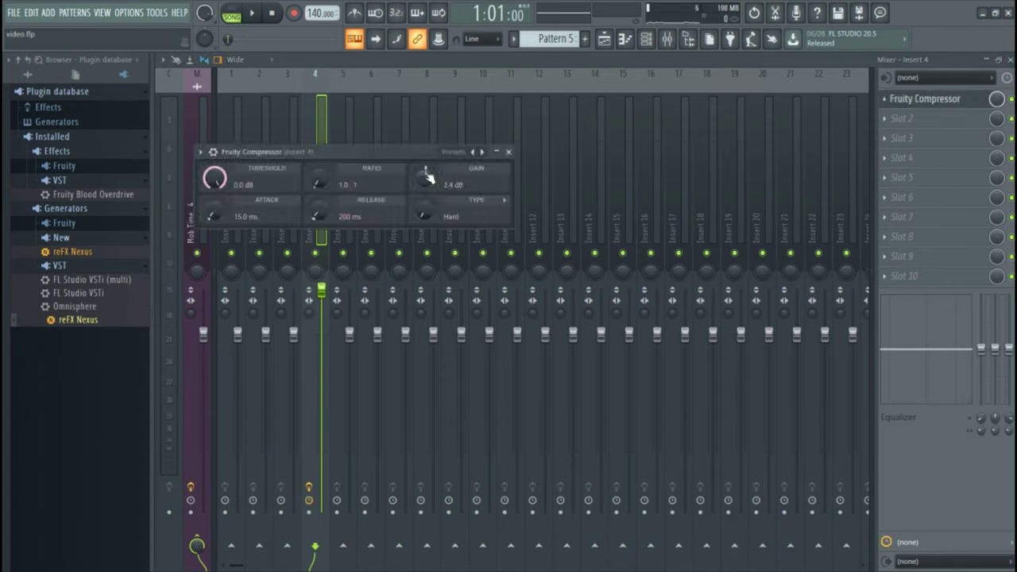
{"action": "left_click_drag", "start_coordinate": [425, 173], "coordinate": [425, 151]}
{"action": "key", "text": "space"}
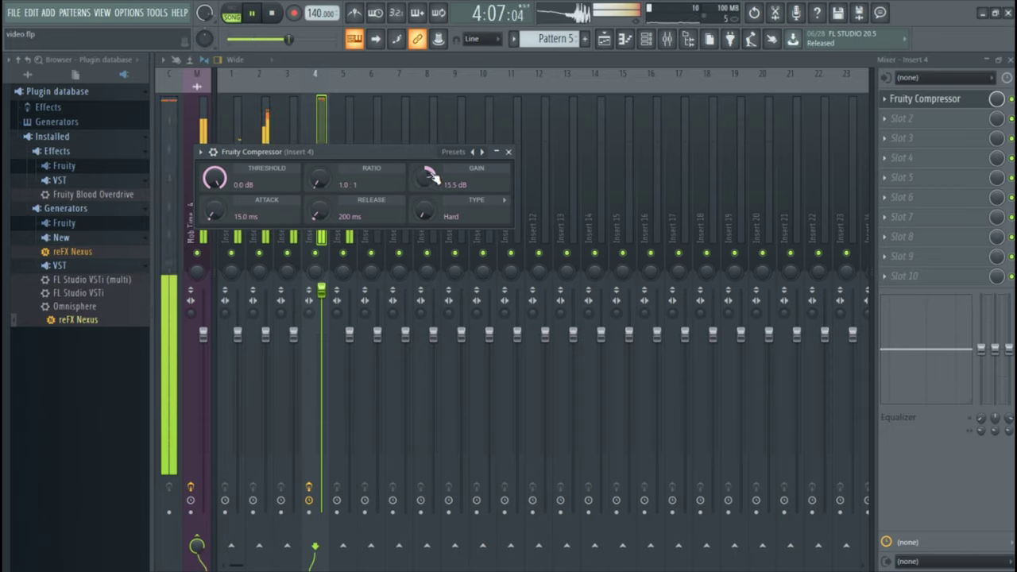
{"action": "key", "text": "space"}
Step: Set the Insert 4 compressor's gain to 2.1 dB, audition the beat again and close the compressor
{"action": "left_click_drag", "start_coordinate": [434, 178], "coordinate": [434, 231]}
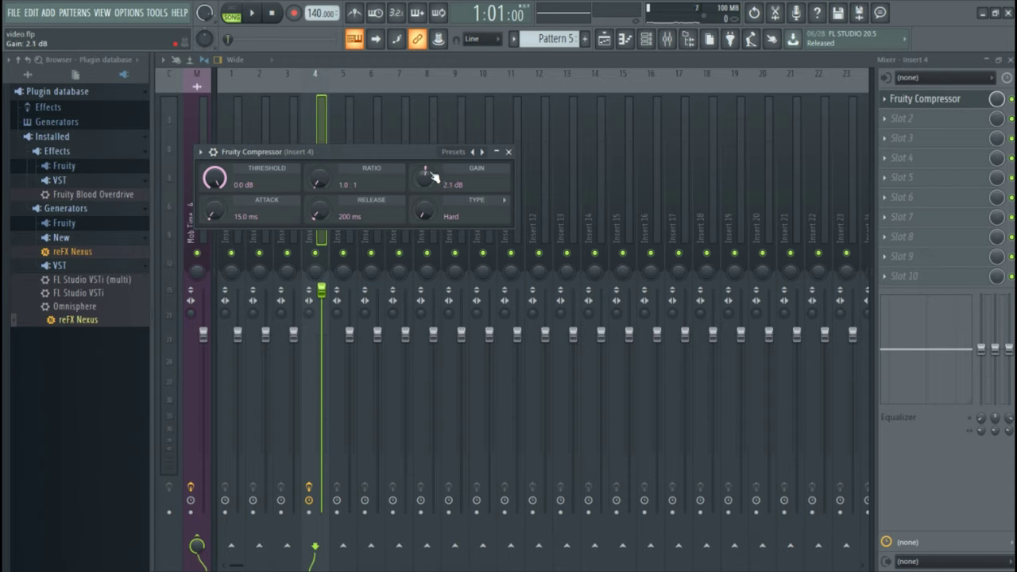
{"action": "key", "text": "space"}
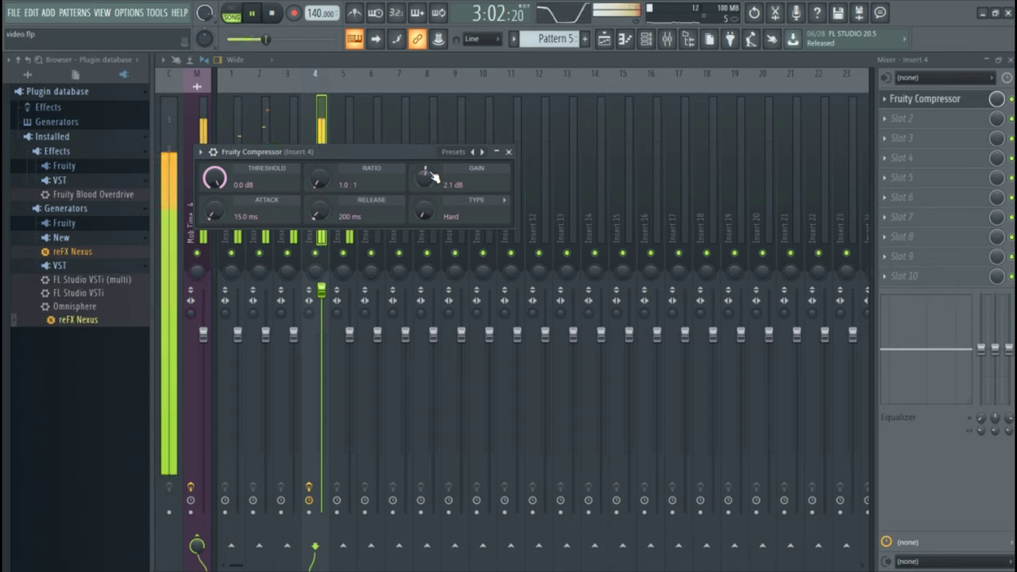
{"action": "key", "text": "space"}
{"action": "key", "text": "Escape"}
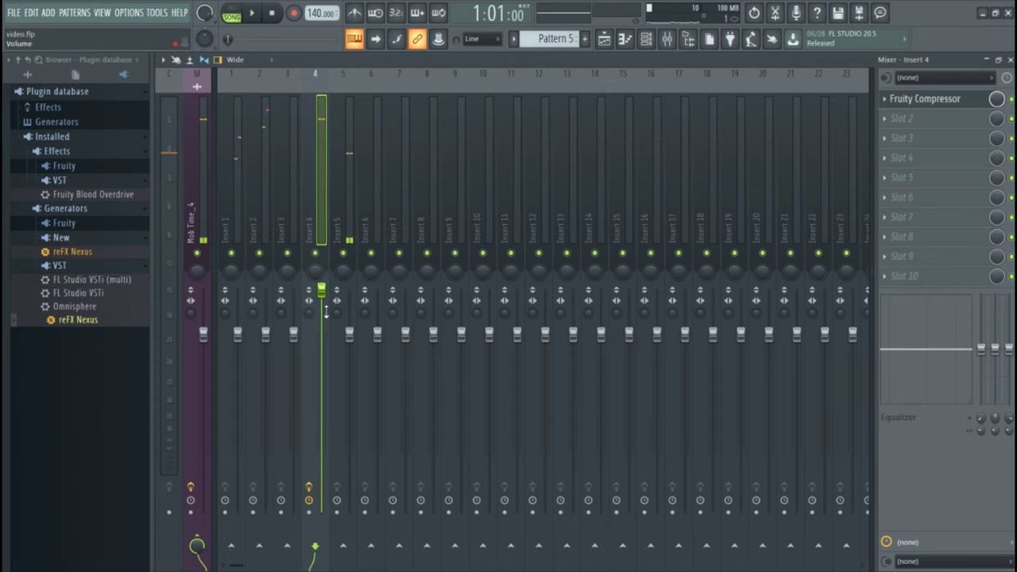
Step: Raise the Insert 5 fader to the same height as Insert 4 and play back the mix
{"action": "left_click", "coordinate": [349, 292]}
{"action": "key", "text": "space"}
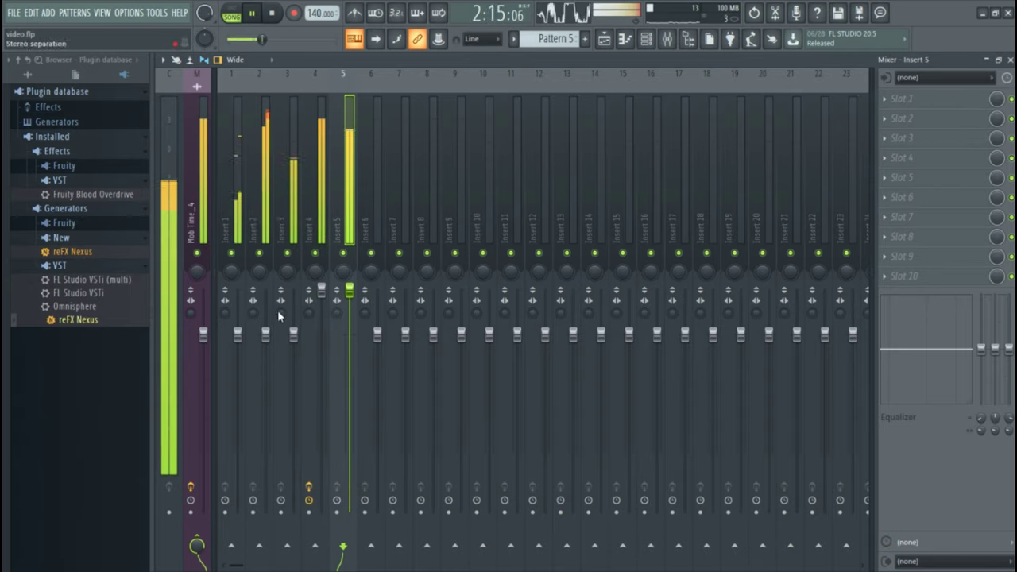
{"action": "key", "text": "space"}
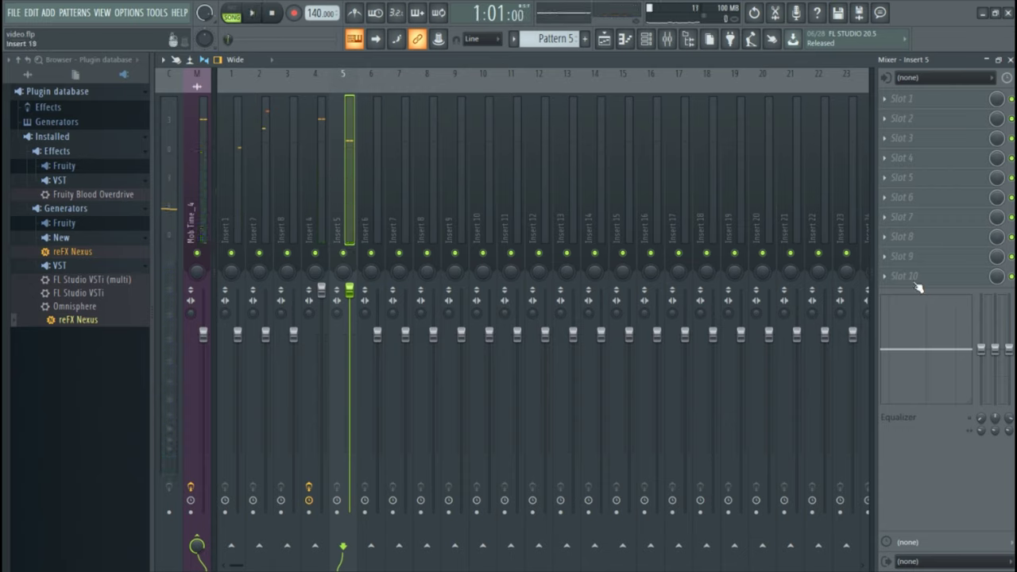
Step: Inspect the effects on the master mixer track and return to the playlist
{"action": "left_click", "coordinate": [208, 110]}
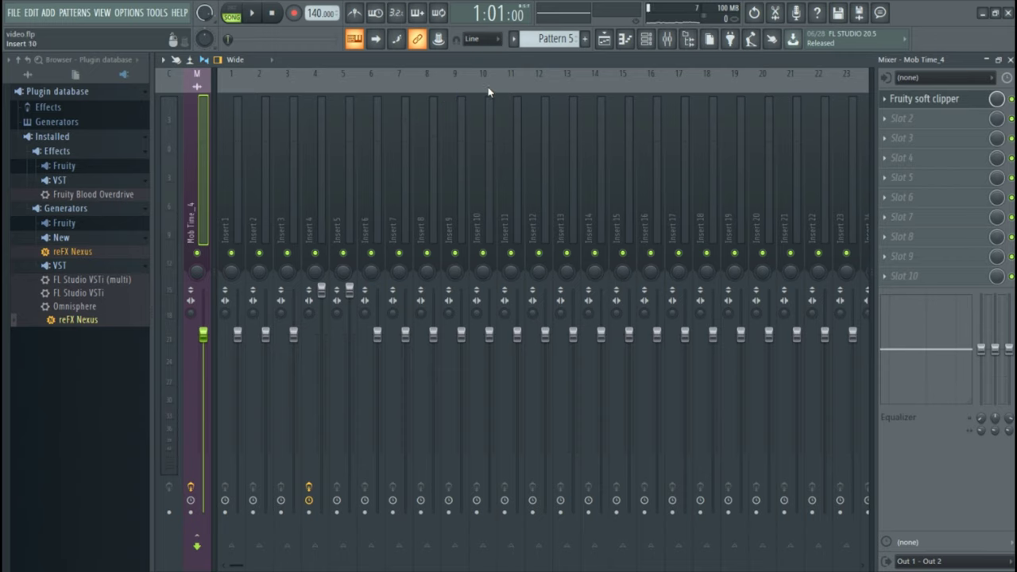
{"action": "left_click", "coordinate": [625, 43]}
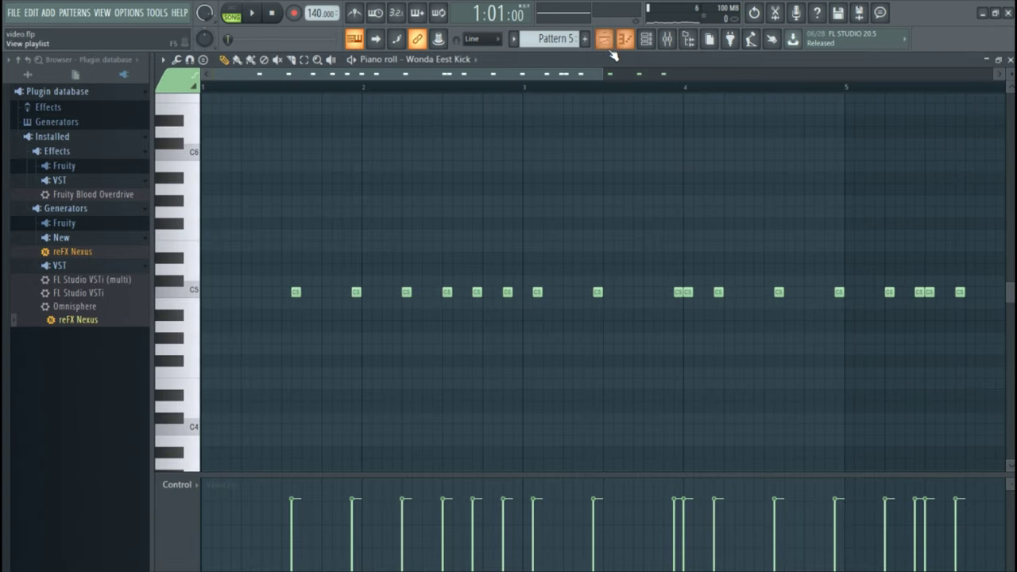
{"action": "left_click", "coordinate": [604, 38]}
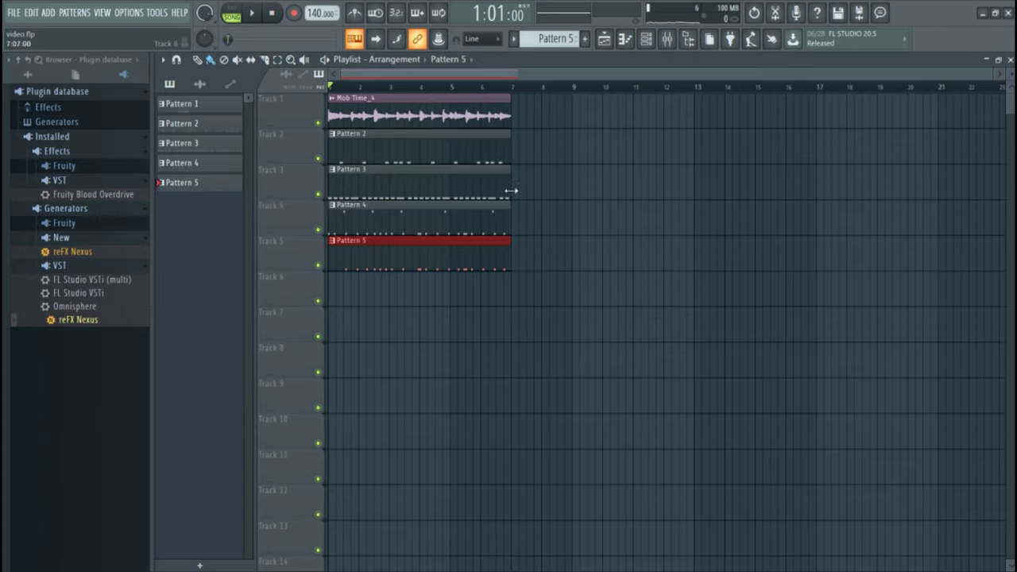
Step: Clone the Mob Time_4 channel in the channel rack
{"action": "left_click", "coordinate": [646, 41]}
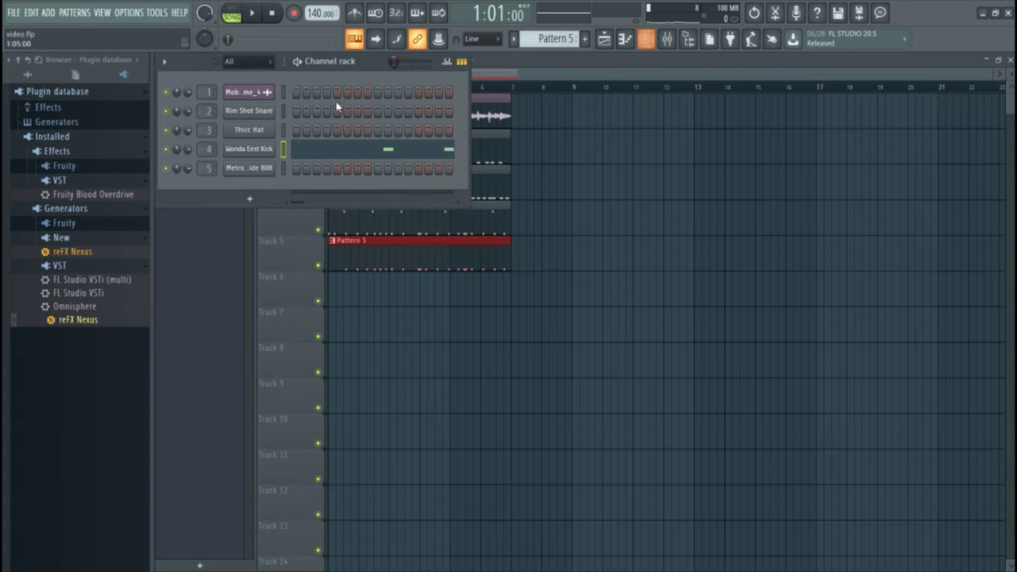
{"action": "right_click", "coordinate": [249, 95]}
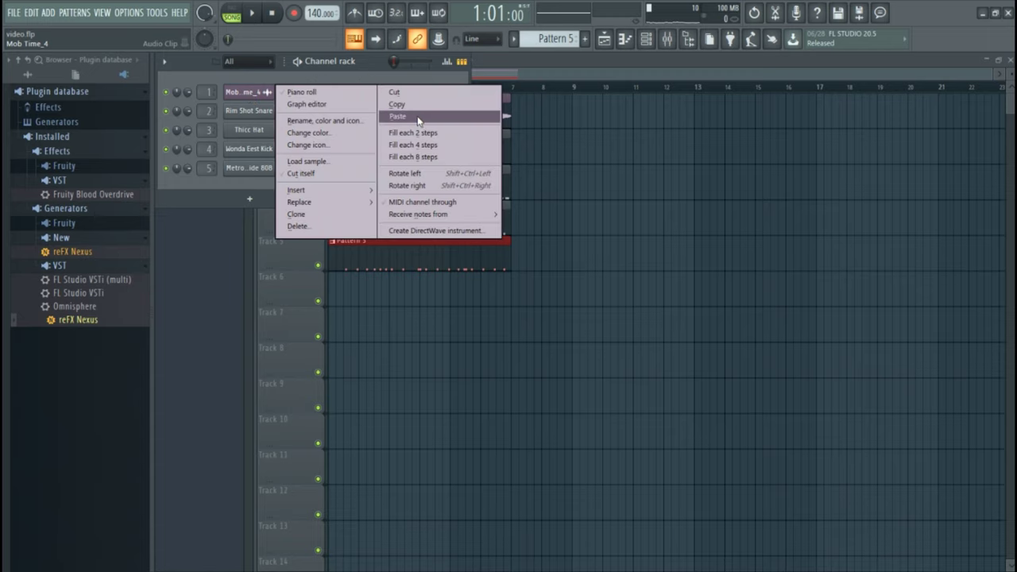
{"action": "mouse_move", "coordinate": [316, 193]}
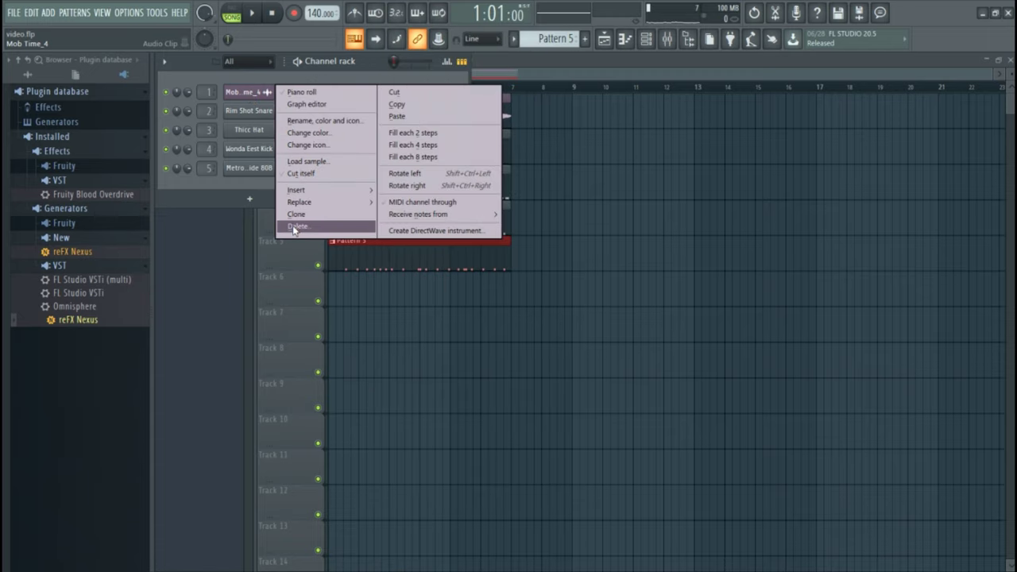
{"action": "left_click", "coordinate": [297, 214]}
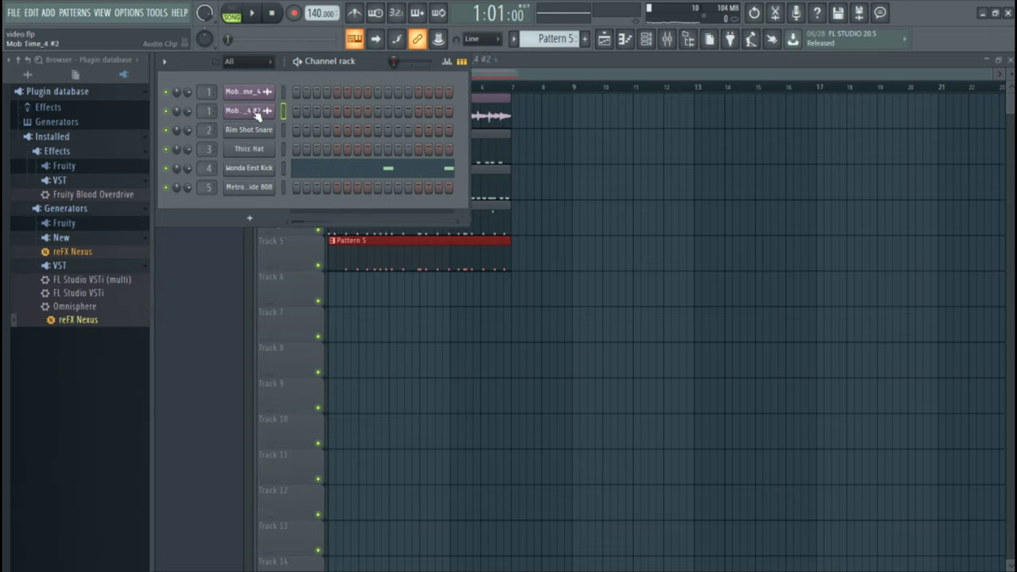
Step: Open the cloned Mob Time_4 sample in the audio editor and place it as a new audio clip at bar 1 of Track 6
{"action": "left_click", "coordinate": [255, 114]}
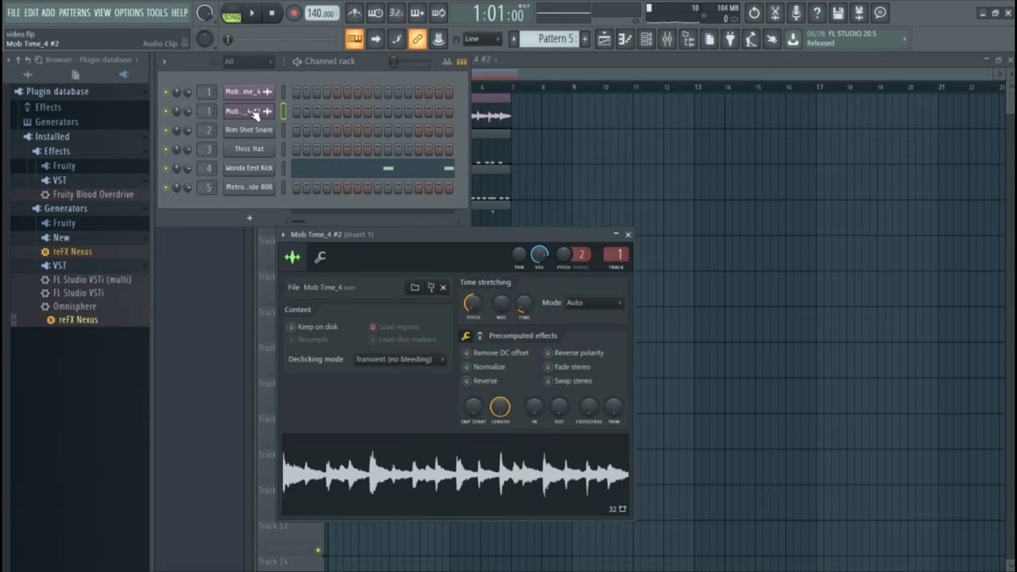
{"action": "right_click", "coordinate": [445, 447]}
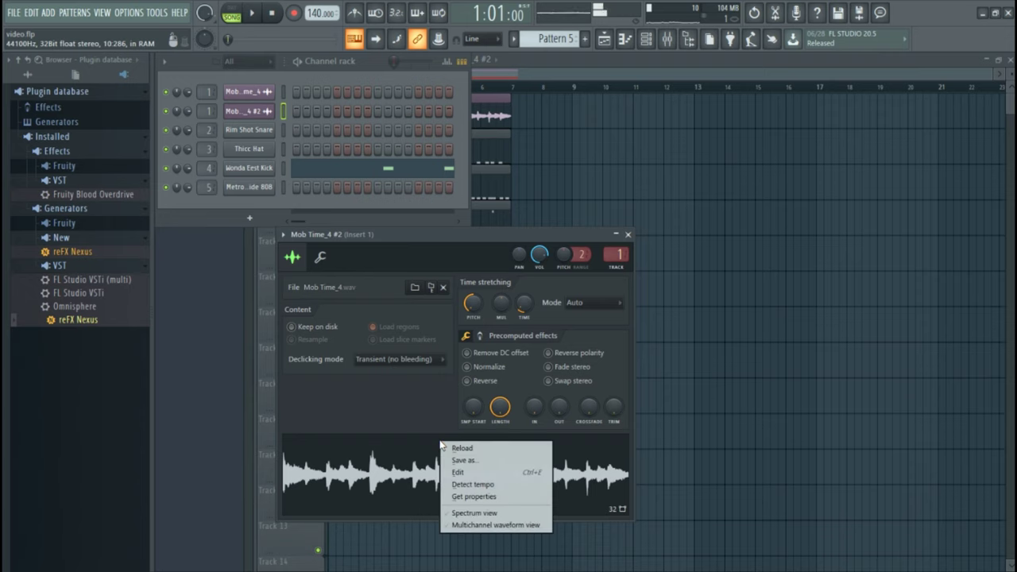
{"action": "left_click", "coordinate": [463, 474]}
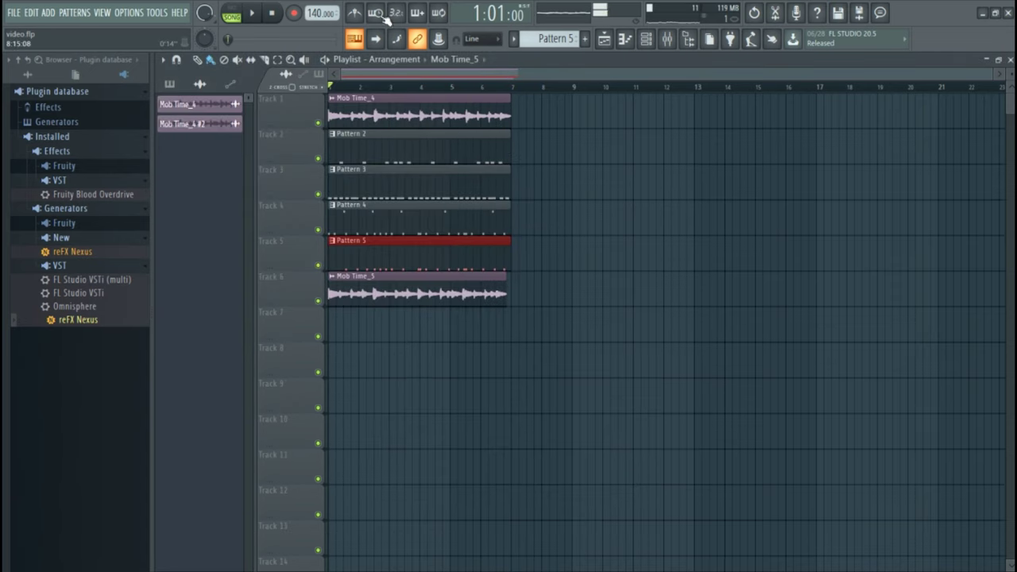
{"action": "left_click", "coordinate": [568, 59]}
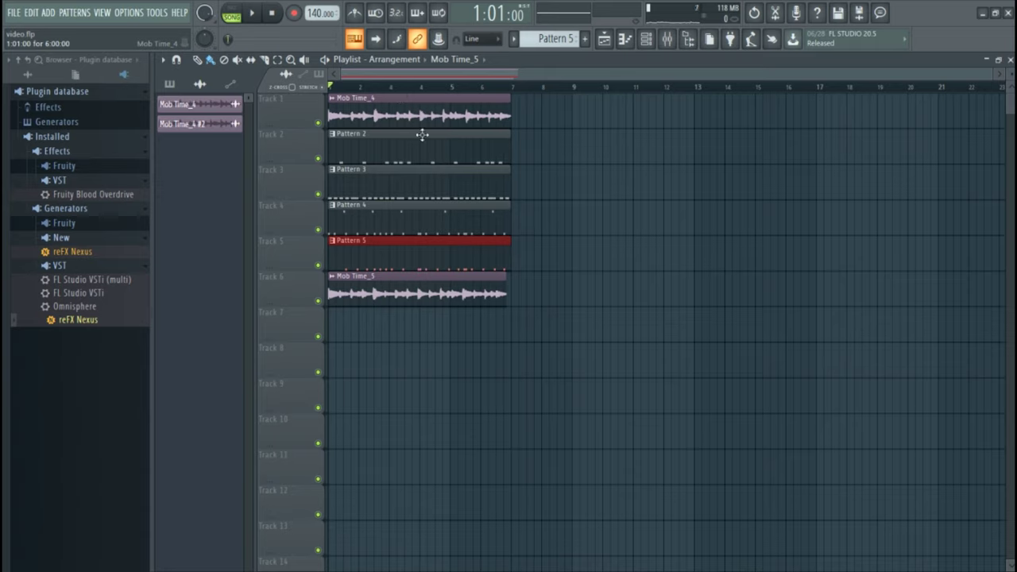
Step: Move the Mob Time_4 clip and the Pattern 2 to Pattern 5 clips to about bars 12–13, keeping each on its own track
{"action": "left_click", "coordinate": [387, 108]}
{"action": "left_click_drag", "start_coordinate": [388, 149], "coordinate": [572, 154]}
{"action": "left_click_drag", "start_coordinate": [493, 199], "coordinate": [857, 177]}
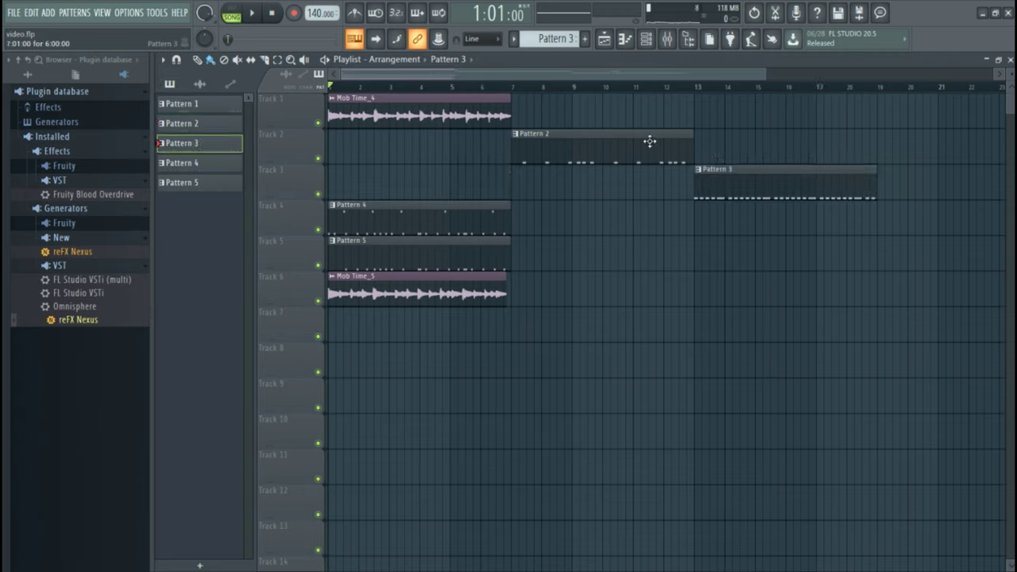
{"action": "left_click_drag", "start_coordinate": [649, 140], "coordinate": [823, 155]}
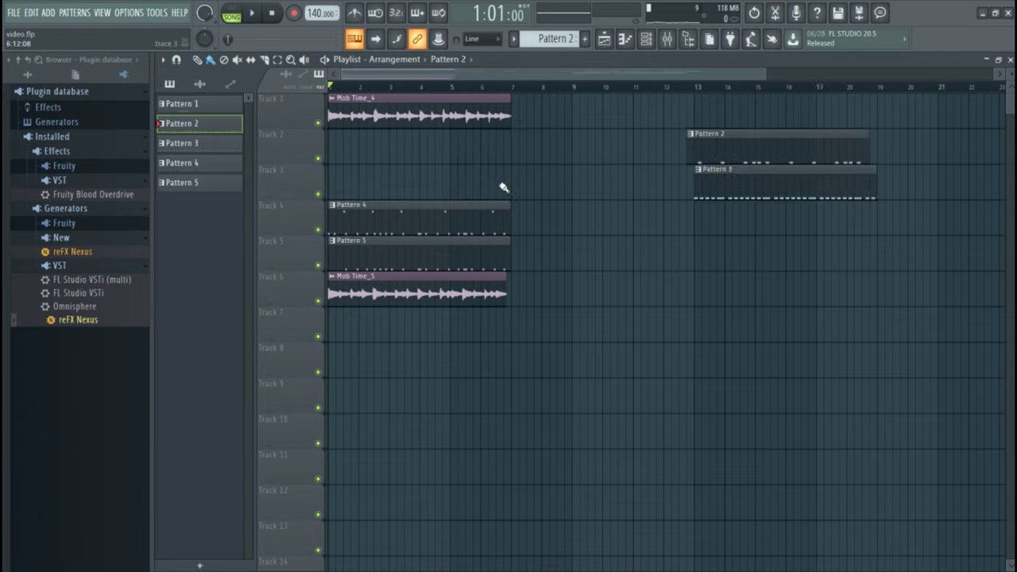
{"action": "left_click_drag", "start_coordinate": [474, 223], "coordinate": [829, 226]}
{"action": "left_click_drag", "start_coordinate": [493, 253], "coordinate": [801, 231]}
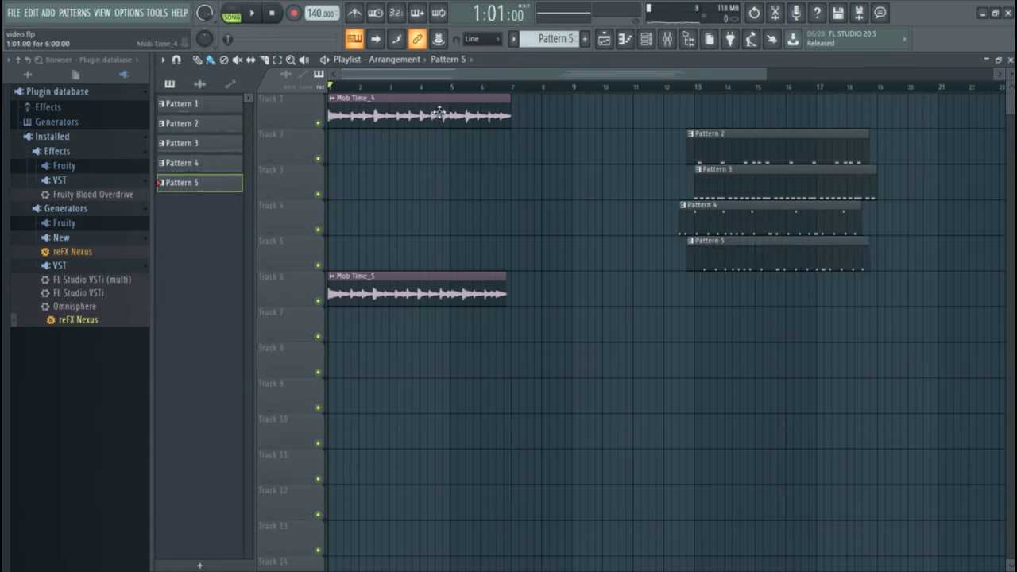
{"action": "left_click_drag", "start_coordinate": [441, 117], "coordinate": [783, 117]}
Step: Move the Mob Time_5 clip to bar 1 of Track 1 and time-stretch it in Auto mode until it ends near bar 11
{"action": "left_click_drag", "start_coordinate": [357, 294], "coordinate": [424, 127]}
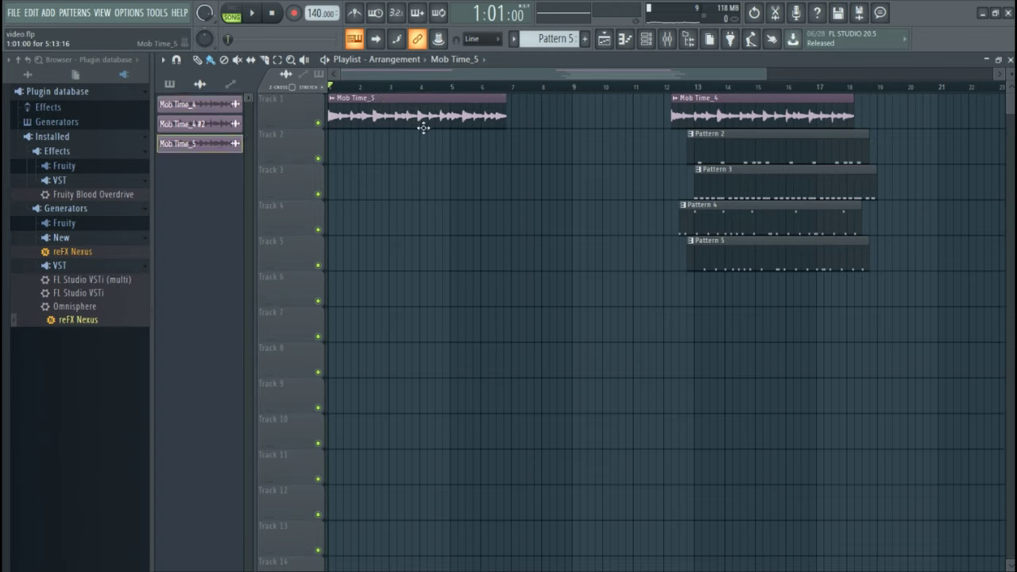
{"action": "double_click", "coordinate": [457, 116]}
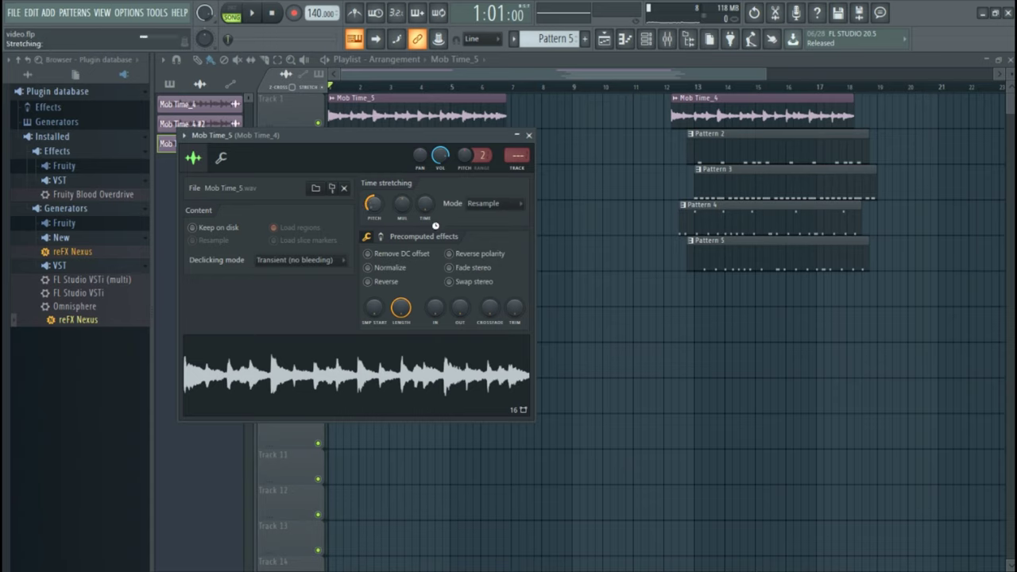
{"action": "left_click_drag", "start_coordinate": [424, 205], "coordinate": [424, 176]}
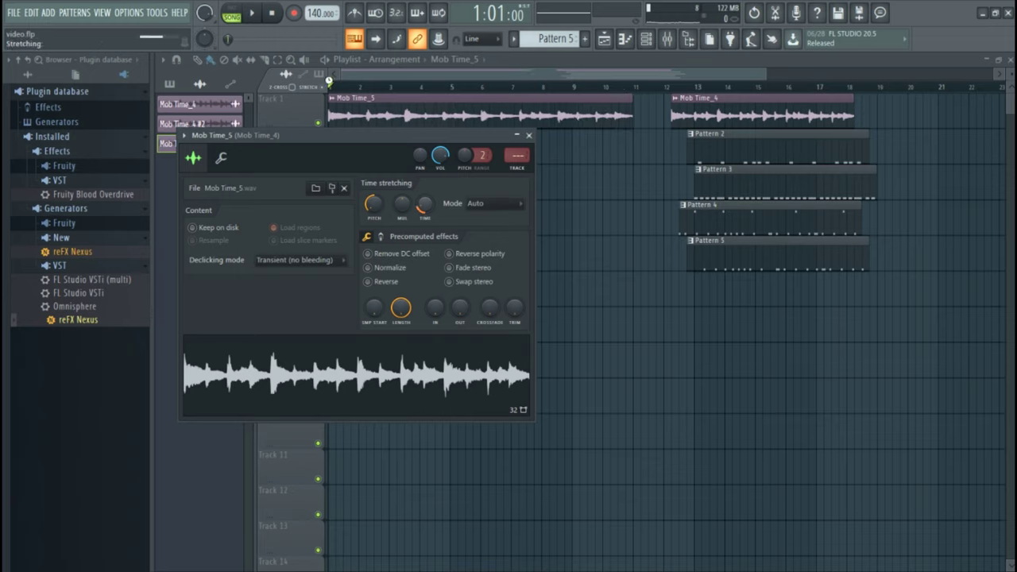
Step: Play the Mob Time_5 clip and increase its time stretching until the clip ends at bar 12
{"action": "key", "text": "space"}
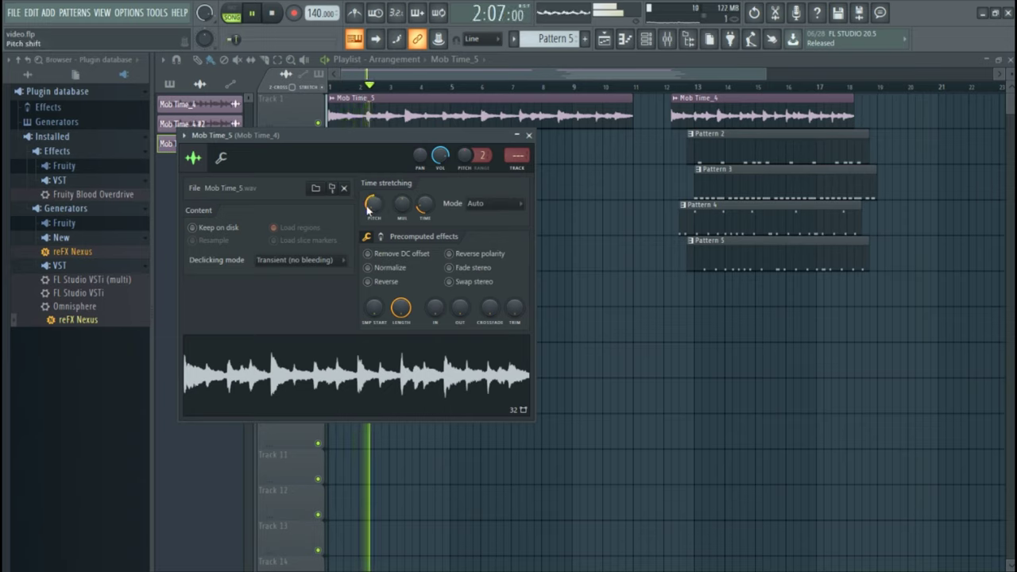
{"action": "left_click_drag", "start_coordinate": [424, 204], "coordinate": [424, 188]}
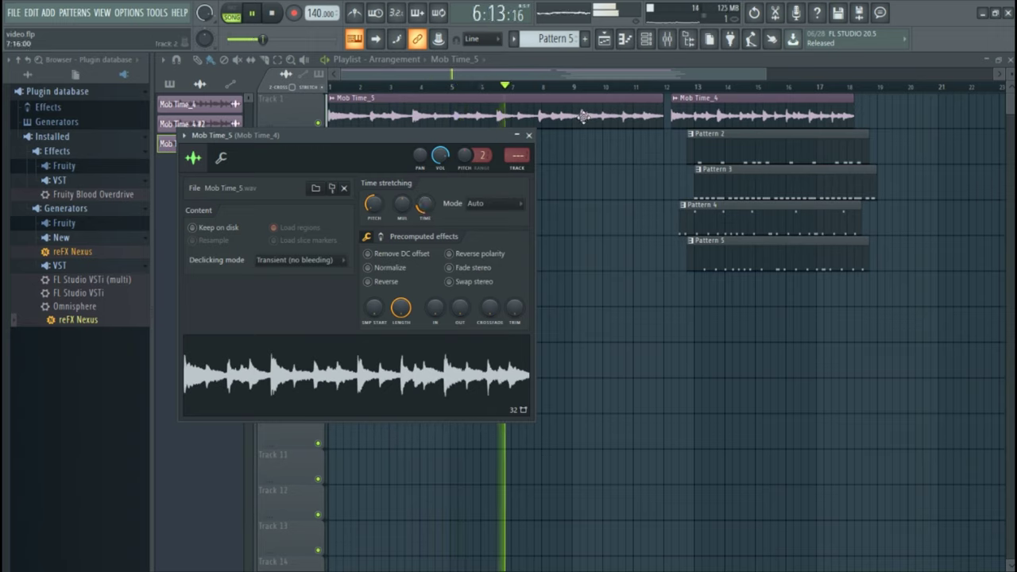
{"action": "key", "text": "space"}
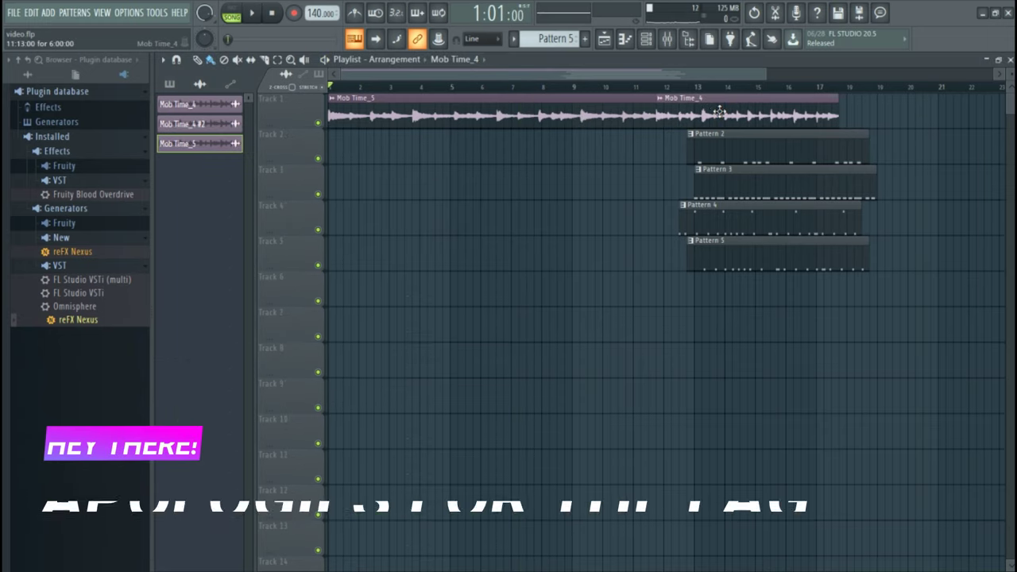
Step: Align the Mob Time_4 and Pattern 2 to Pattern 5 clips at bar 12, directly after Mob Time_5, and play the arrangement
{"action": "left_click", "coordinate": [721, 113]}
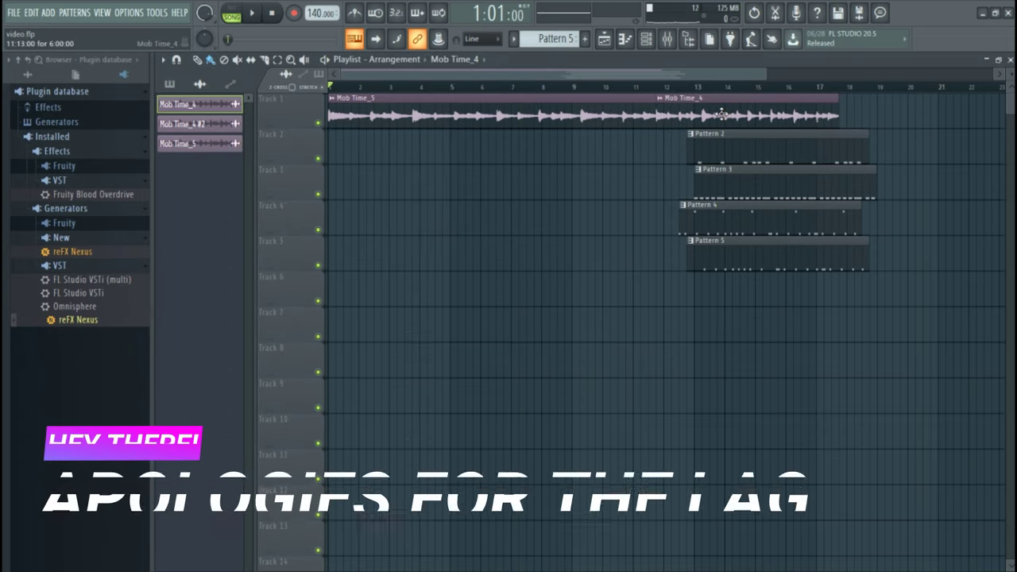
{"action": "left_click_drag", "start_coordinate": [721, 114], "coordinate": [710, 150]}
{"action": "mouse_move", "coordinate": [726, 190]}
{"action": "left_mouse_down"}
{"action": "mouse_move", "coordinate": [699, 200]}
{"action": "mouse_move", "coordinate": [710, 199]}
{"action": "left_mouse_up"}
{"action": "left_click_drag", "start_coordinate": [722, 238], "coordinate": [698, 230]}
{"action": "left_click", "coordinate": [698, 230]}
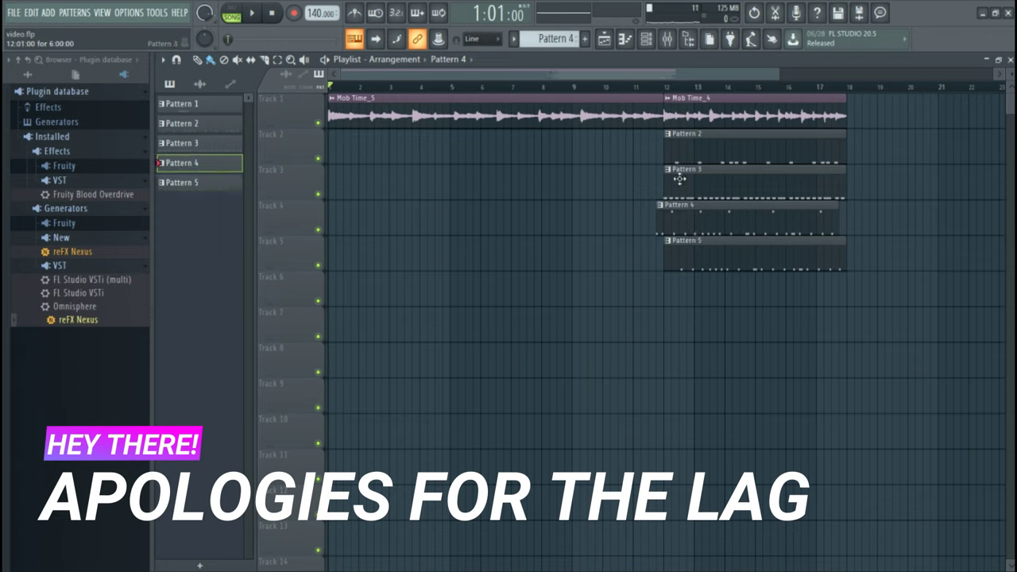
{"action": "left_click_drag", "start_coordinate": [692, 210], "coordinate": [694, 207]}
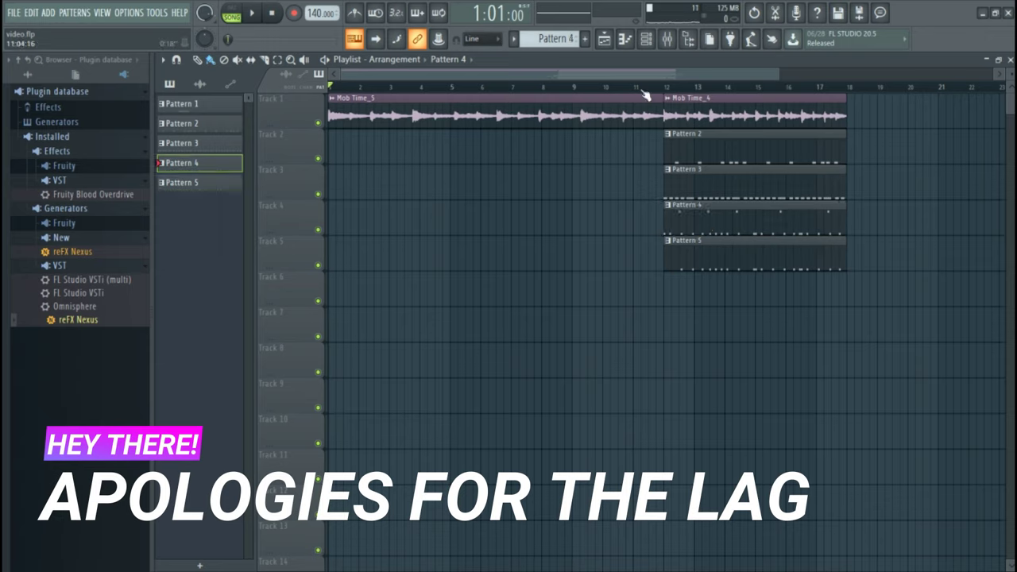
{"action": "key", "text": "space"}
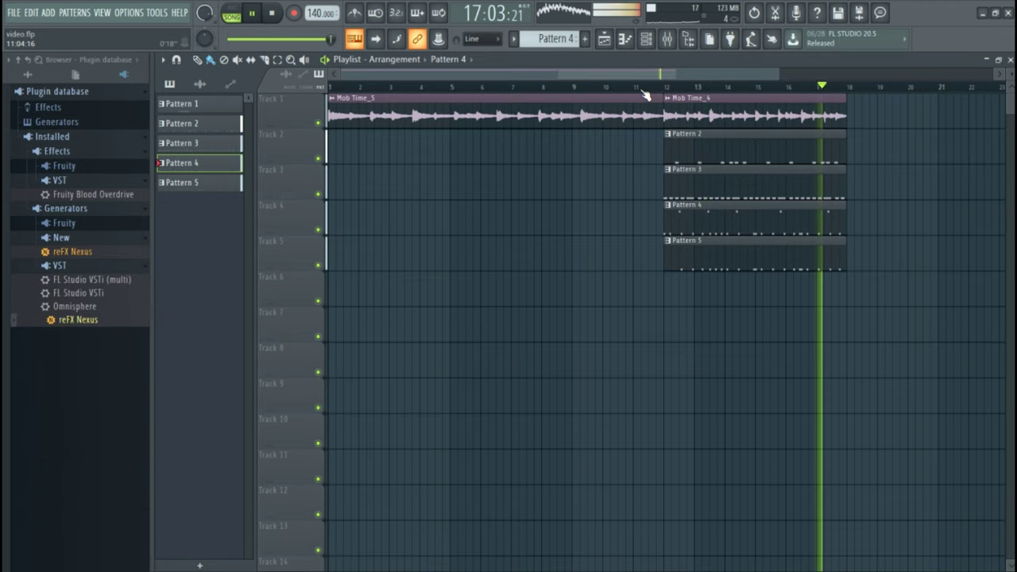
{"action": "key", "text": "space"}
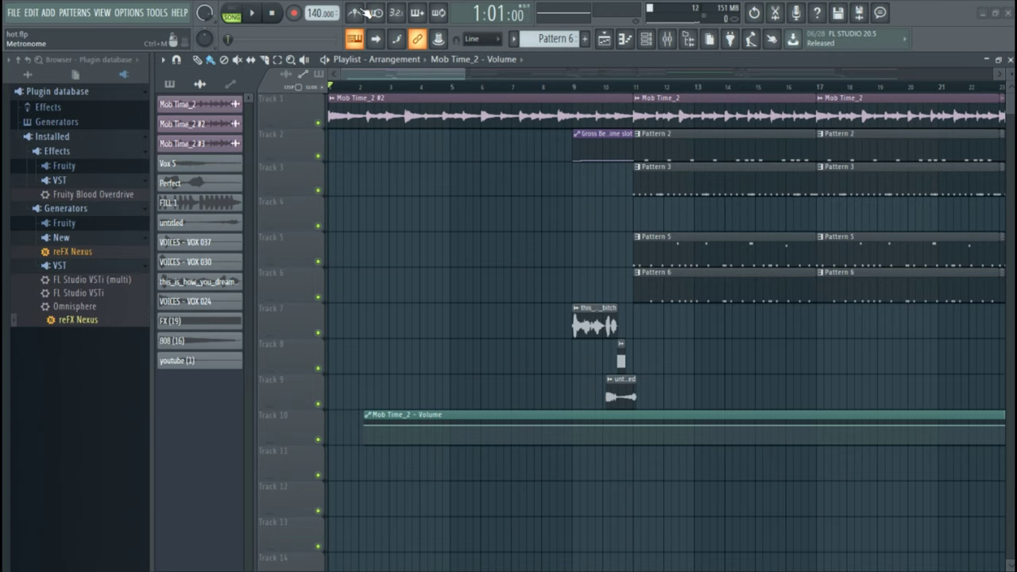
Step: Play the hot.flp arrangement from bar 23 to hear the chopped loop and drum transition
{"action": "left_click_drag", "start_coordinate": [403, 68], "coordinate": [416, 120]}
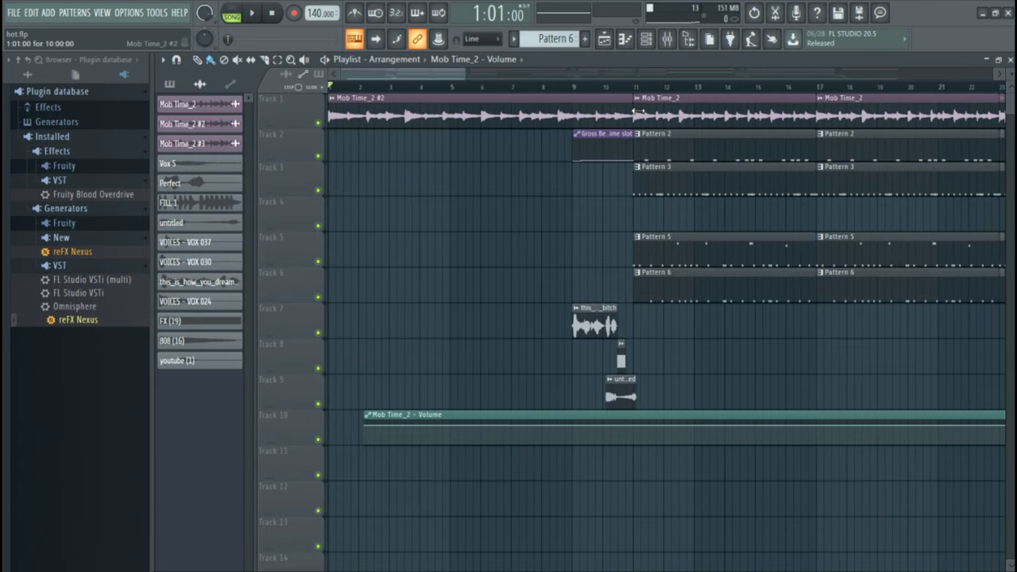
{"action": "left_click_drag", "start_coordinate": [437, 73], "coordinate": [531, 96]}
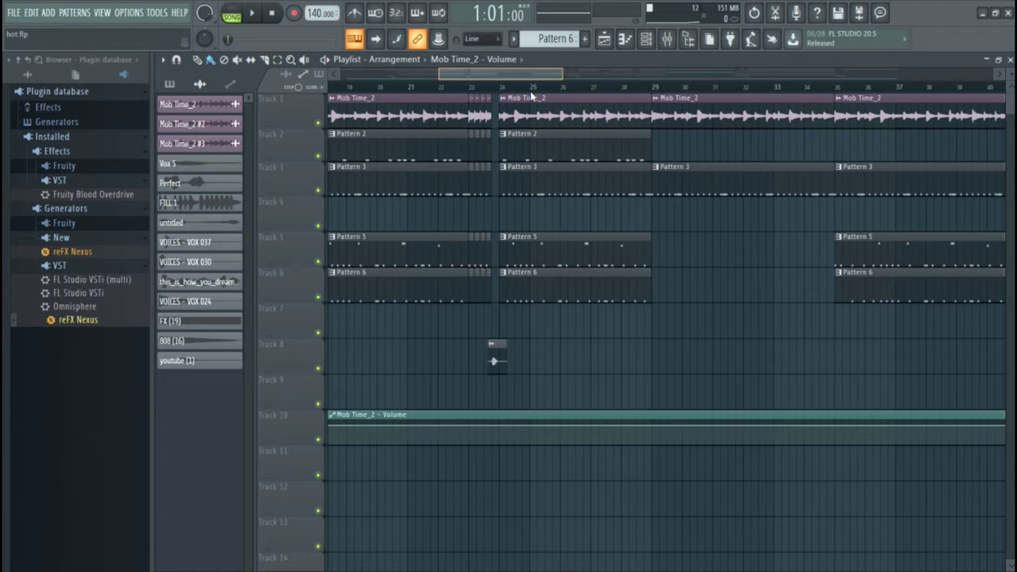
{"action": "left_click", "coordinate": [468, 87]}
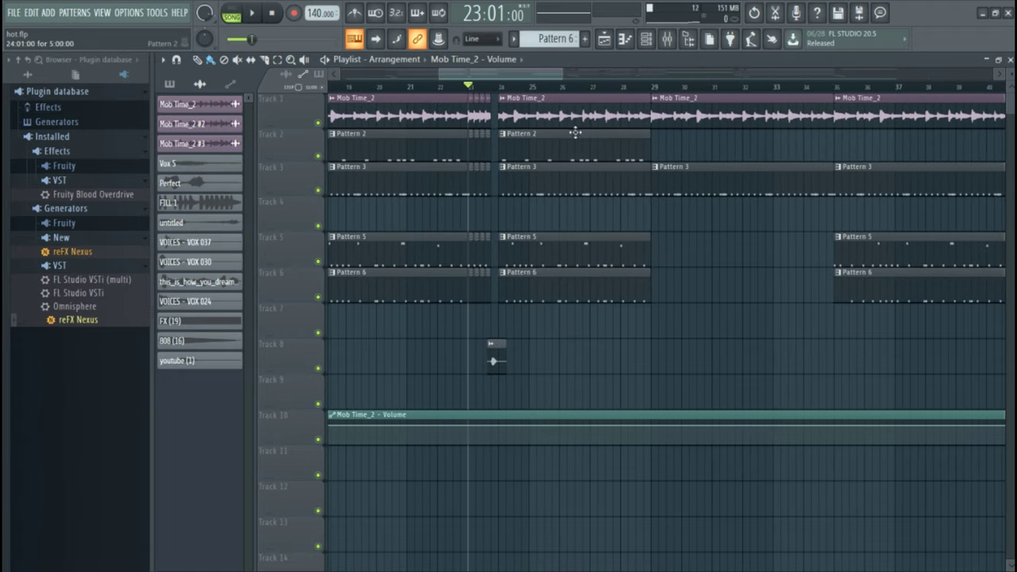
{"action": "key", "text": "space"}
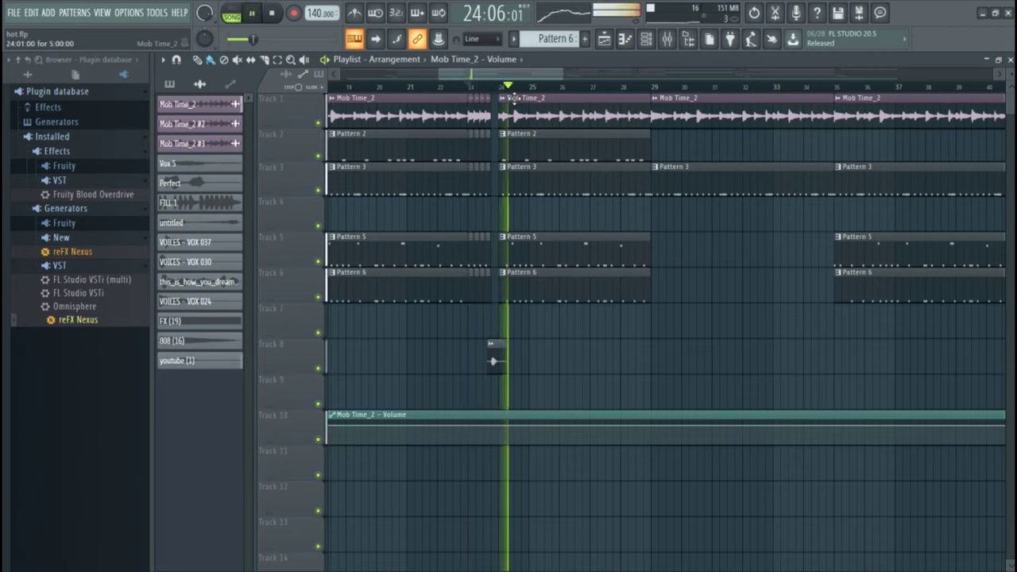
{"action": "key", "text": "space"}
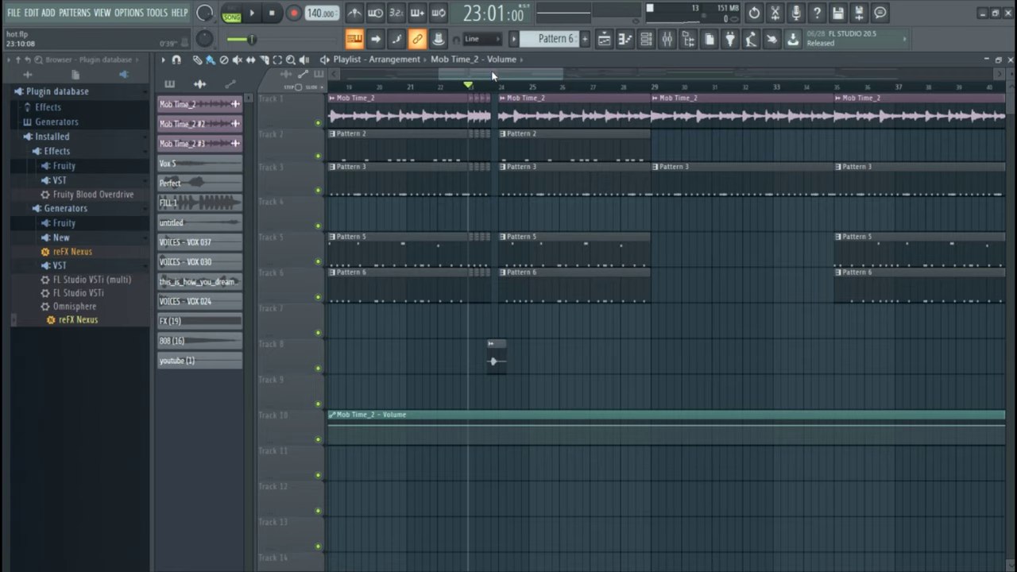
Step: Play the transition from bar 9, where the Gross Beat automation and vocal effects lead into the drums
{"action": "left_click_drag", "start_coordinate": [492, 76], "coordinate": [397, 75]}
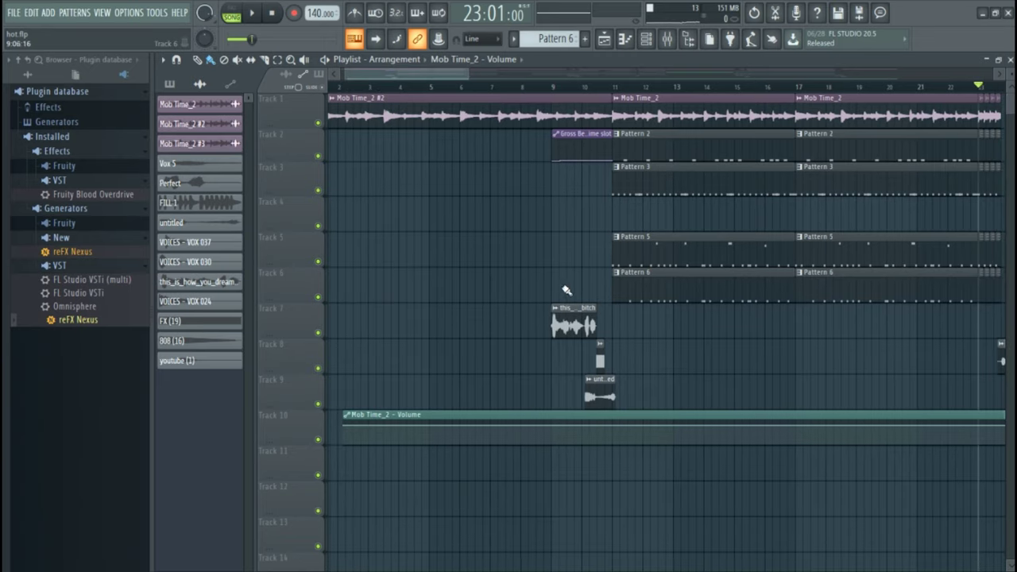
{"action": "left_click", "coordinate": [553, 88]}
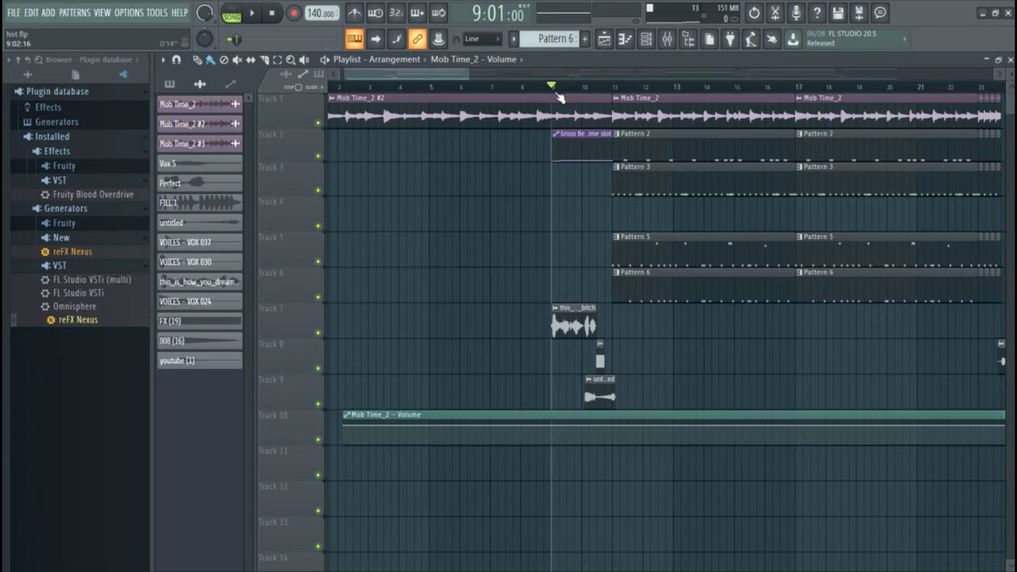
{"action": "key", "text": "space"}
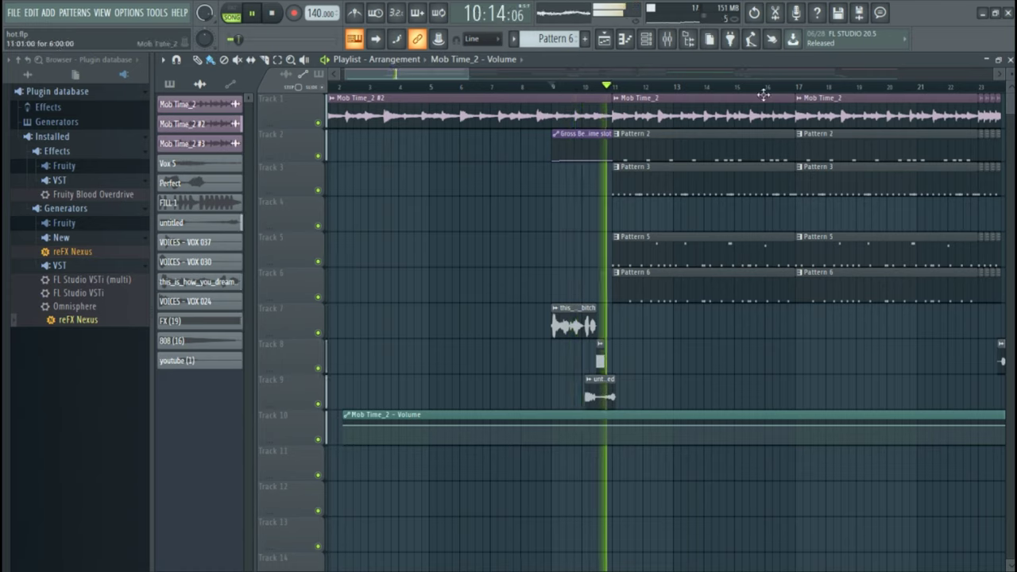
{"action": "key", "text": "space"}
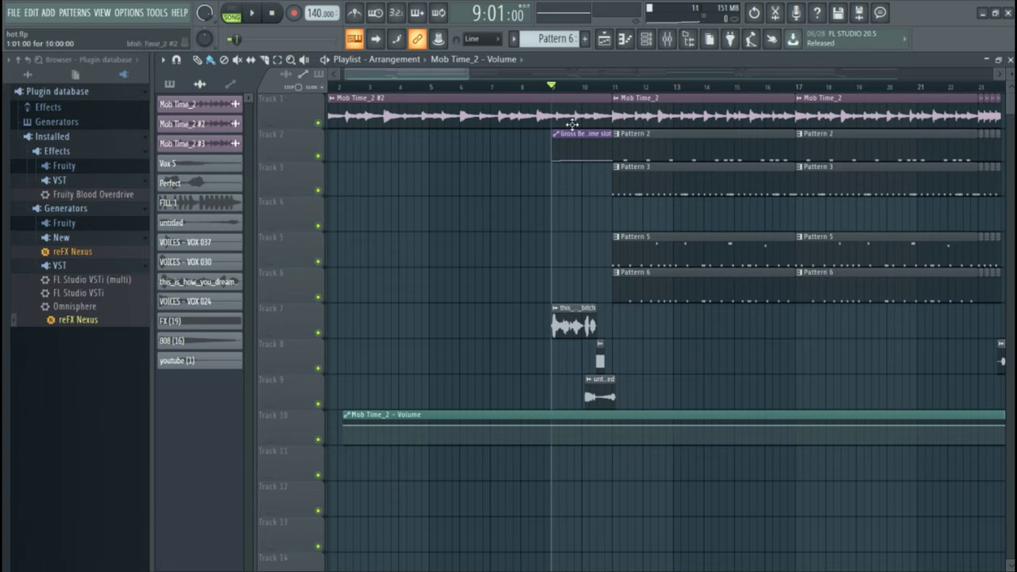
Step: Listen to Tracks 1 and 2 alone from bar 9 to hear the Gross Beat automation, and re-enable all tracks
{"action": "right_click", "coordinate": [318, 124]}
{"action": "right_click", "coordinate": [319, 157]}
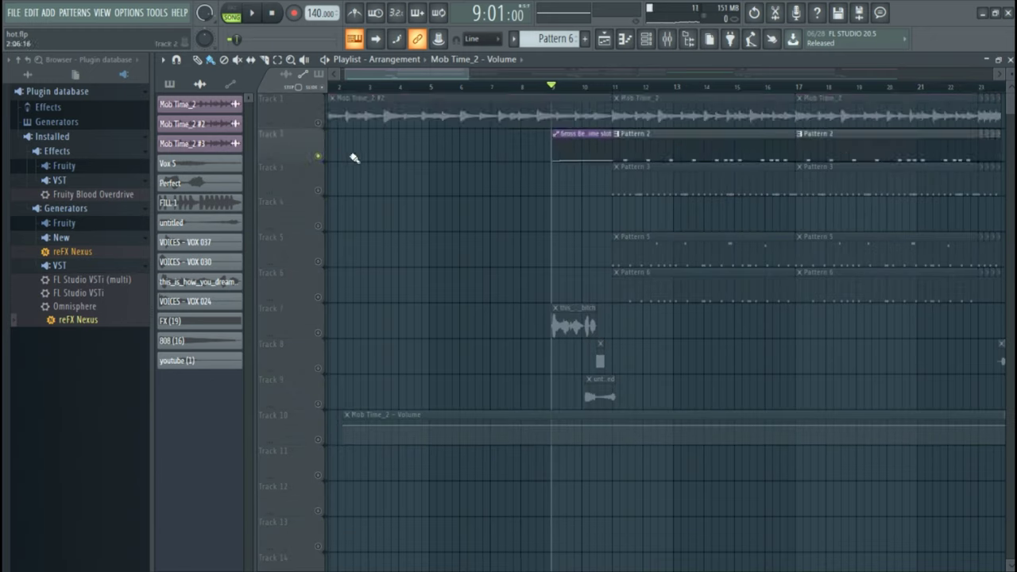
{"action": "left_click", "coordinate": [318, 124]}
{"action": "key", "text": "space"}
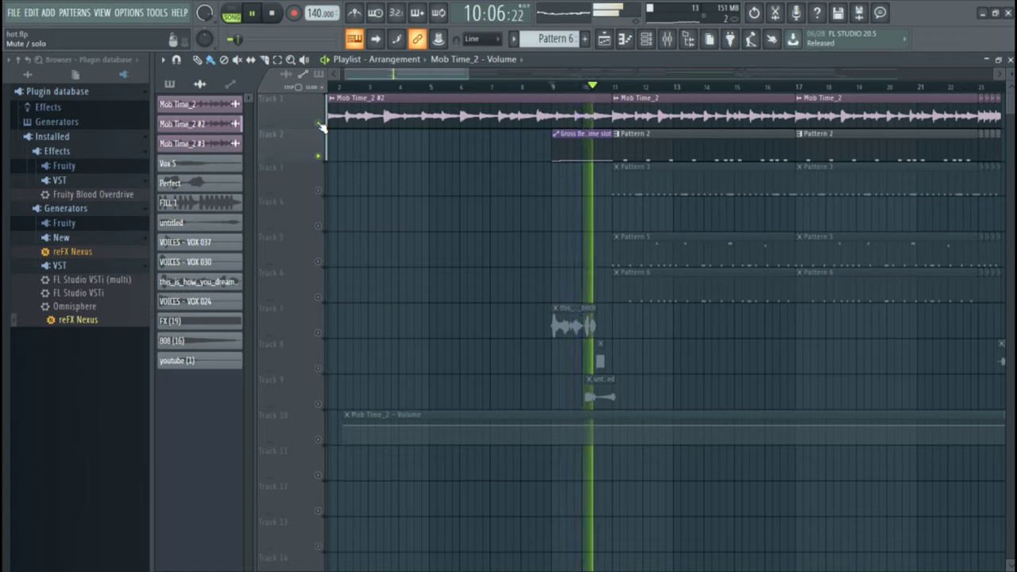
{"action": "key", "text": "space"}
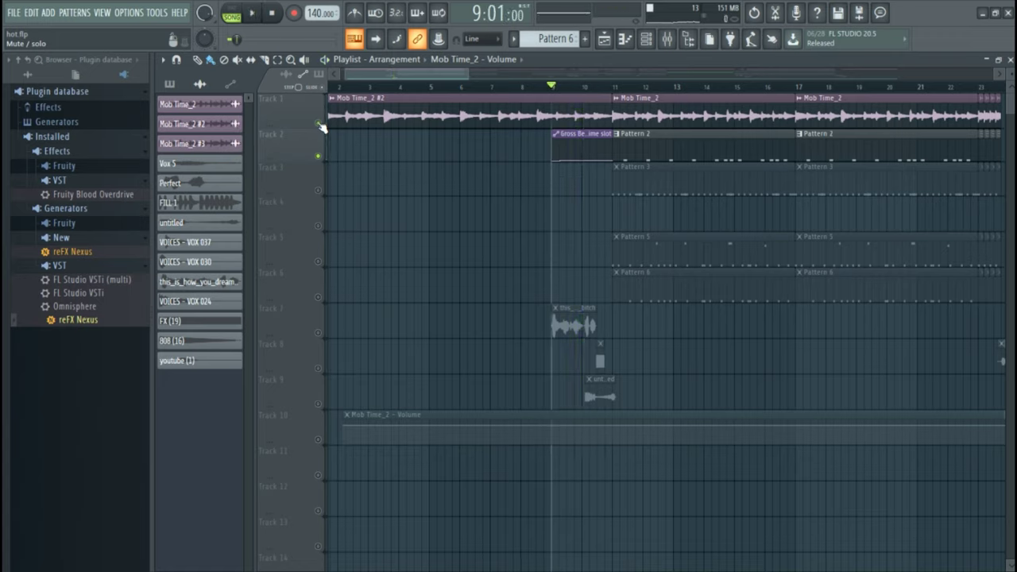
{"action": "right_click", "coordinate": [320, 157]}
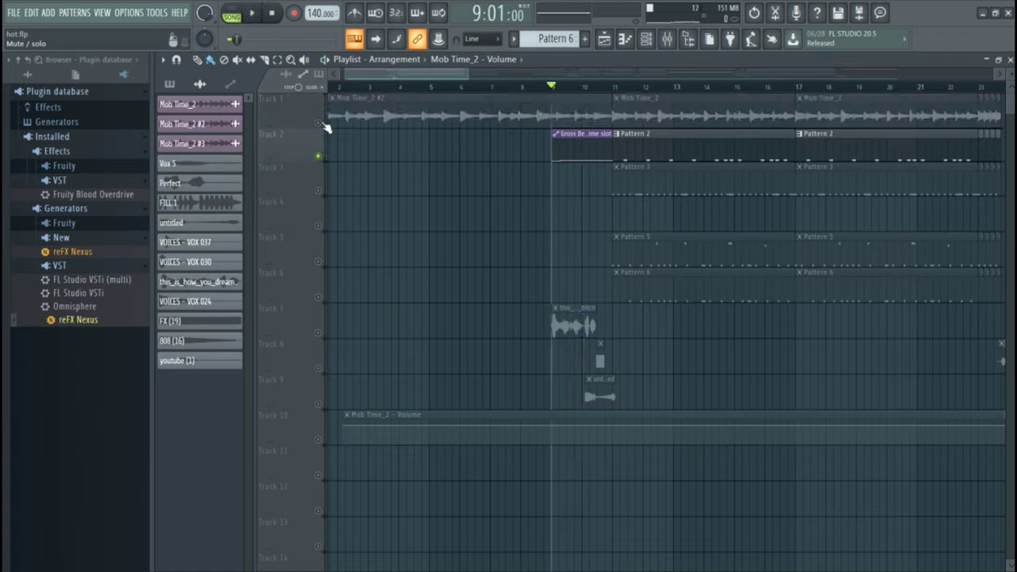
{"action": "right_click", "coordinate": [319, 127]}
{"action": "right_click", "coordinate": [320, 127]}
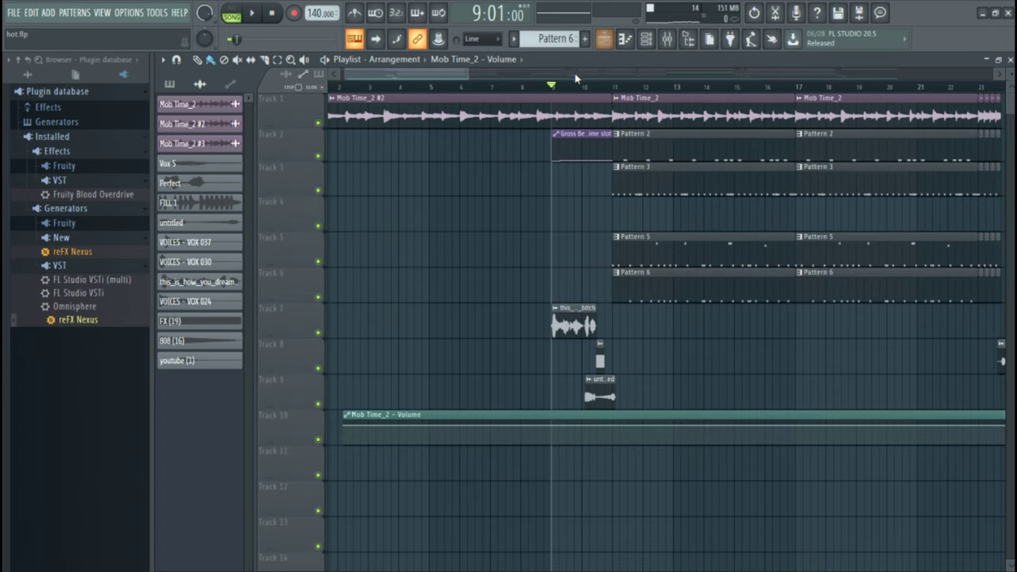
Step: Play the section from bar 41 with the chopped Mob Time_2 loop and the vocal samples
{"action": "left_click_drag", "start_coordinate": [484, 70], "coordinate": [691, 137]}
{"action": "left_click_drag", "start_coordinate": [658, 80], "coordinate": [606, 94]}
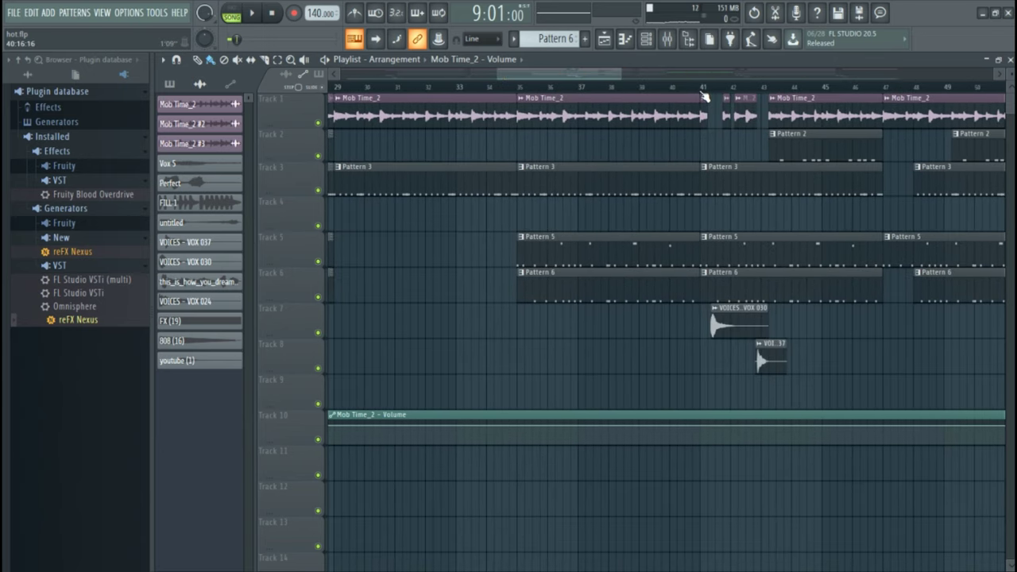
{"action": "left_click", "coordinate": [702, 92]}
{"action": "key", "text": "space"}
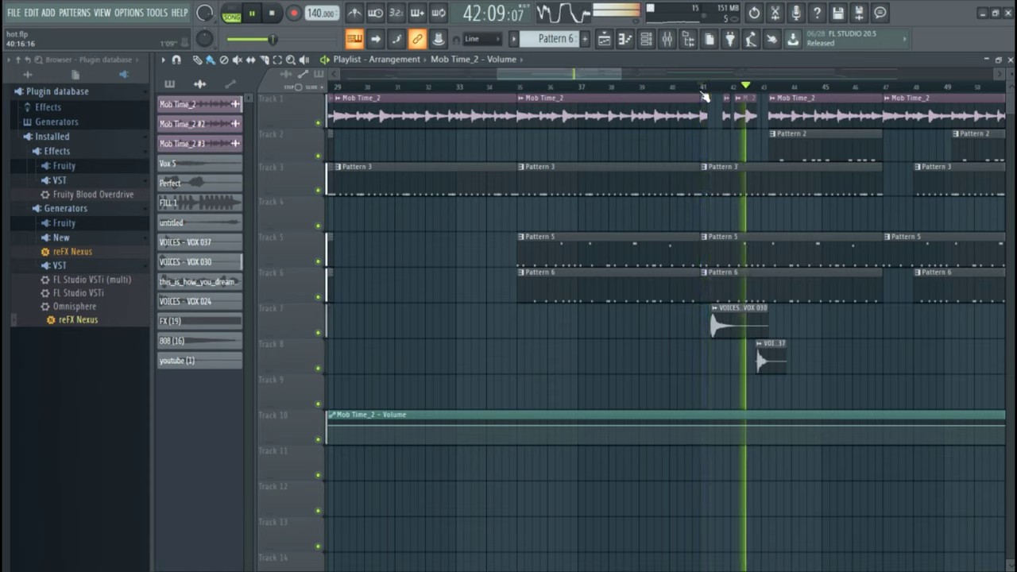
{"action": "key", "text": "space"}
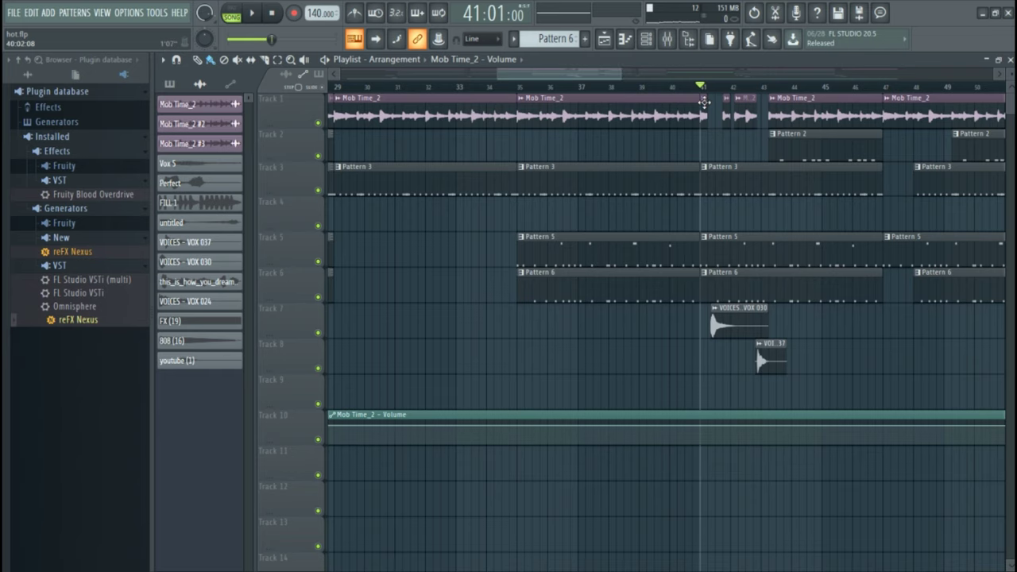
Step: Play the Love Philter automation section from bar 59, skipping ahead to bar 70 to hear its end
{"action": "left_click_drag", "start_coordinate": [598, 74], "coordinate": [819, 147]}
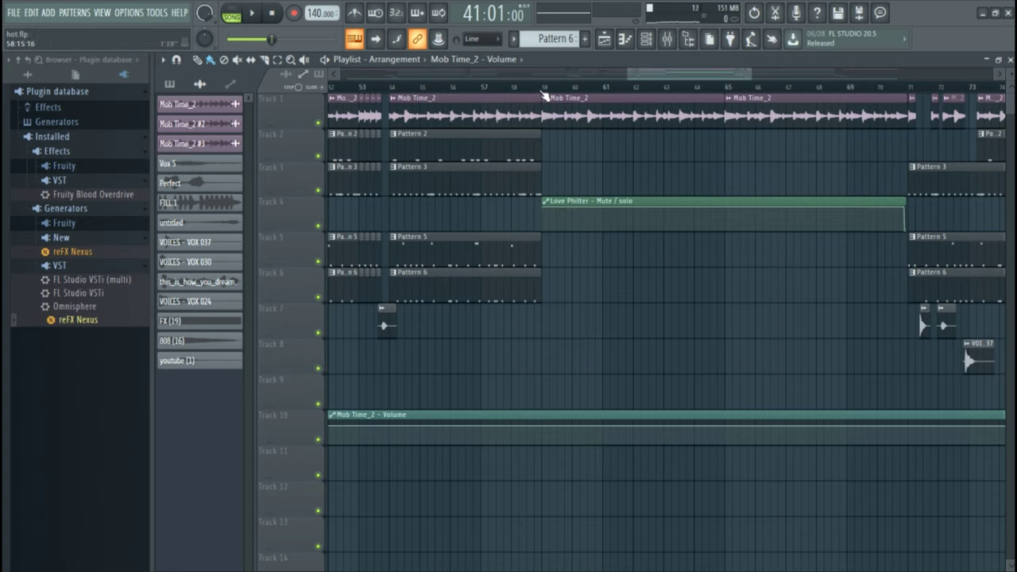
{"action": "left_click", "coordinate": [546, 87]}
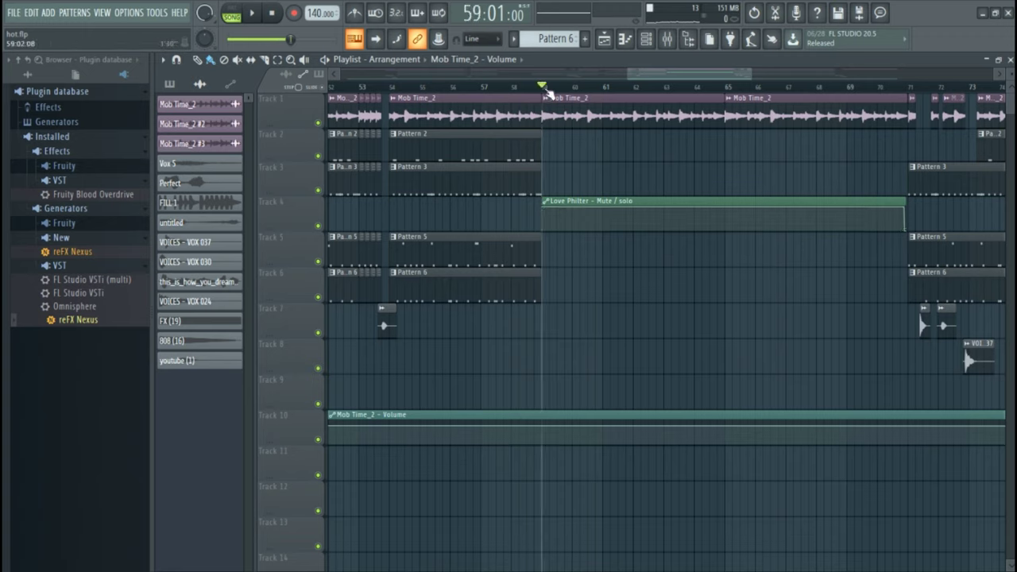
{"action": "key", "text": "space"}
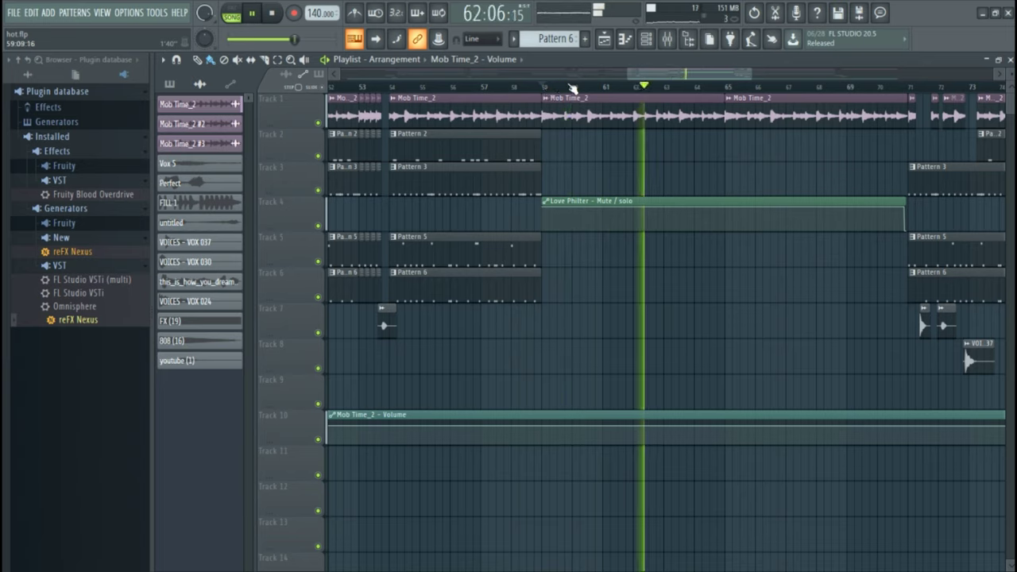
{"action": "left_click", "coordinate": [888, 88]}
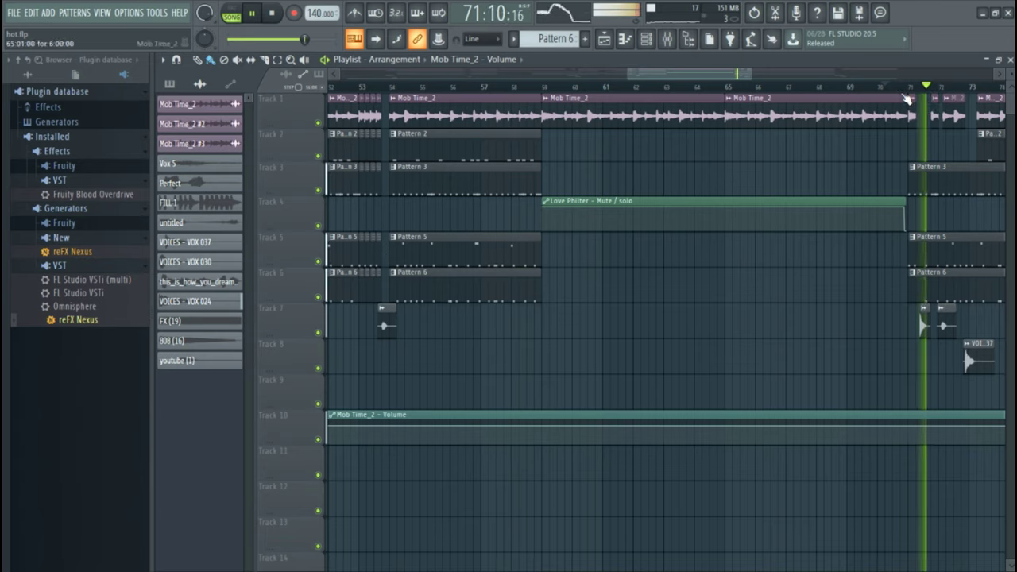
{"action": "key", "text": "space"}
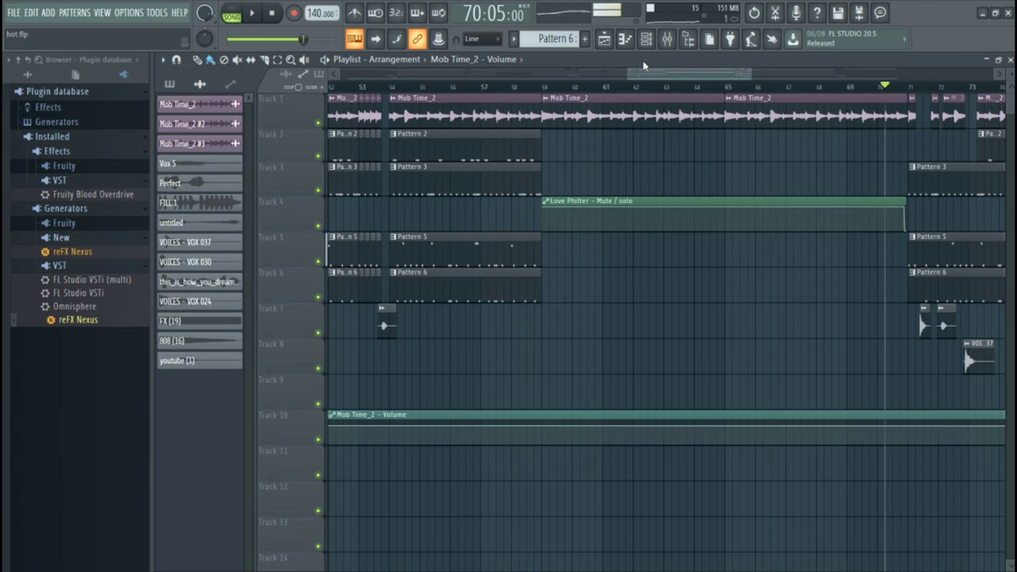
Step: Play the outro from just before bar 89 and follow the Mob Time_2 volume automation towards its fade-out
{"action": "left_click_drag", "start_coordinate": [670, 74], "coordinate": [798, 68]}
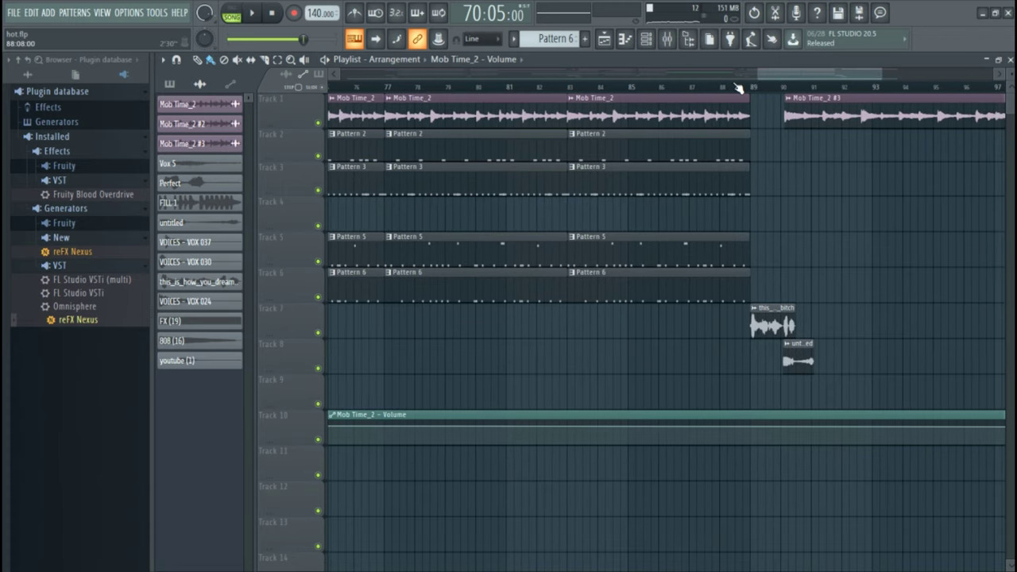
{"action": "left_click", "coordinate": [766, 87]}
{"action": "left_click", "coordinate": [745, 88]}
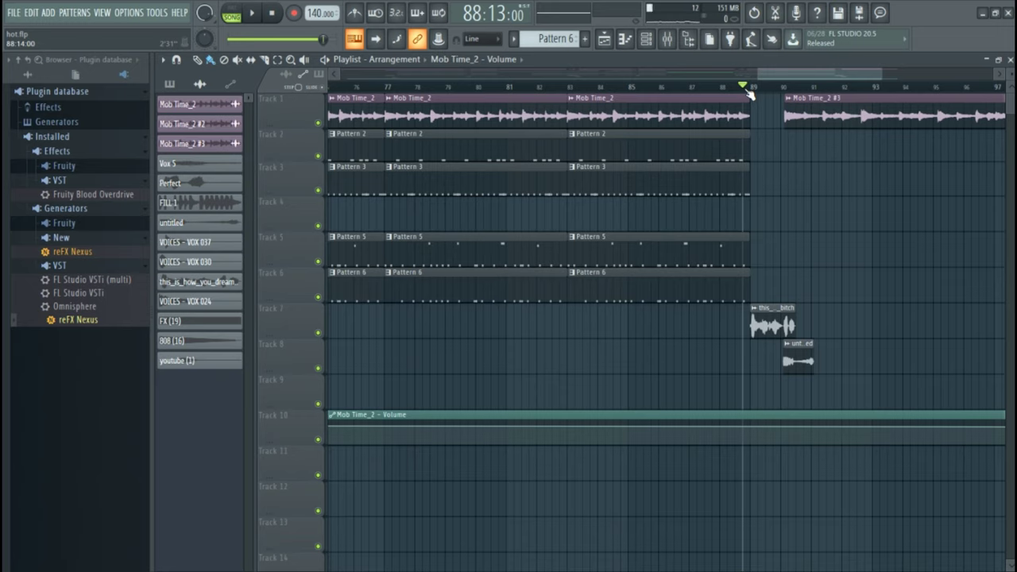
{"action": "key", "text": "space"}
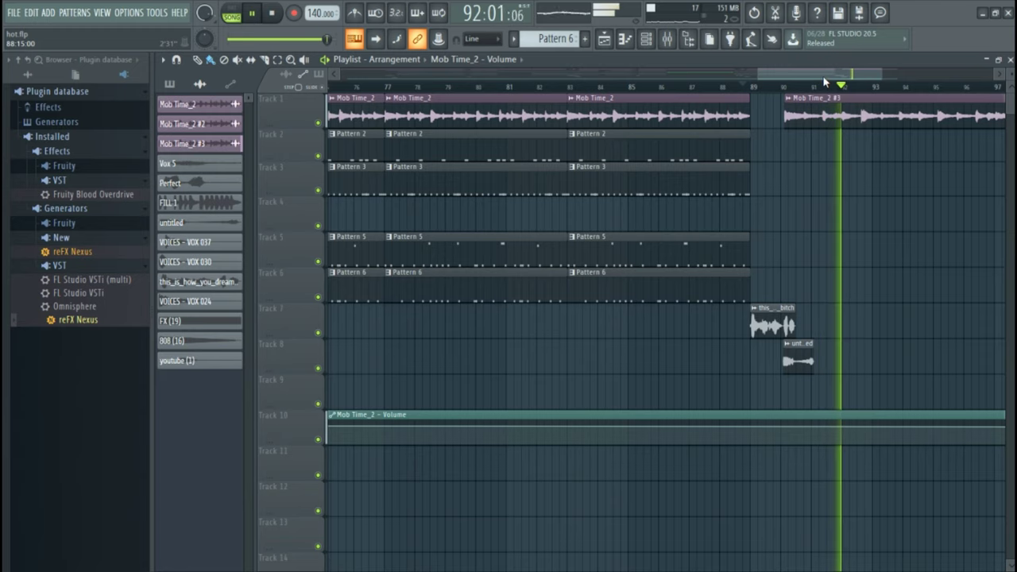
{"action": "left_click_drag", "start_coordinate": [824, 74], "coordinate": [873, 76]}
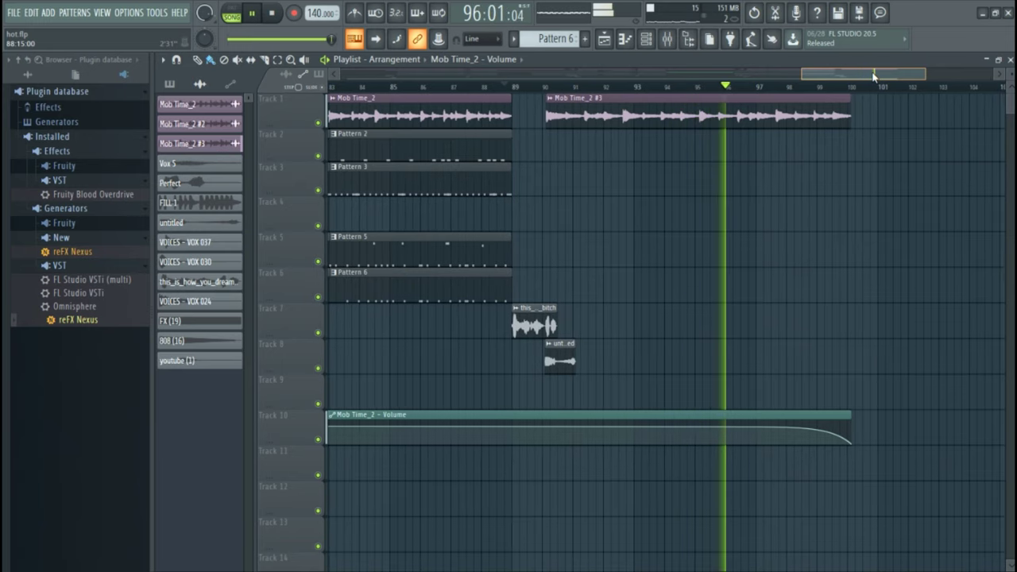
{"action": "left_click_drag", "start_coordinate": [875, 75], "coordinate": [882, 76]}
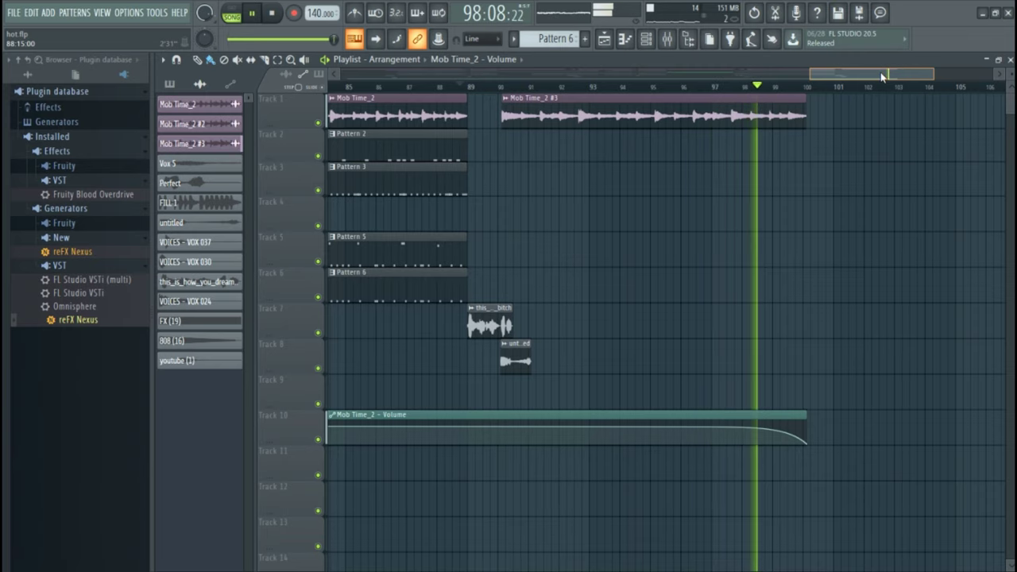
Step: Listen to the end of the Mob Time_2 volume fade-out up to bar 100 and stop playback
{"action": "left_click_drag", "start_coordinate": [882, 76], "coordinate": [890, 73]}
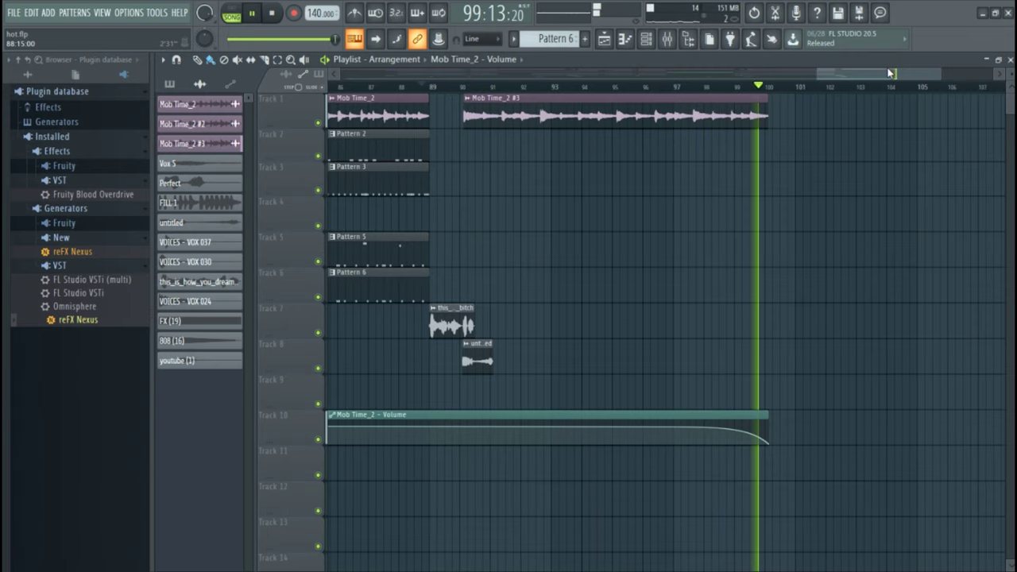
{"action": "key", "text": "space"}
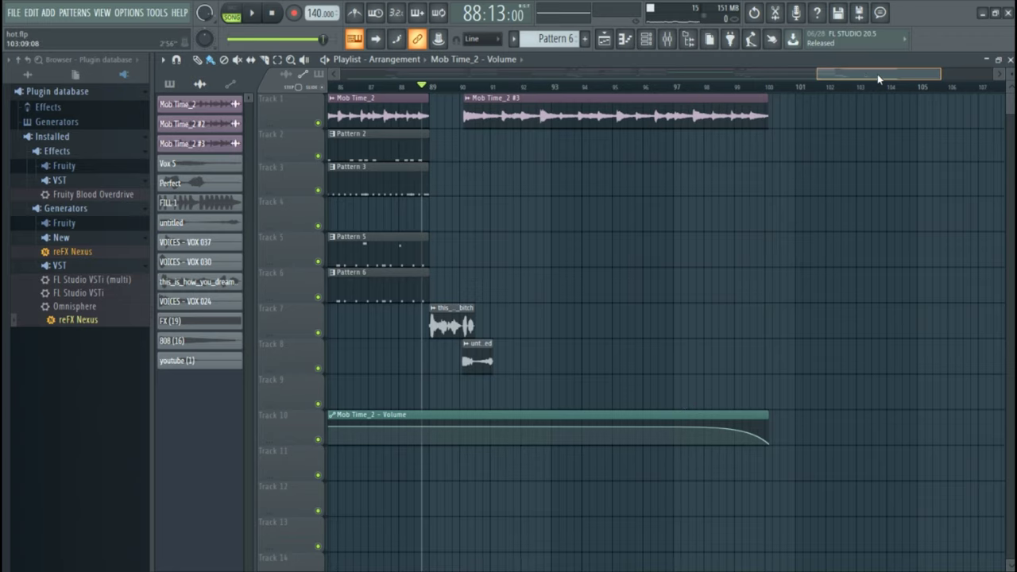
Step: Look over the arrangement's sections once more and play the finished beat from bar 1
{"action": "left_click_drag", "start_coordinate": [878, 74], "coordinate": [513, 74]}
{"action": "scroll", "coordinate": [477, 147], "scroll_direction": "left", "scroll_amount": 5}
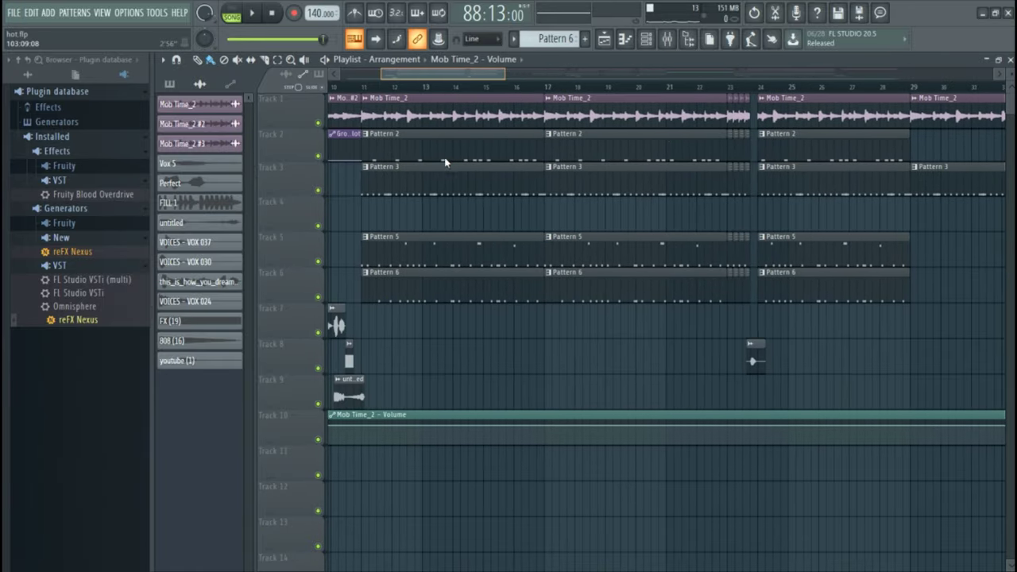
{"action": "scroll", "coordinate": [470, 155], "scroll_direction": "right", "scroll_amount": 15}
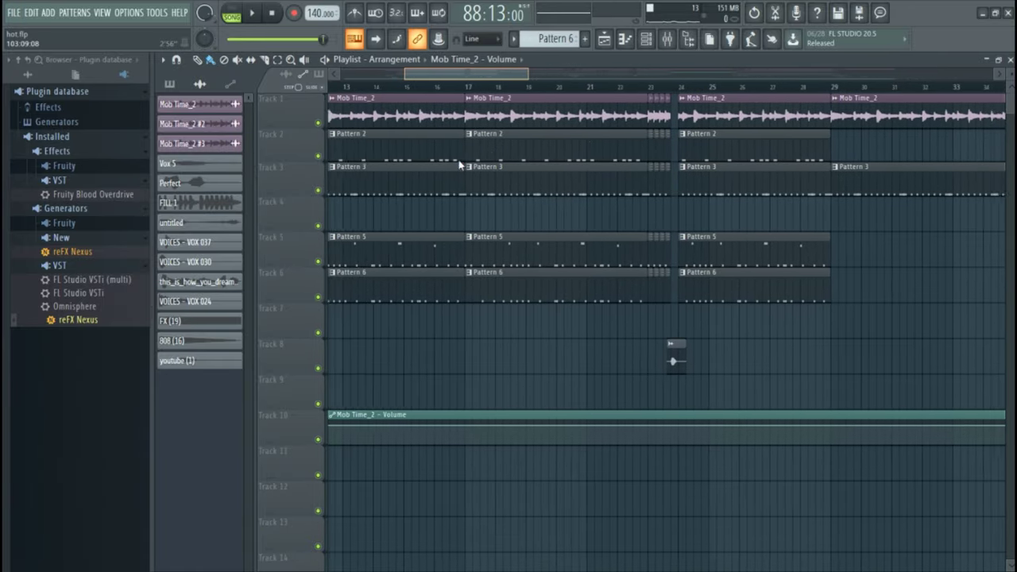
{"action": "scroll", "coordinate": [671, 269], "scroll_direction": "right", "scroll_amount": 3}
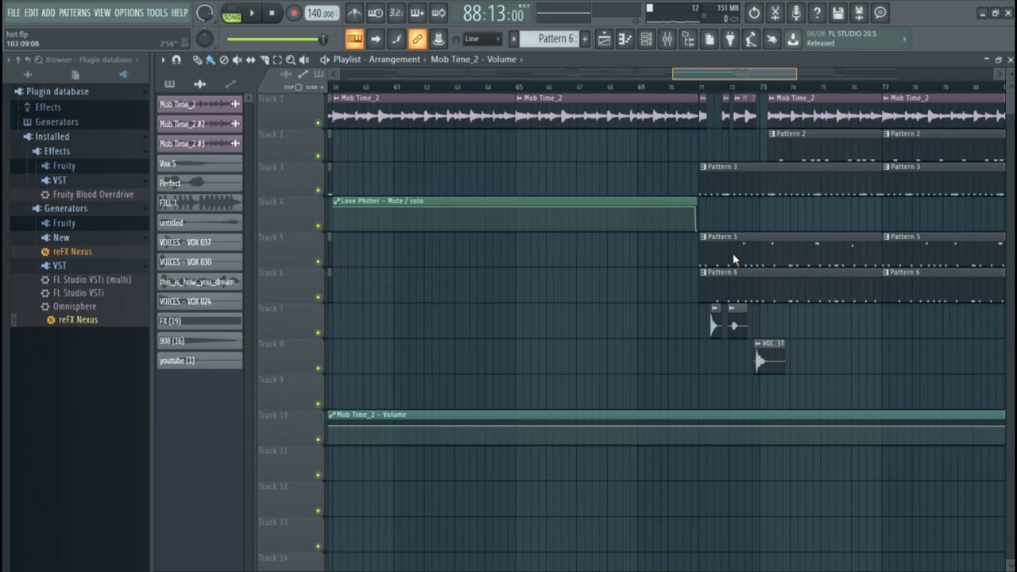
{"action": "scroll", "coordinate": [733, 253], "scroll_direction": "left", "scroll_amount": 14}
{"action": "scroll", "coordinate": [492, 286], "scroll_direction": "right", "scroll_amount": 20}
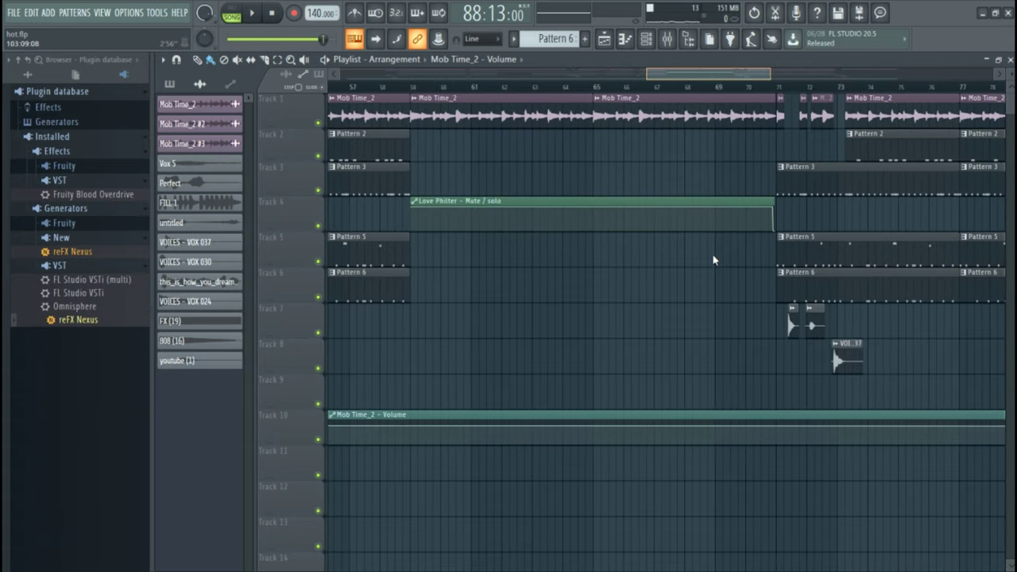
{"action": "scroll", "coordinate": [709, 274], "scroll_direction": "left", "scroll_amount": 20}
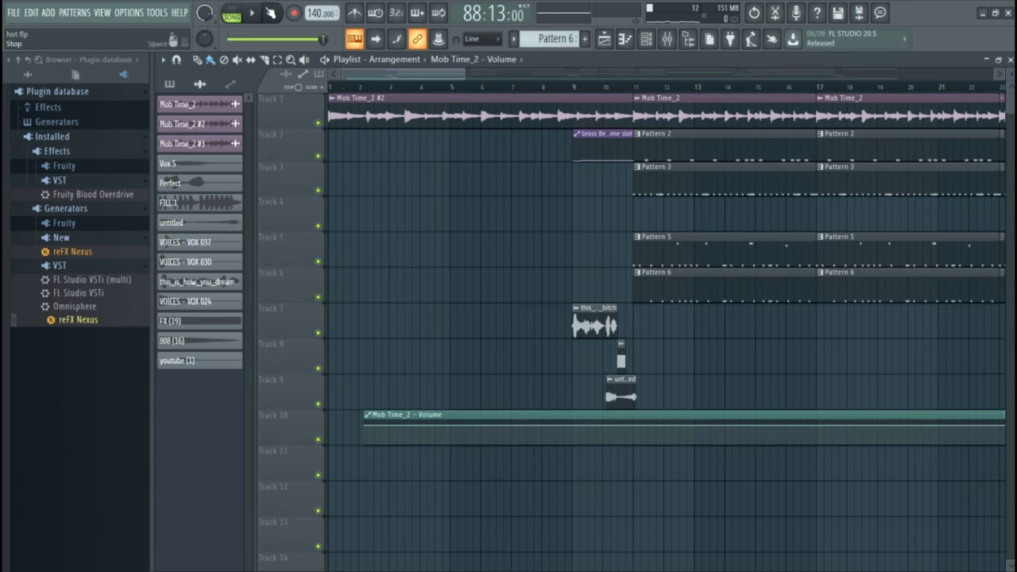
{"action": "key", "text": "space"}
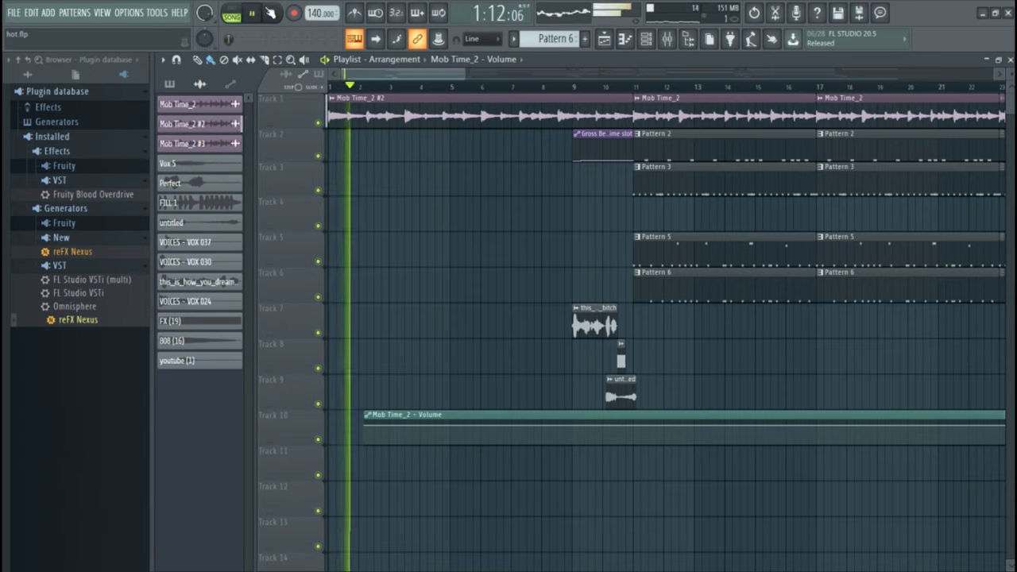